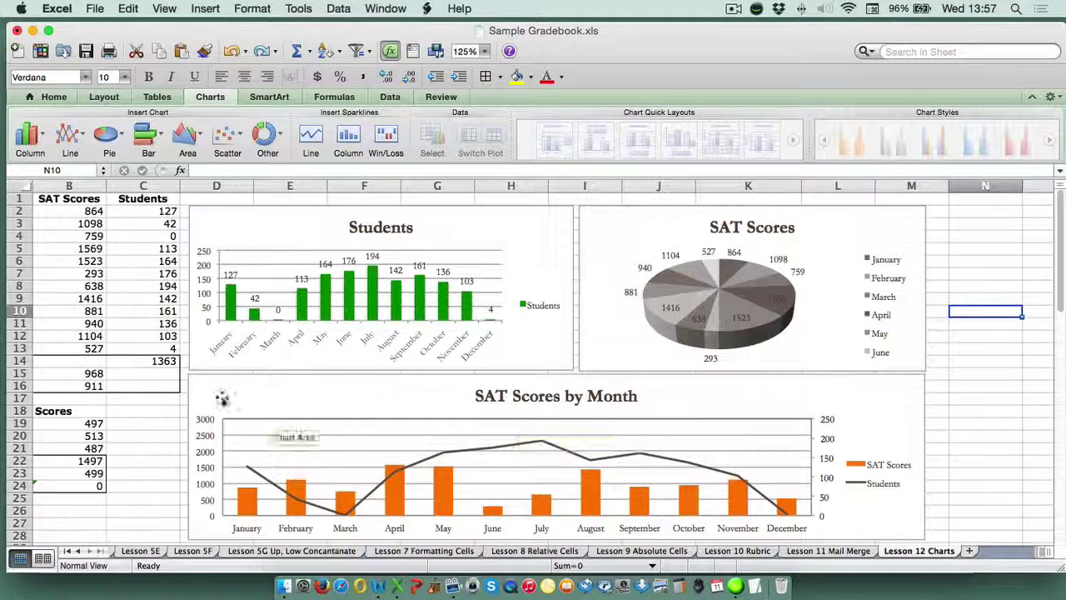
# Step: Examine the Month, SAT Scores and Students columns in rows 1 to 13 of the first table
pyautogui.moveTo(112, 398); pyautogui.dragTo(9, 391)
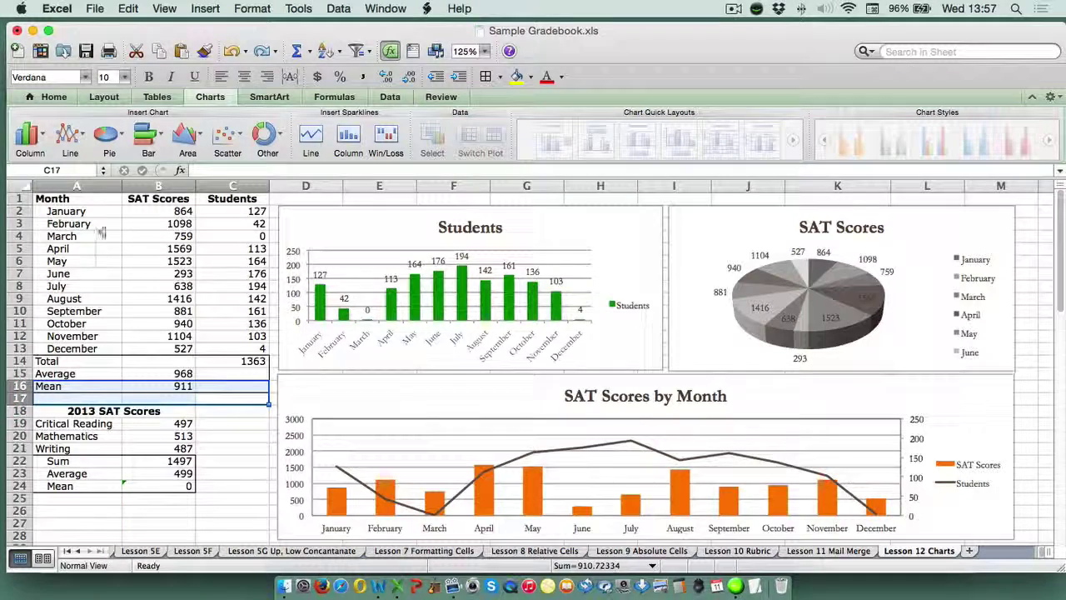
pyautogui.moveTo(86, 195); pyautogui.dragTo(223, 342)
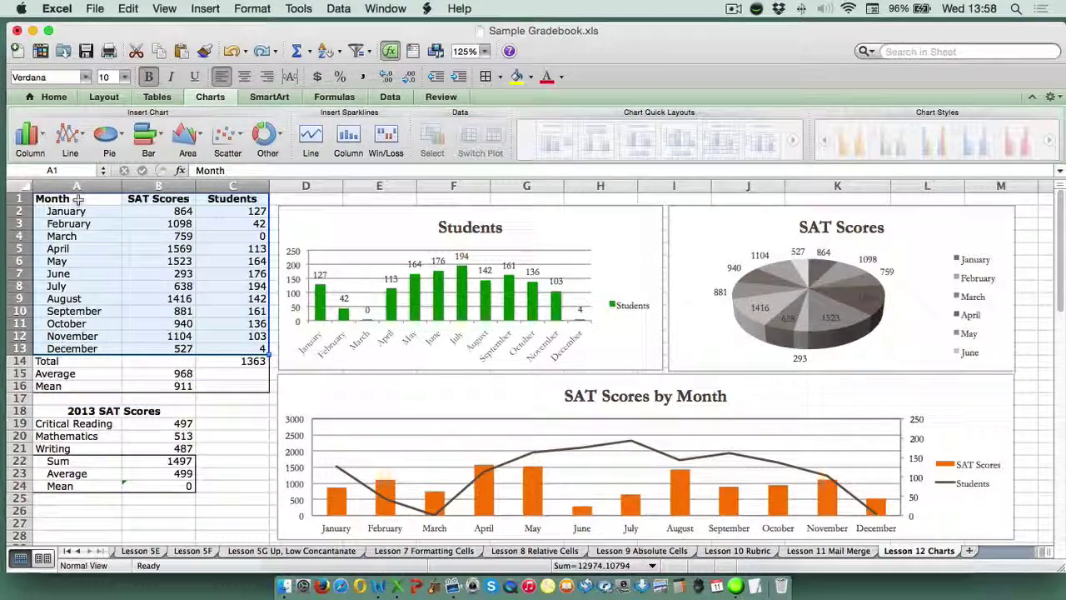
pyautogui.moveTo(77, 197)
pyautogui.mouseDown()
pyautogui.moveTo(83, 323)
pyautogui.moveTo(96, 348)
pyautogui.mouseUp()
pyautogui.moveTo(167, 199); pyautogui.dragTo(183, 349)
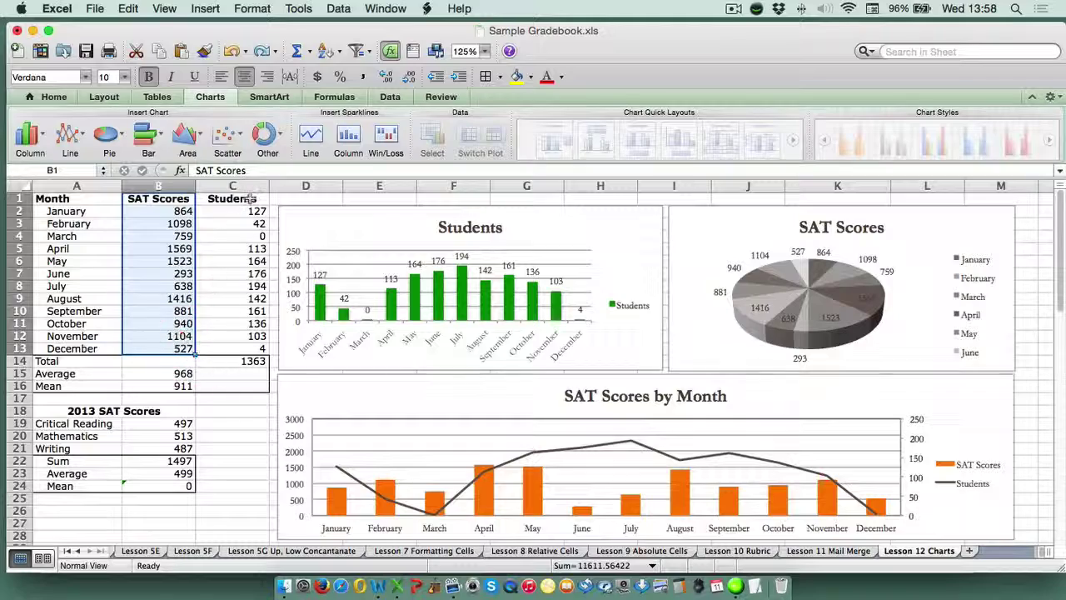
pyautogui.moveTo(233, 199); pyautogui.dragTo(241, 349)
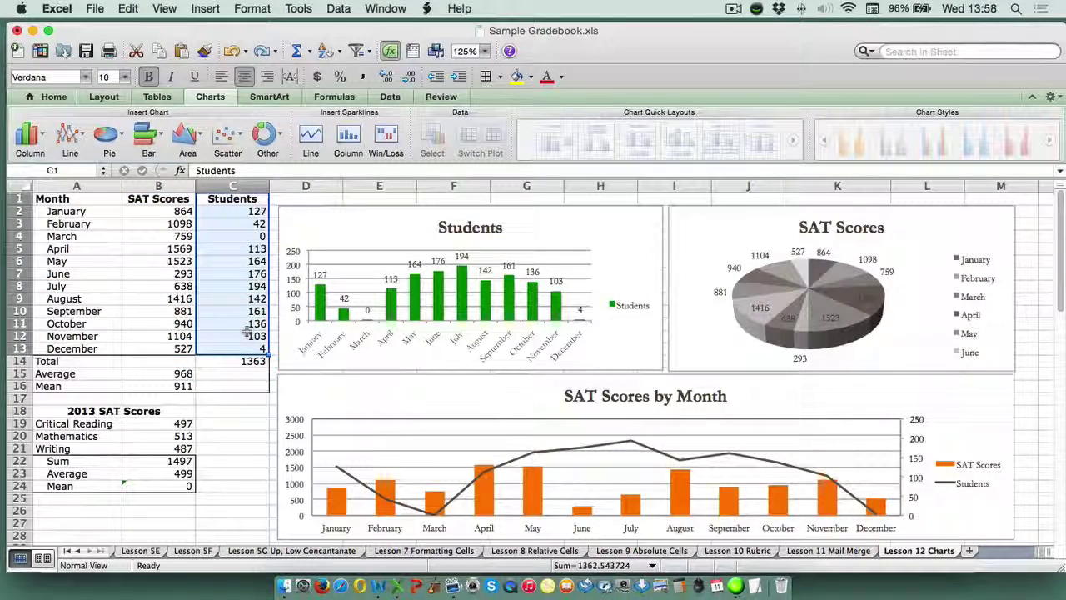
# Step: Inspect the formulas behind the Students total and the SAT Scores average and mean in rows 14 to 16
pyautogui.click(250, 361)
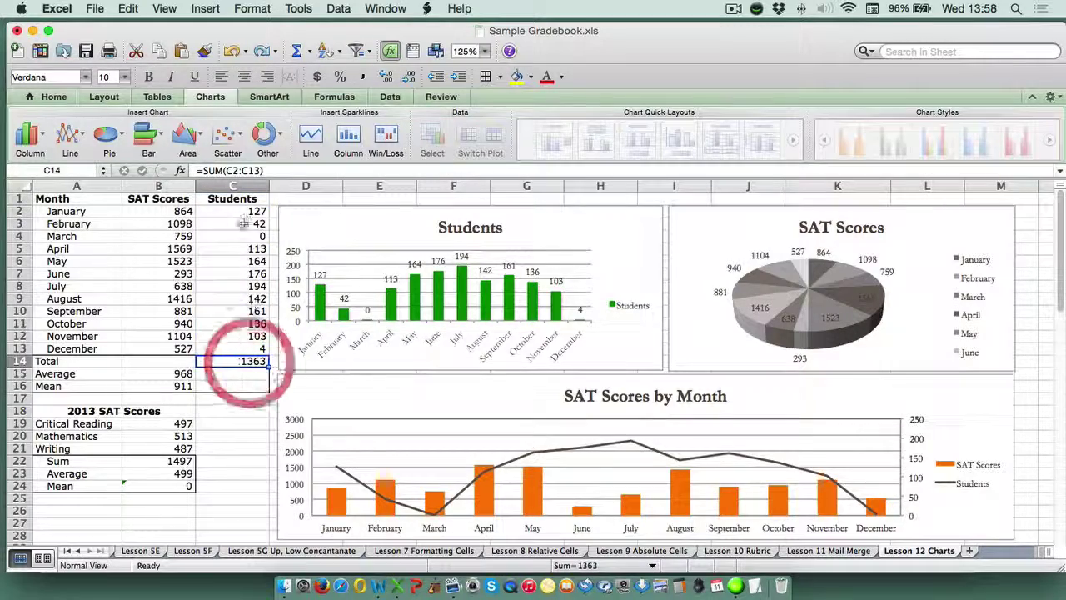
pyautogui.click(266, 170)
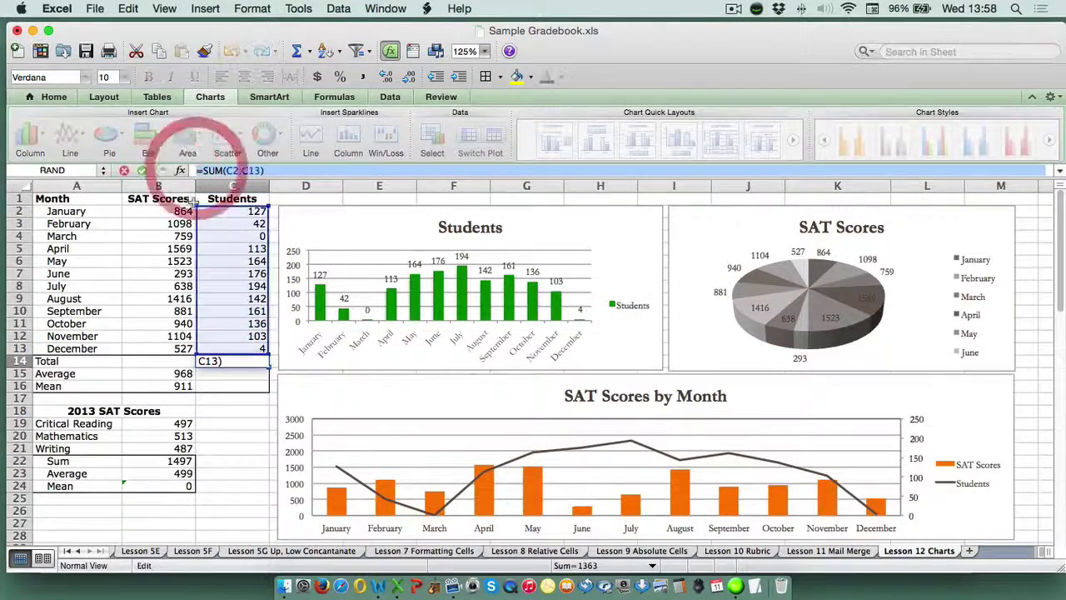
pyautogui.click(123, 170)
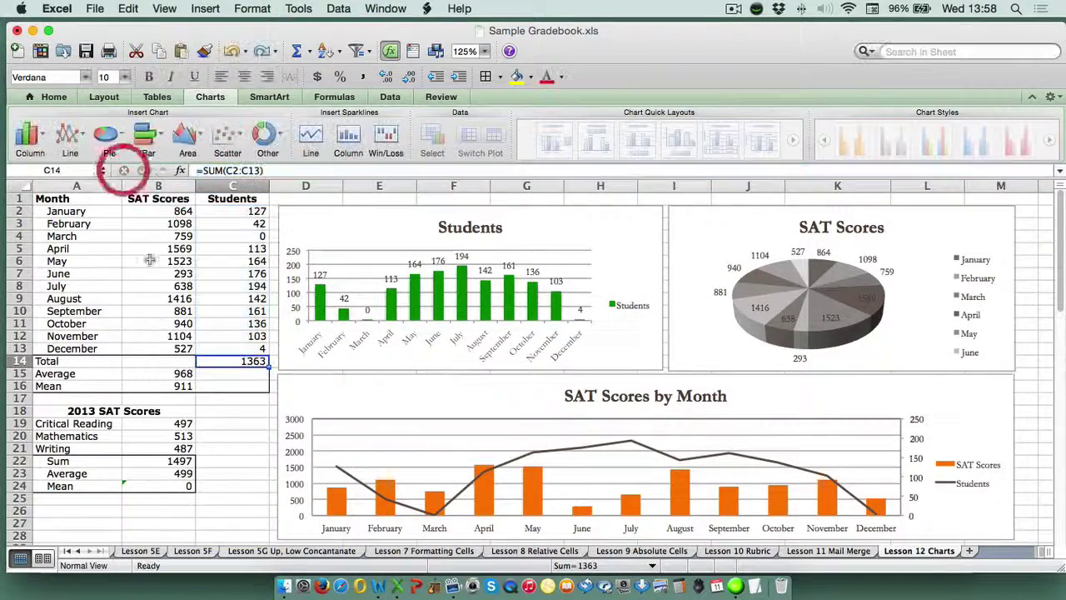
pyautogui.click(159, 374)
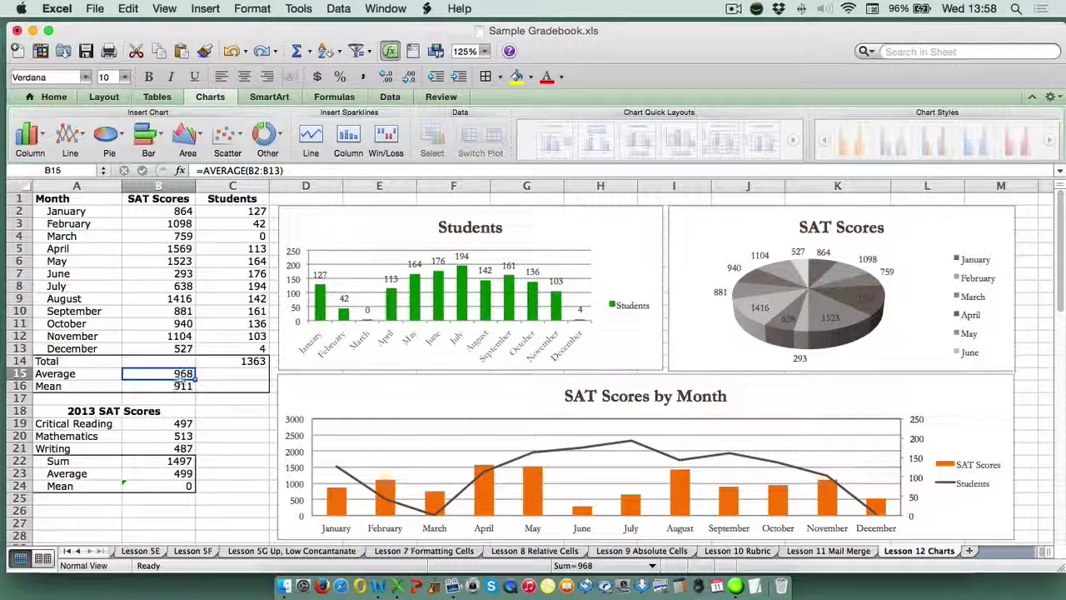
pyautogui.click(187, 169)
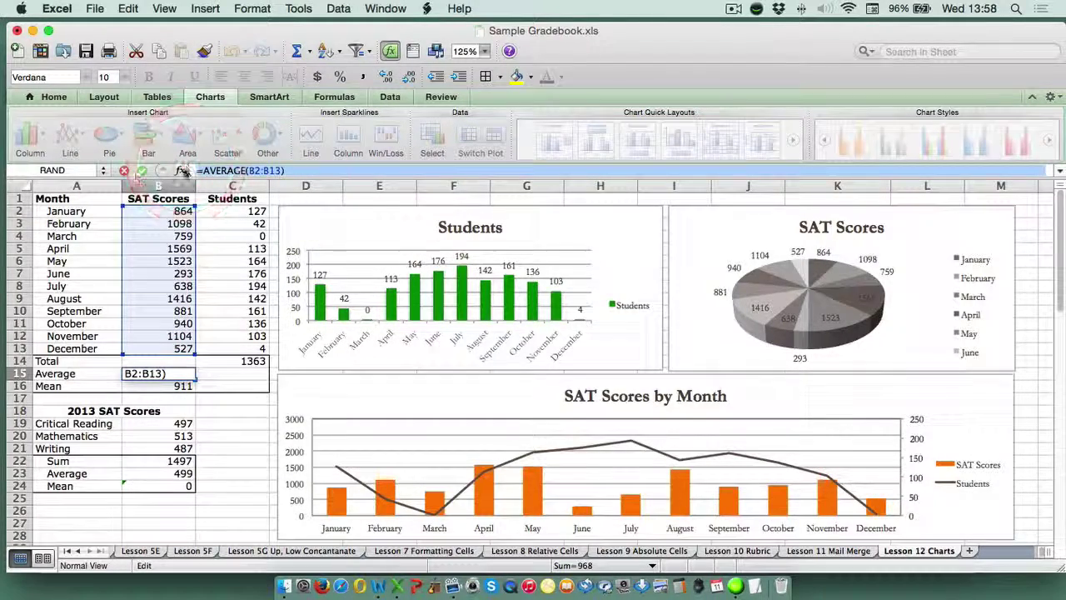
pyautogui.click(124, 169)
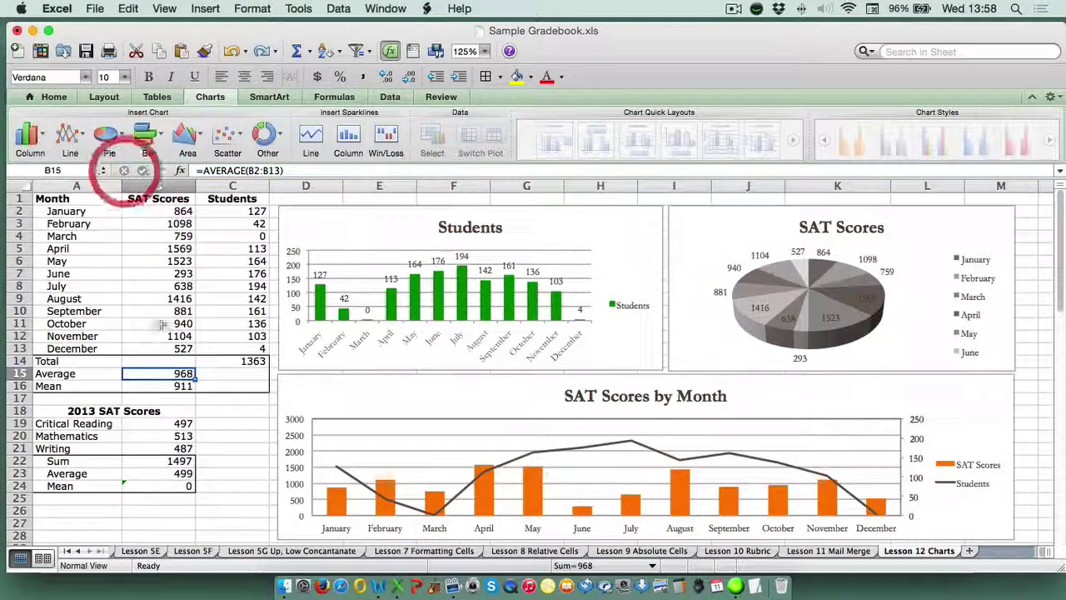
pyautogui.click(177, 386)
pyautogui.click(284, 170)
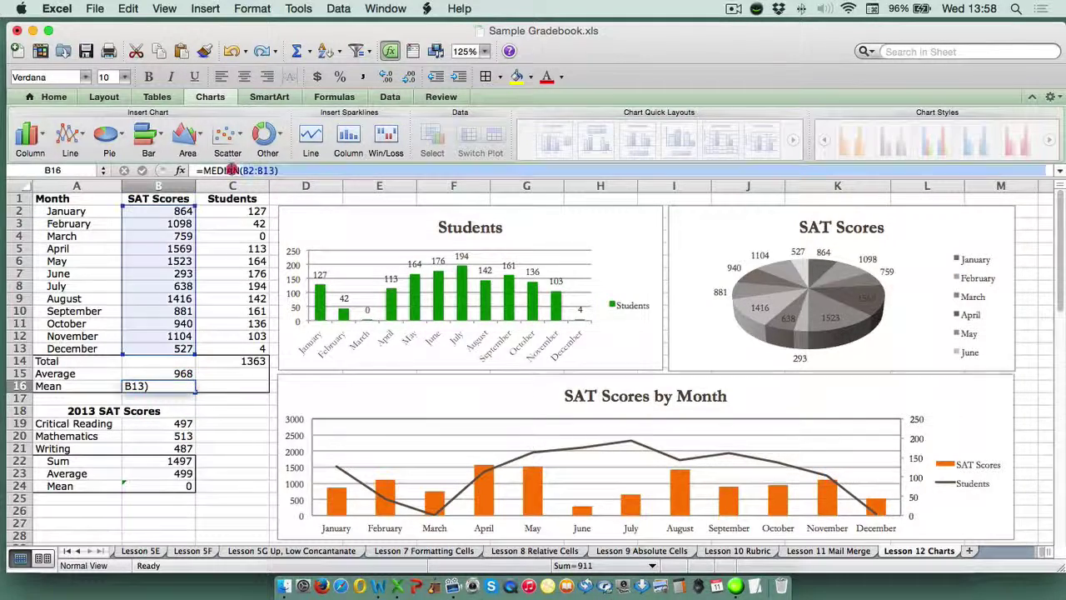
pyautogui.click(123, 170)
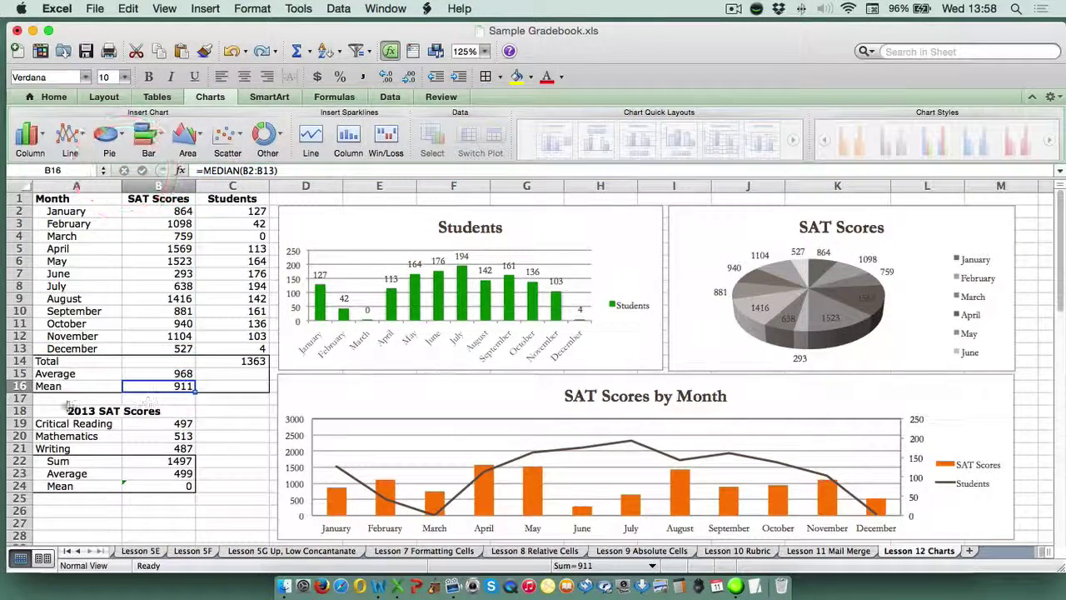
# Step: Examine the 2013 SAT Scores table and the formulas behind January's SAT score and student count
pyautogui.moveTo(55, 410); pyautogui.dragTo(169, 487)
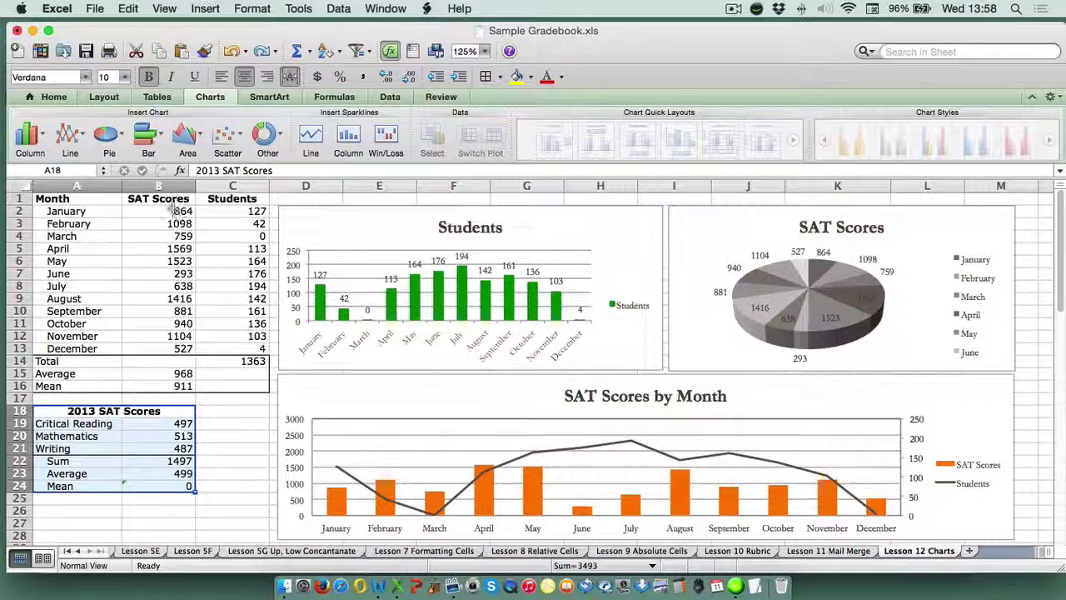
pyautogui.click(173, 211)
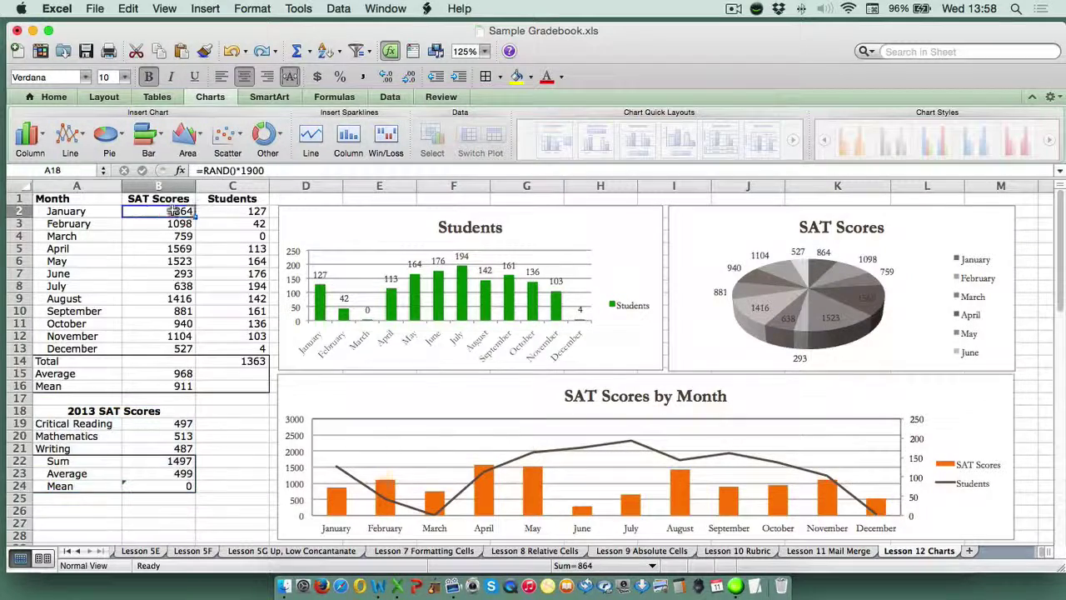
pyautogui.click(275, 170)
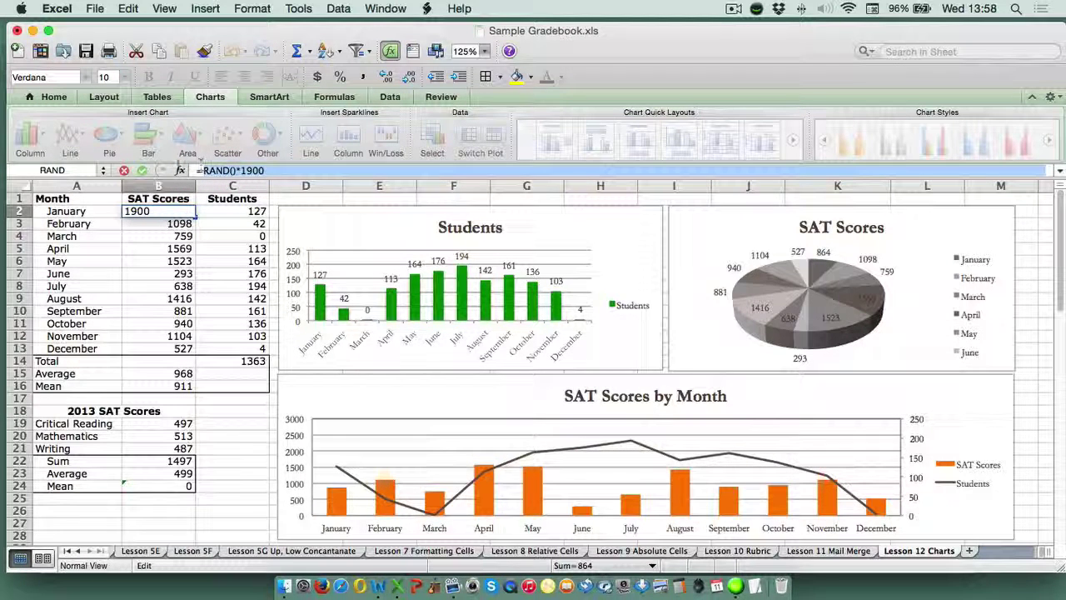
pyautogui.click(124, 169)
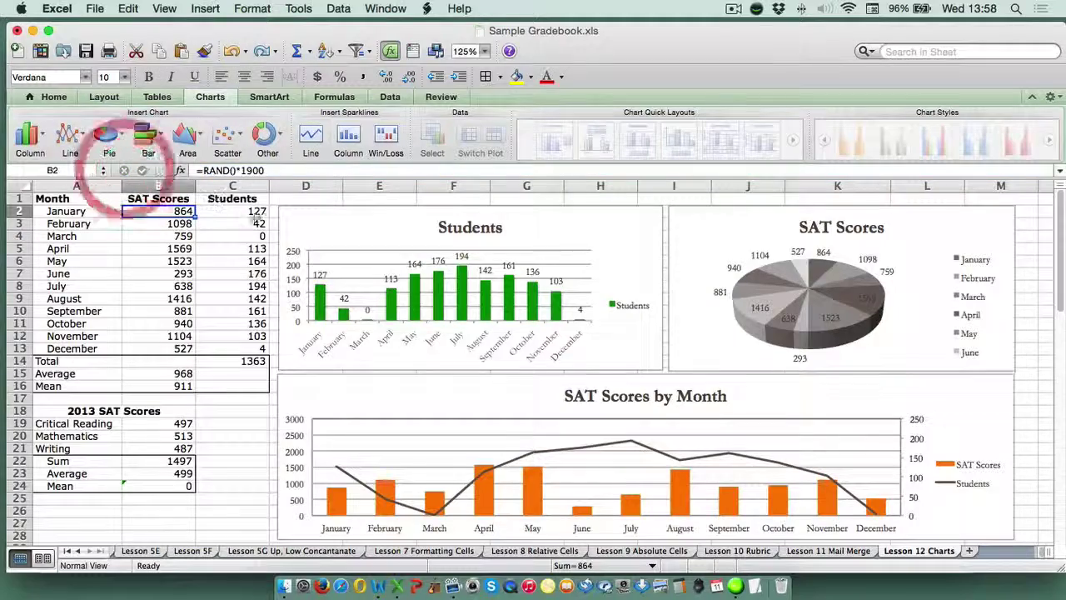
pyautogui.click(249, 212)
pyautogui.click(191, 170)
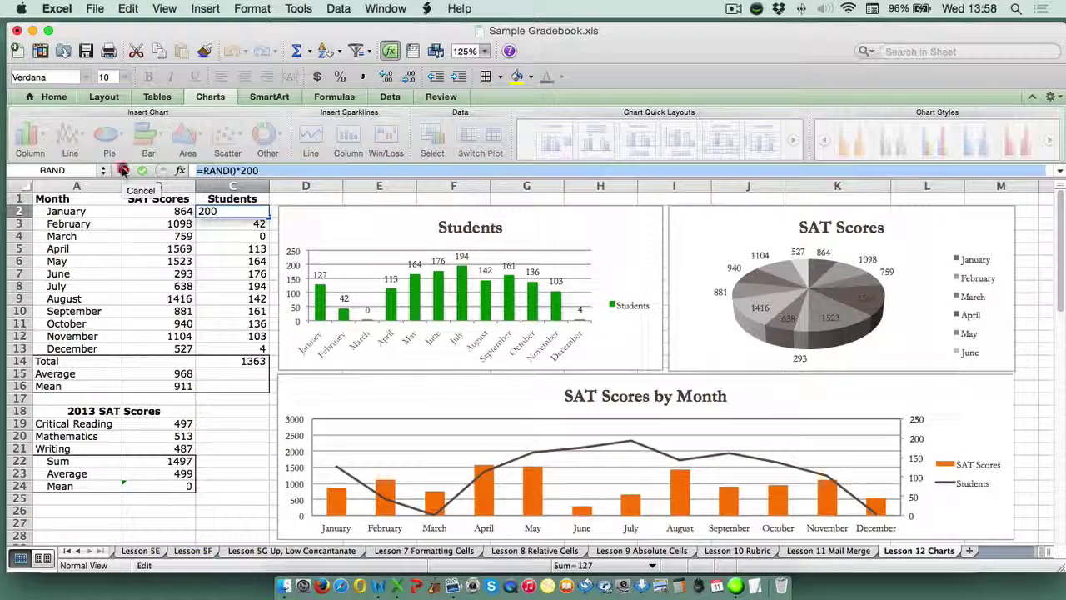
pyautogui.click(124, 169)
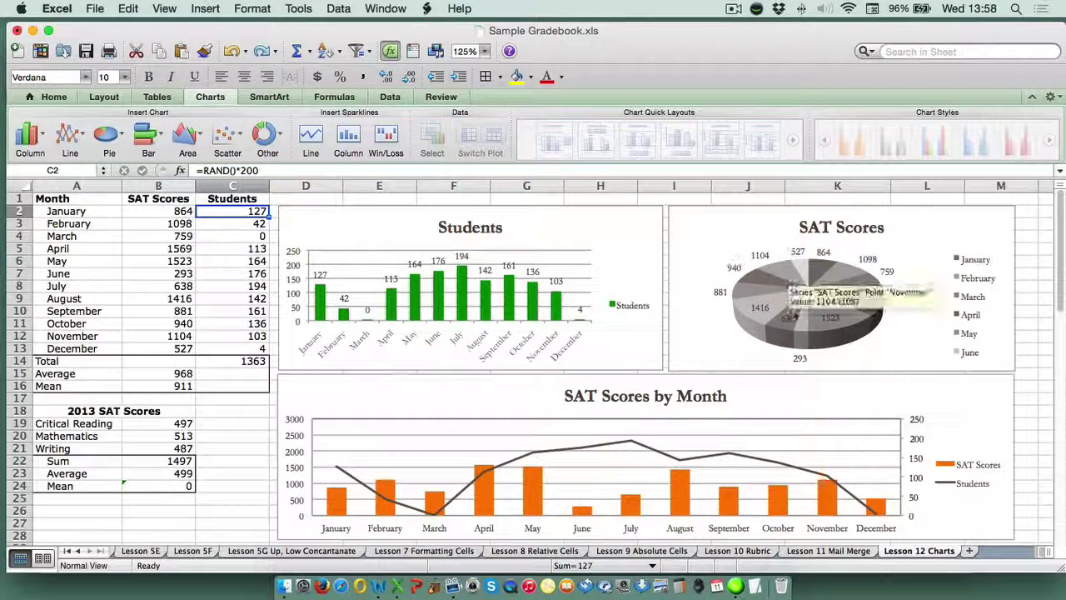
# Step: Examine the Students column chart and the SAT Scores pie chart, including its May slice
pyautogui.click(604, 233)
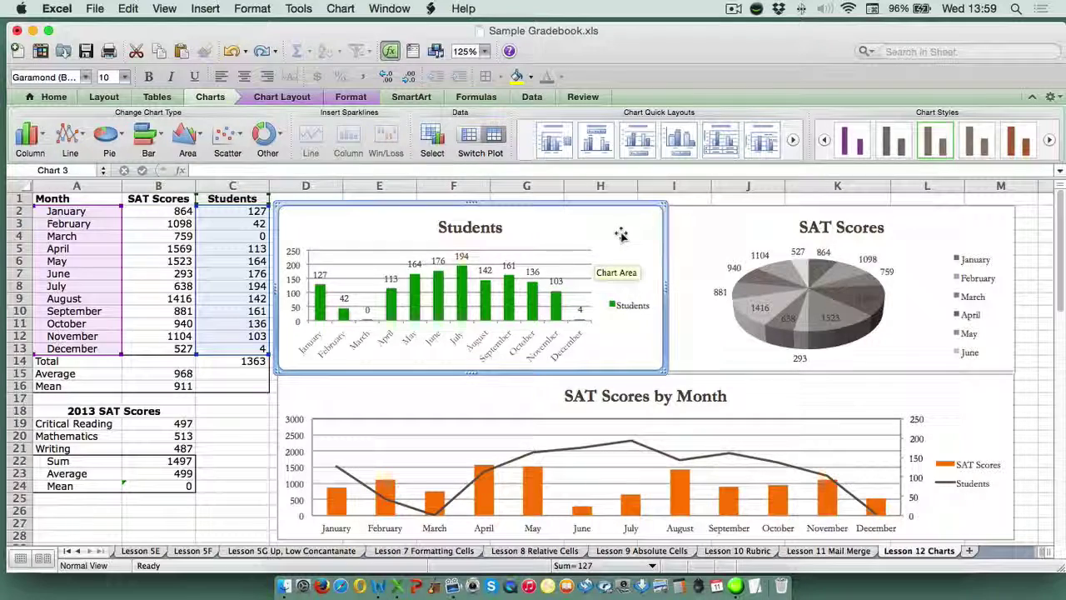
pyautogui.click(730, 221)
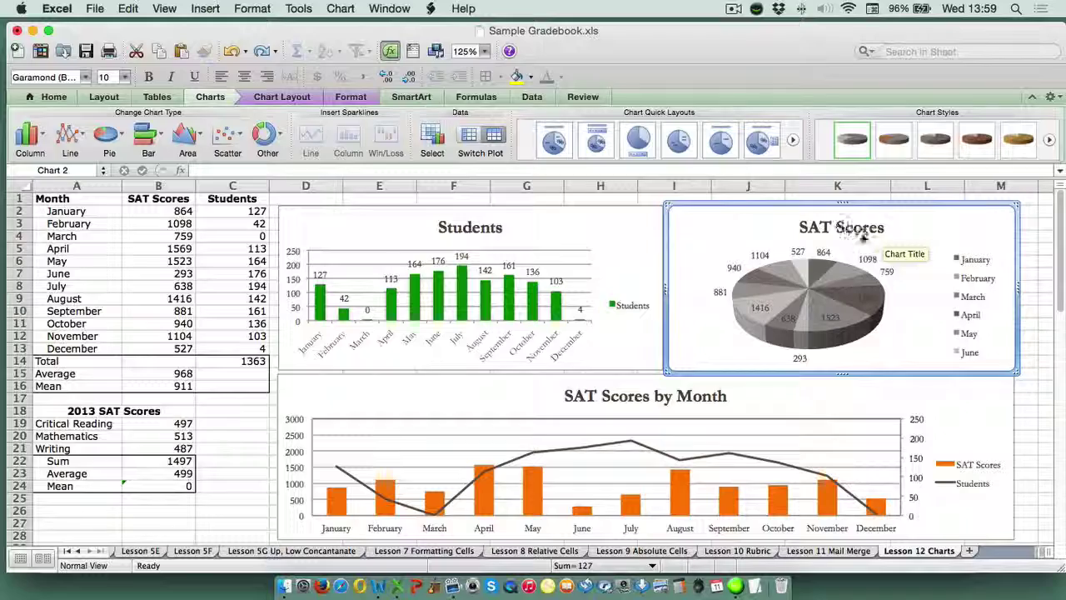
pyautogui.click(807, 273)
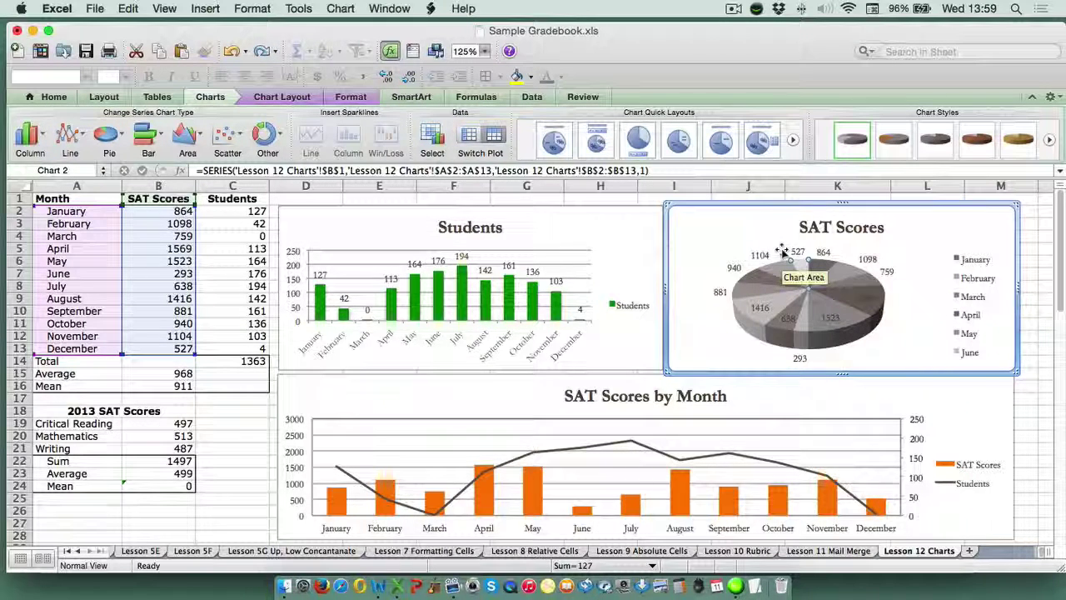
pyautogui.click(837, 316)
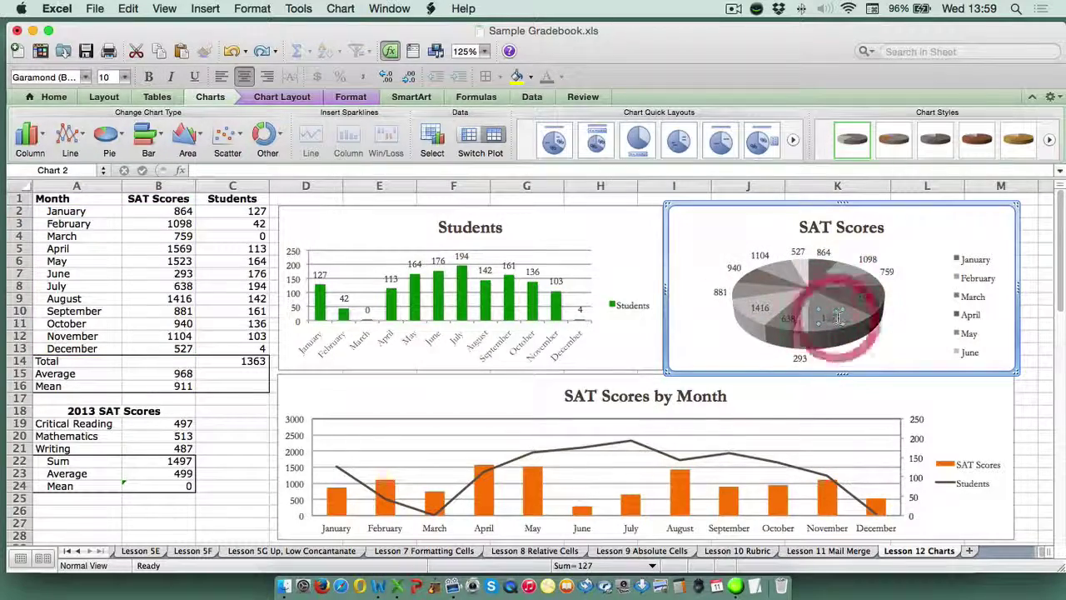
pyautogui.click(840, 332)
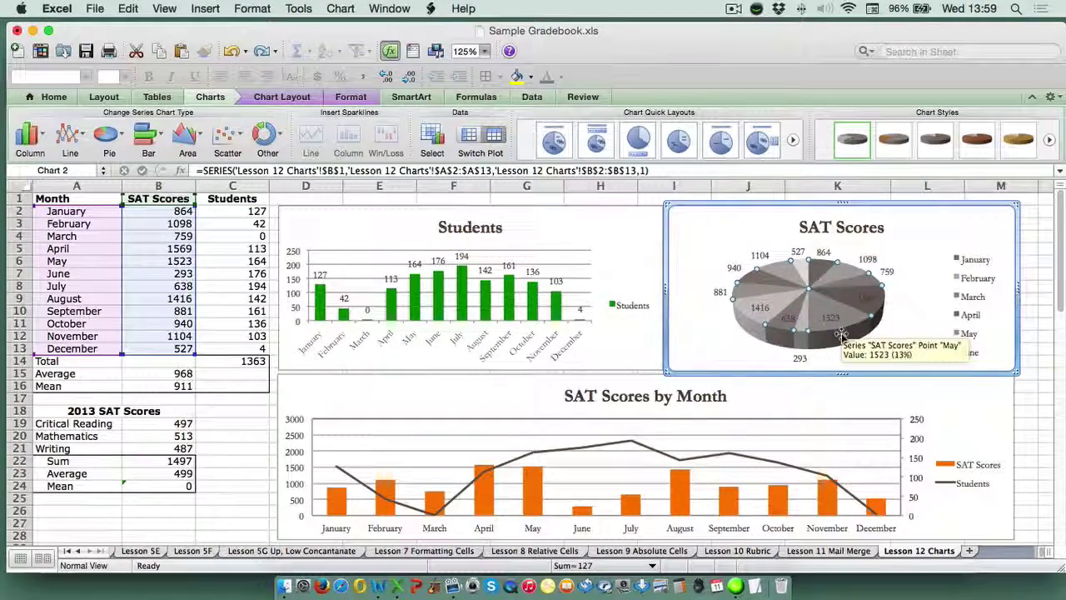
pyautogui.click(841, 331)
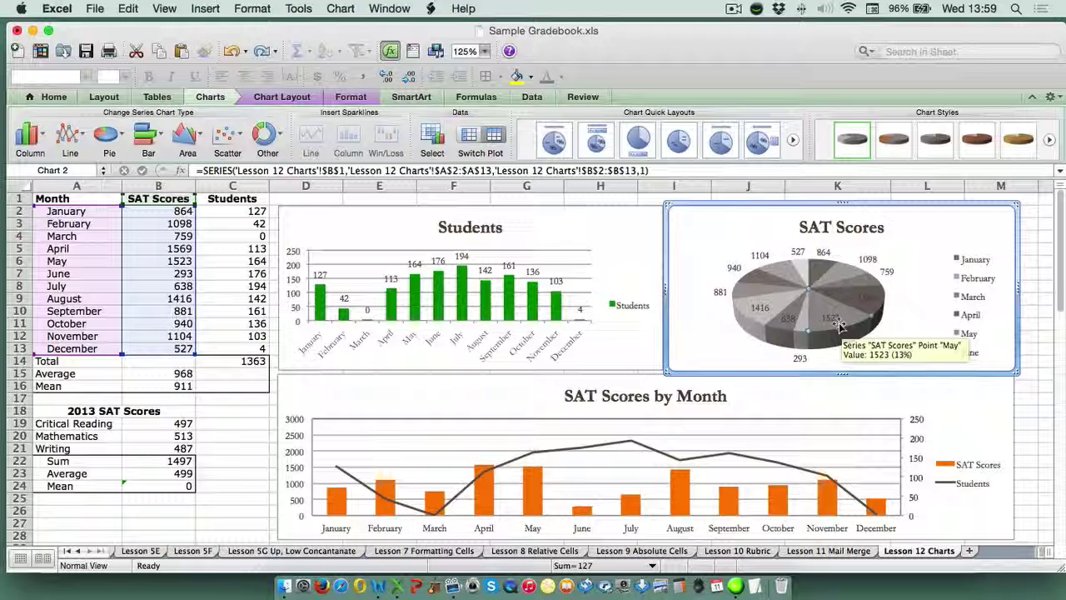
# Step: Examine the SAT Scores by Month combination chart, including the June and December data
pyautogui.click(824, 395)
pyautogui.scroll(-5, 999, 325)
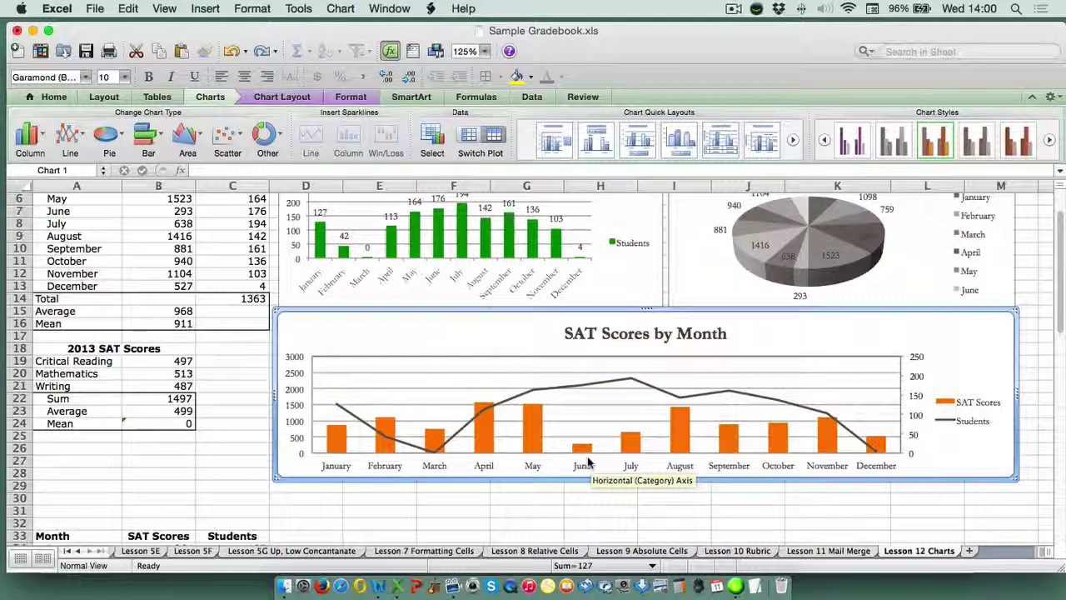
pyautogui.moveTo(584, 454)
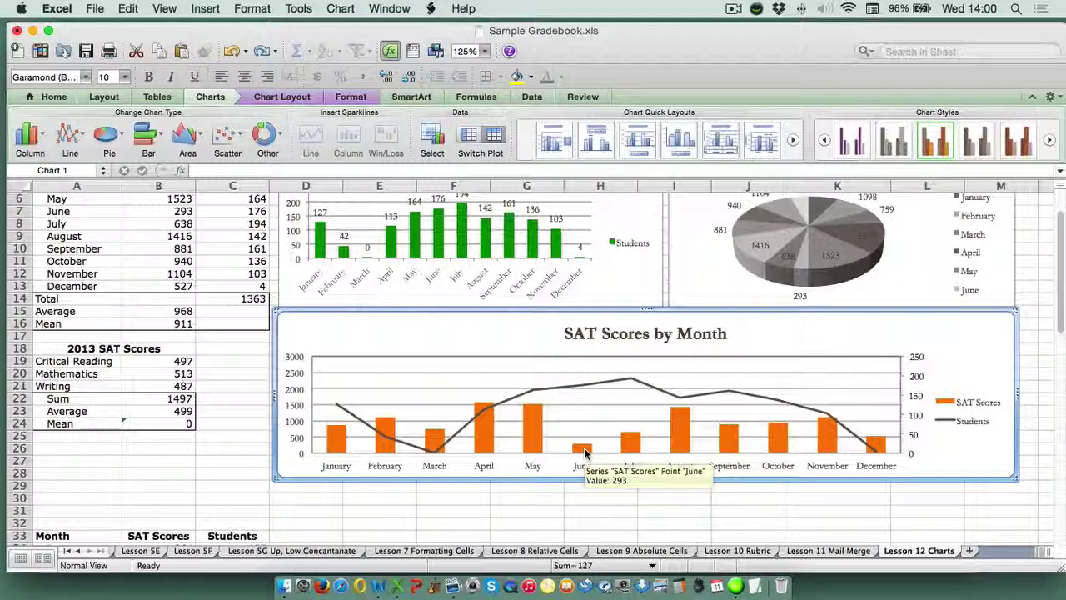
pyautogui.moveTo(873, 449)
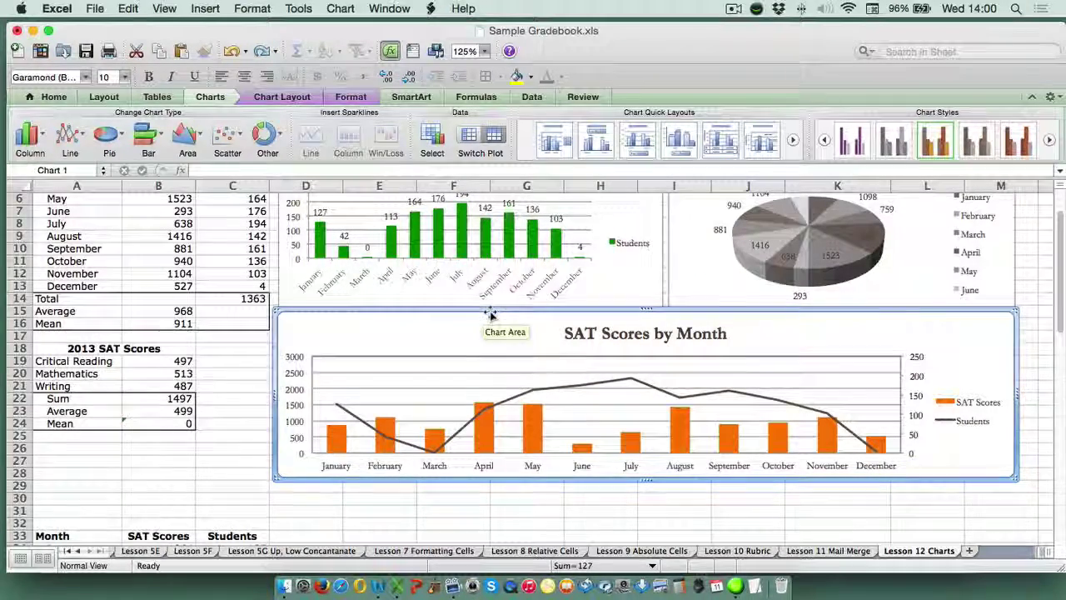
# Step: Review the Students column chart and its source cells, and look over the second data table below the charts
pyautogui.scroll(5, 500, 308)
pyautogui.click(530, 227)
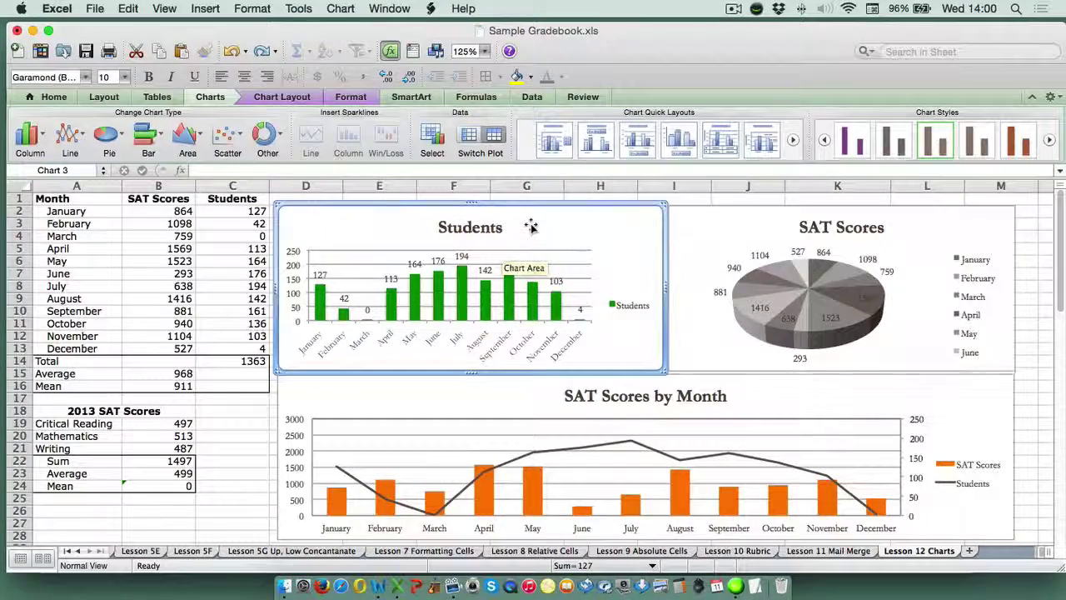
pyautogui.scroll(-13, 530, 227)
pyautogui.scroll(-9, 531, 227)
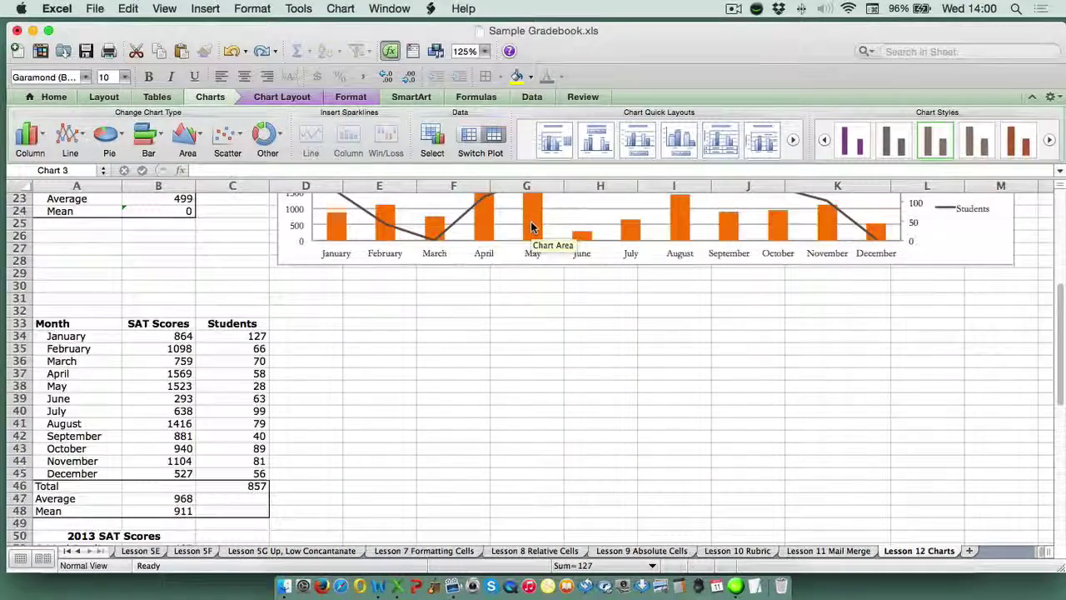
pyautogui.scroll(-2, 532, 227)
pyautogui.scroll(20, 533, 221)
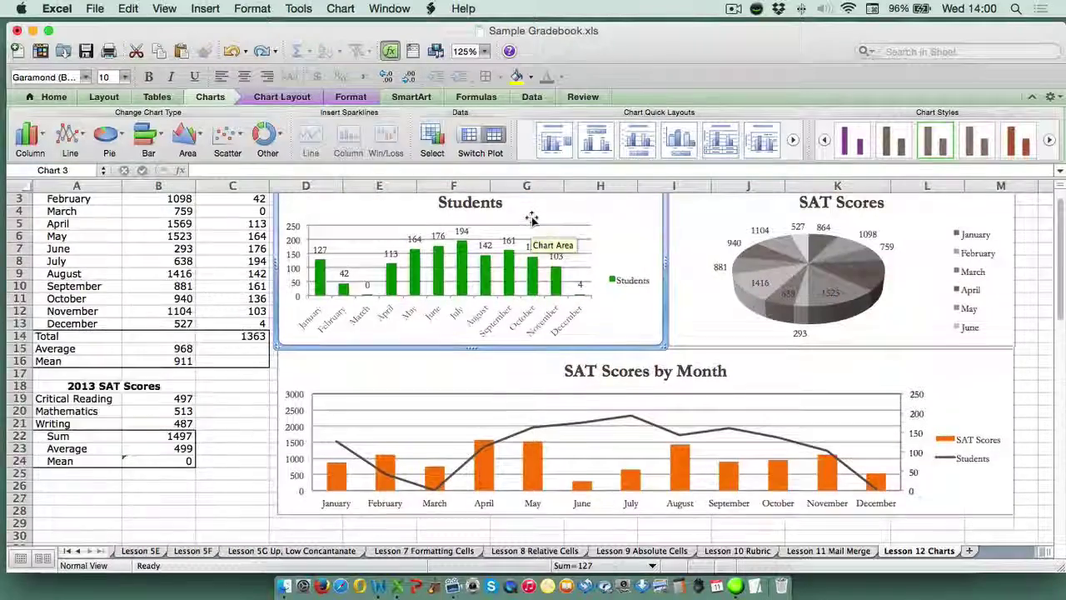
pyautogui.scroll(-1, 534, 223)
pyautogui.scroll(3, 376, 230)
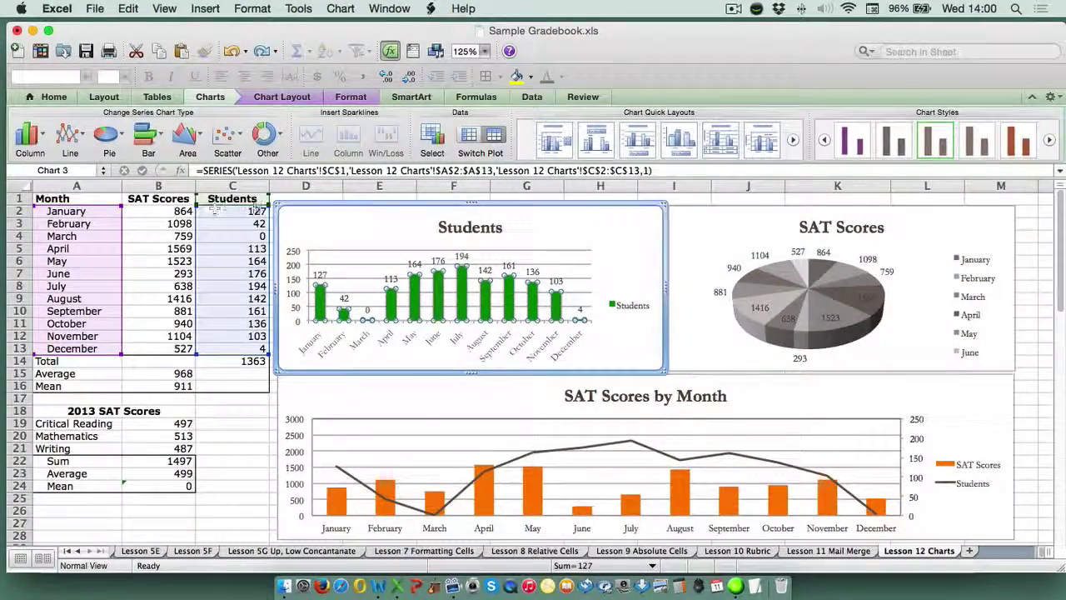
# Step: Insert a column chart from cells A33:A45 and C33:C45, and place it beside the second table, widened into column J
pyautogui.scroll(-10, 446, 267)
pyautogui.scroll(-3, 448, 263)
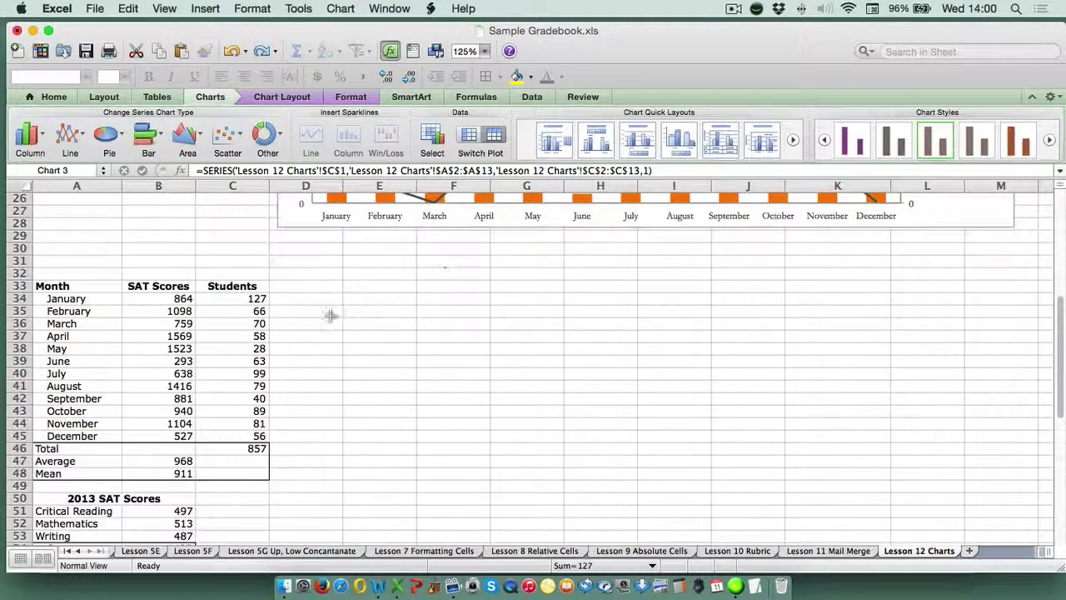
pyautogui.moveTo(77, 286); pyautogui.dragTo(93, 432)
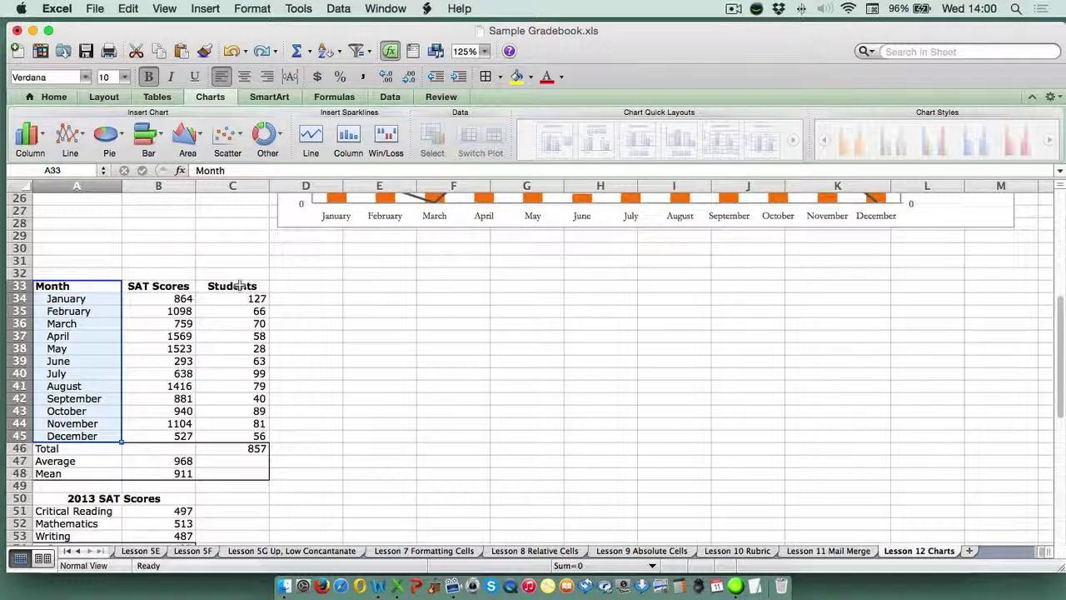
pyautogui.moveTo(239, 286); pyautogui.dragTo(236, 436)
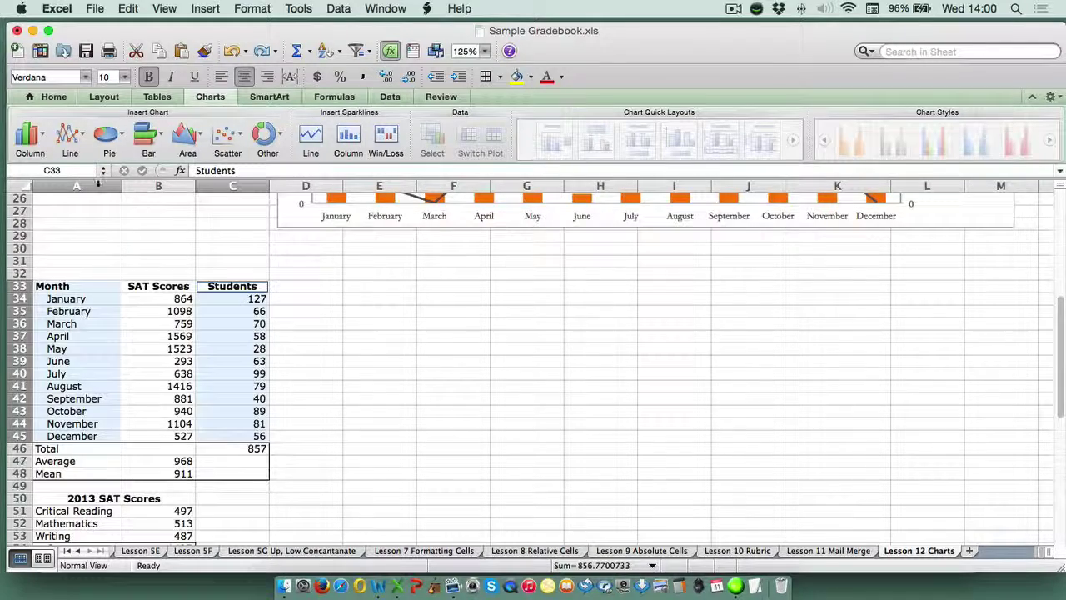
pyautogui.click(30, 135)
pyautogui.click(100, 65)
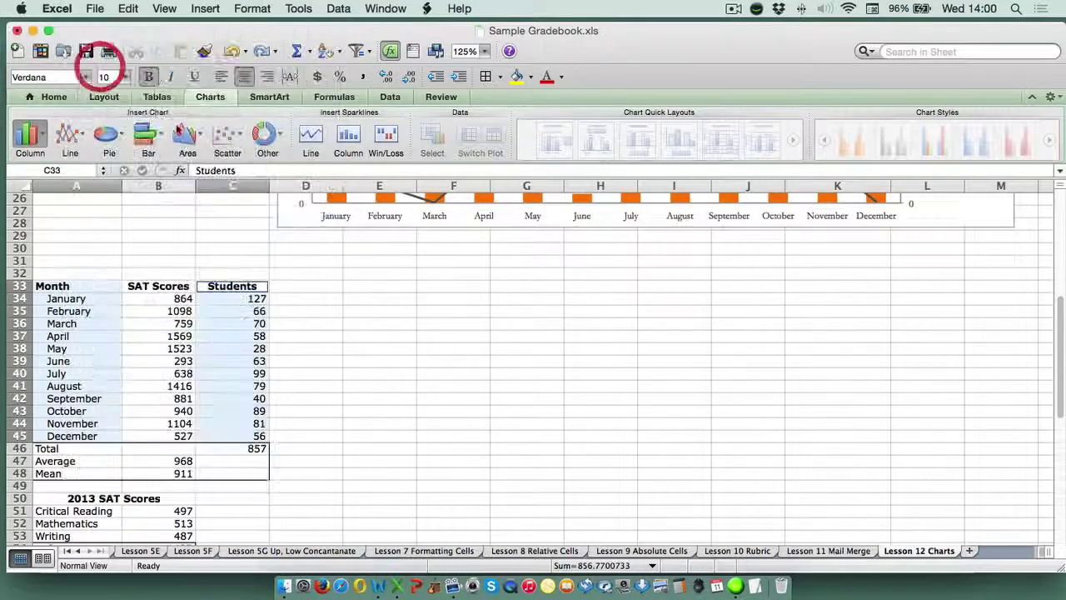
pyautogui.moveTo(461, 266); pyautogui.dragTo(361, 226)
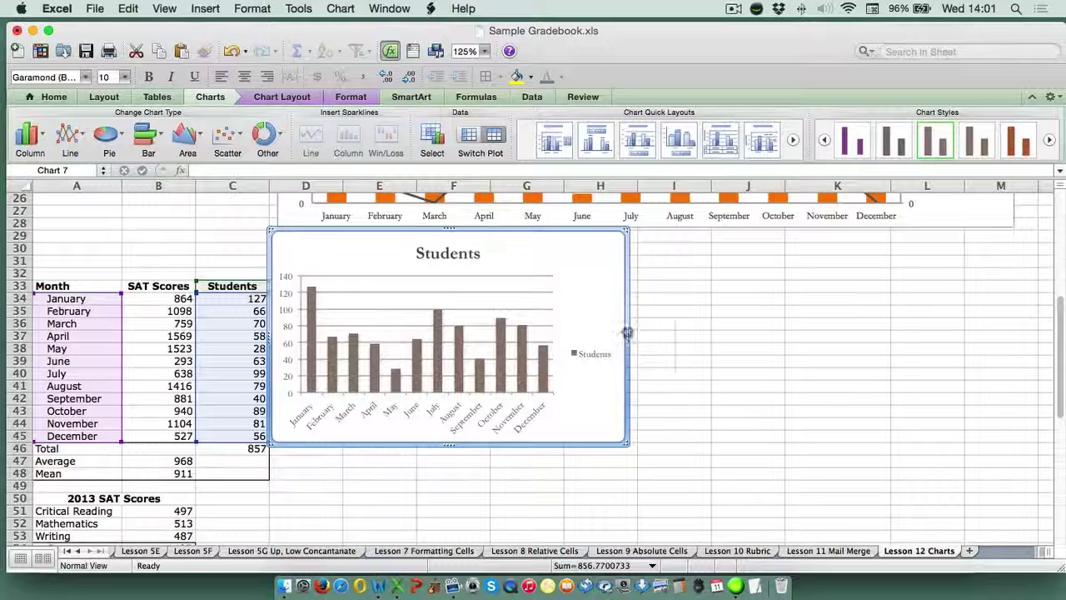
pyautogui.moveTo(627, 333); pyautogui.dragTo(734, 331)
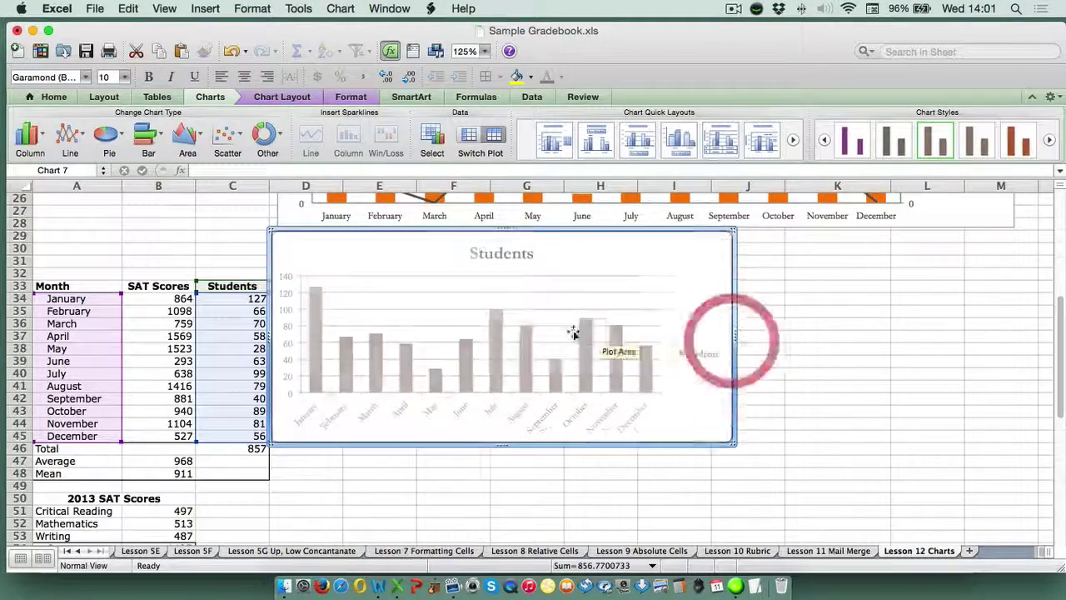
# Step: Format the new chart's Students data series with a solid green fill and a green line
pyautogui.click(494, 337)
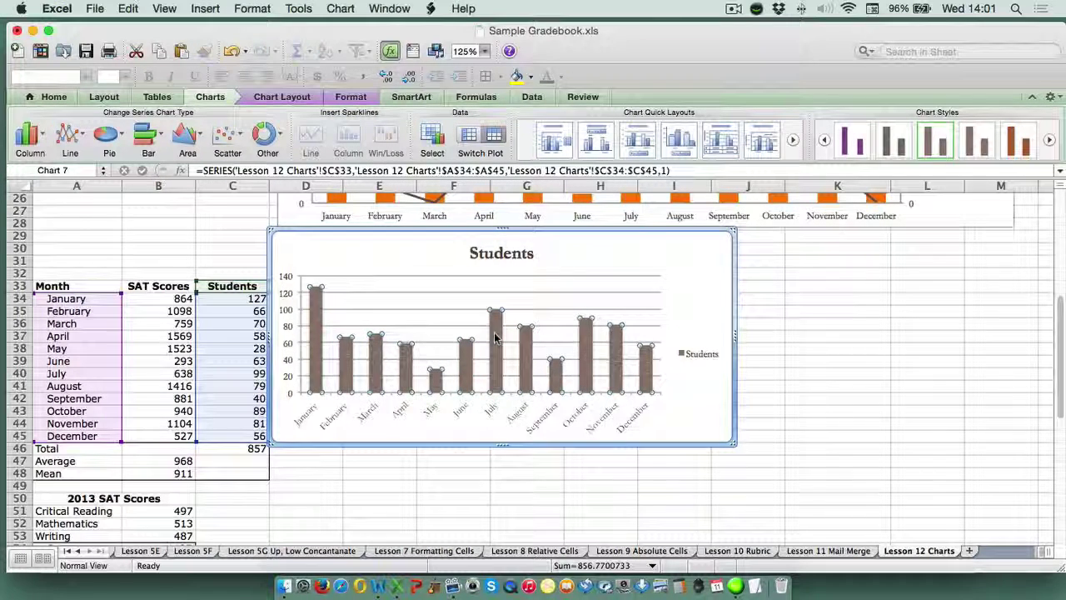
pyautogui.rightClick(498, 334)
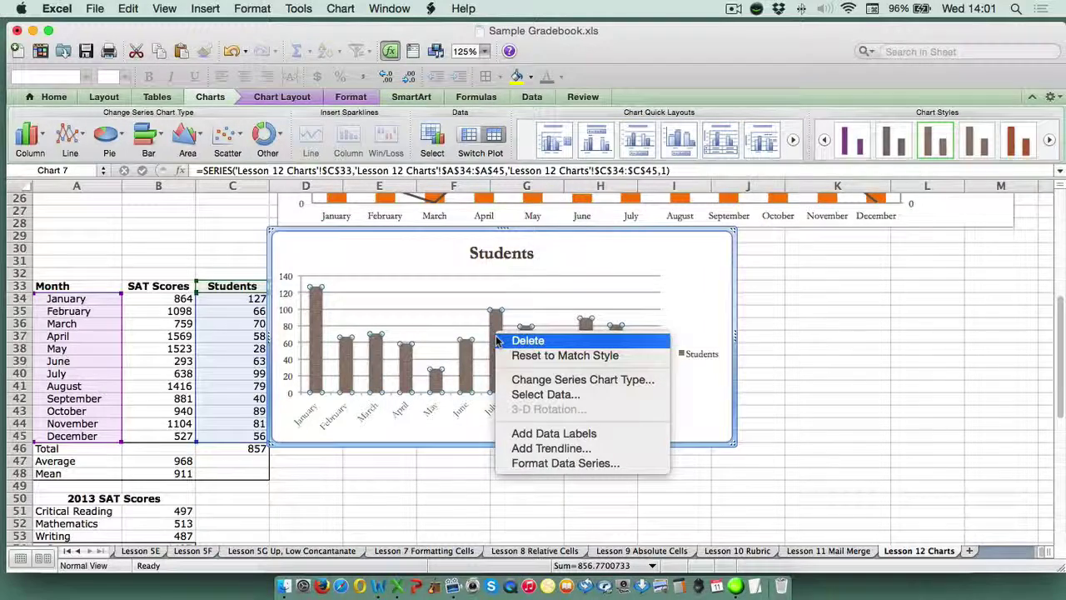
pyautogui.click(525, 465)
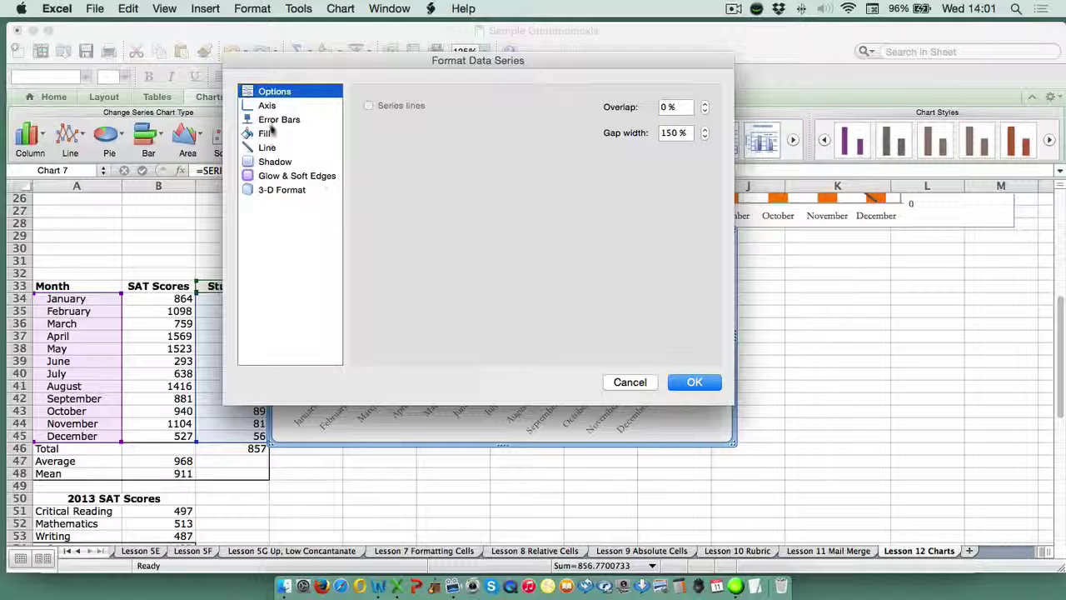
pyautogui.click(265, 134)
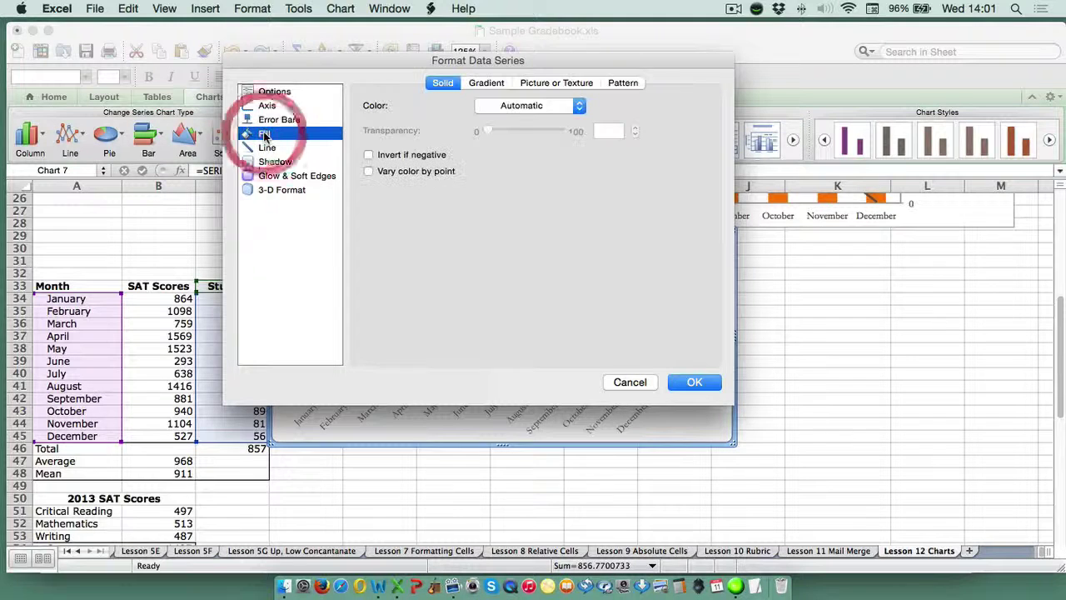
pyautogui.click(529, 102)
pyautogui.click(535, 260)
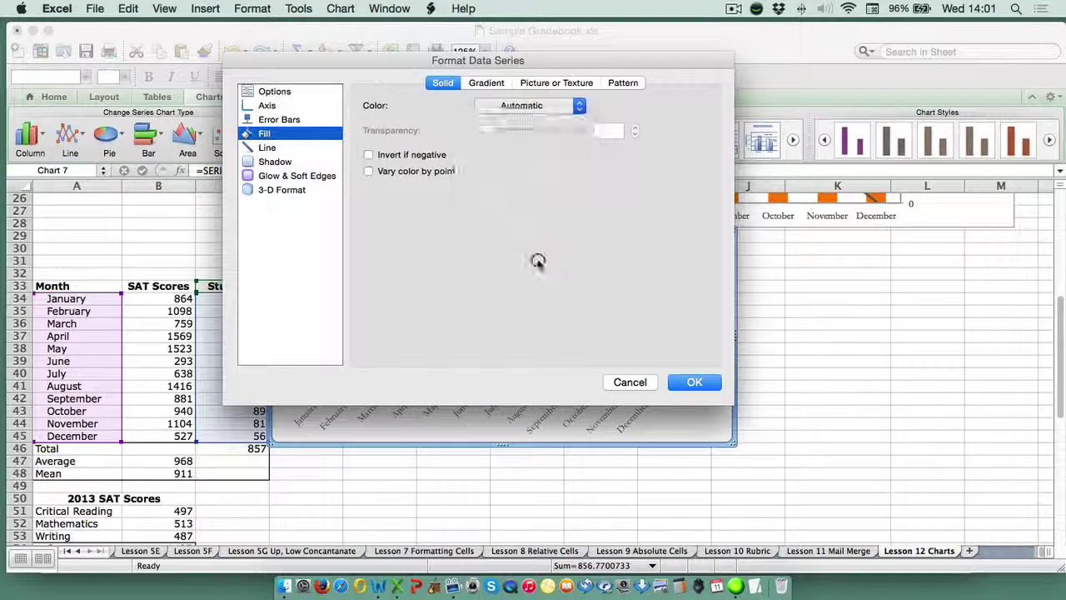
pyautogui.click(268, 147)
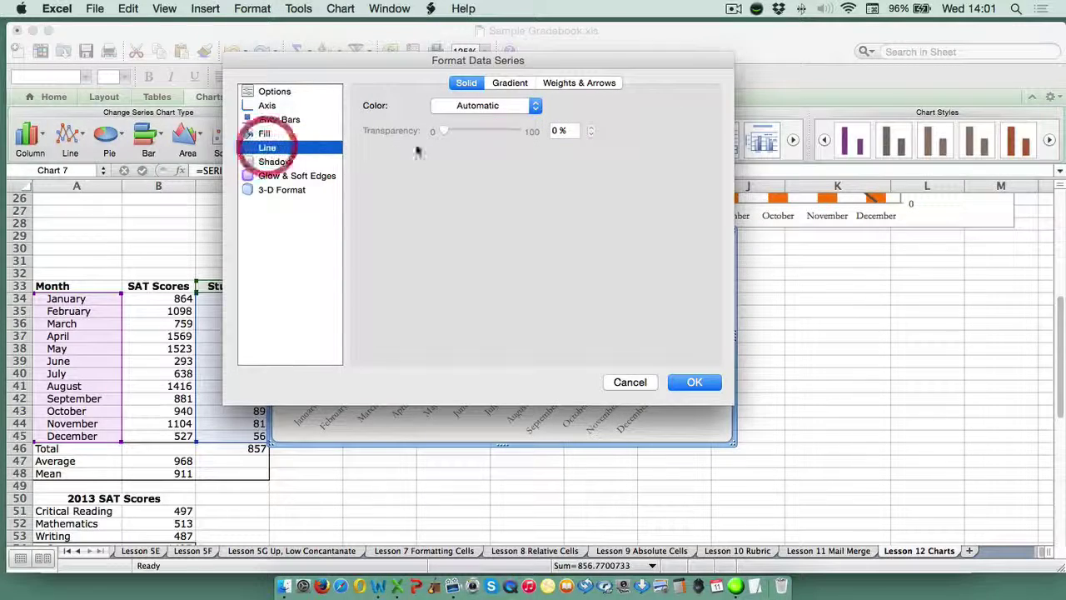
pyautogui.click(487, 105)
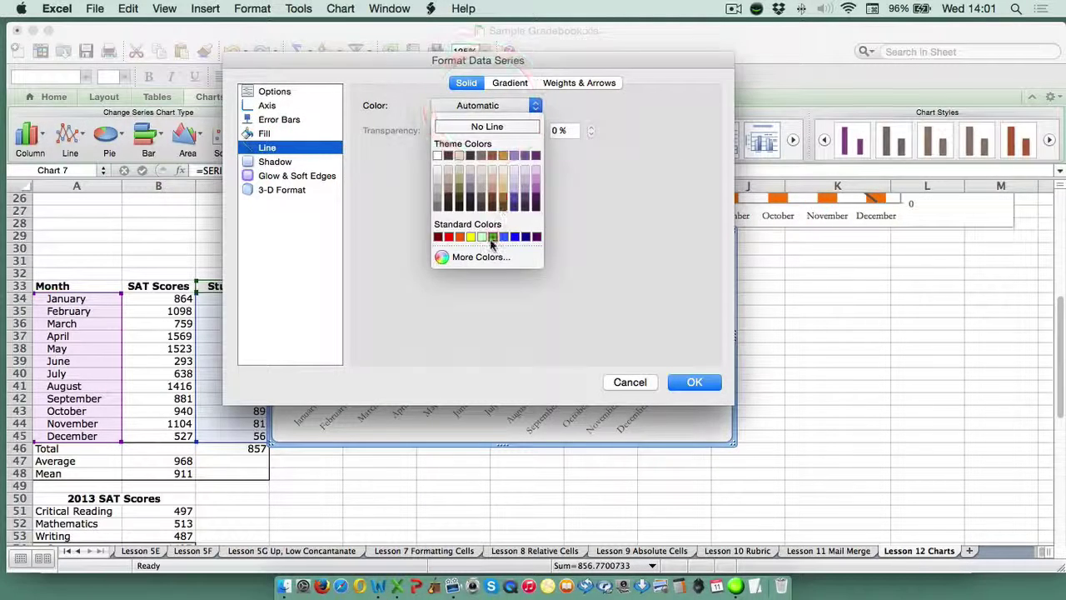
pyautogui.click(492, 237)
pyautogui.click(695, 382)
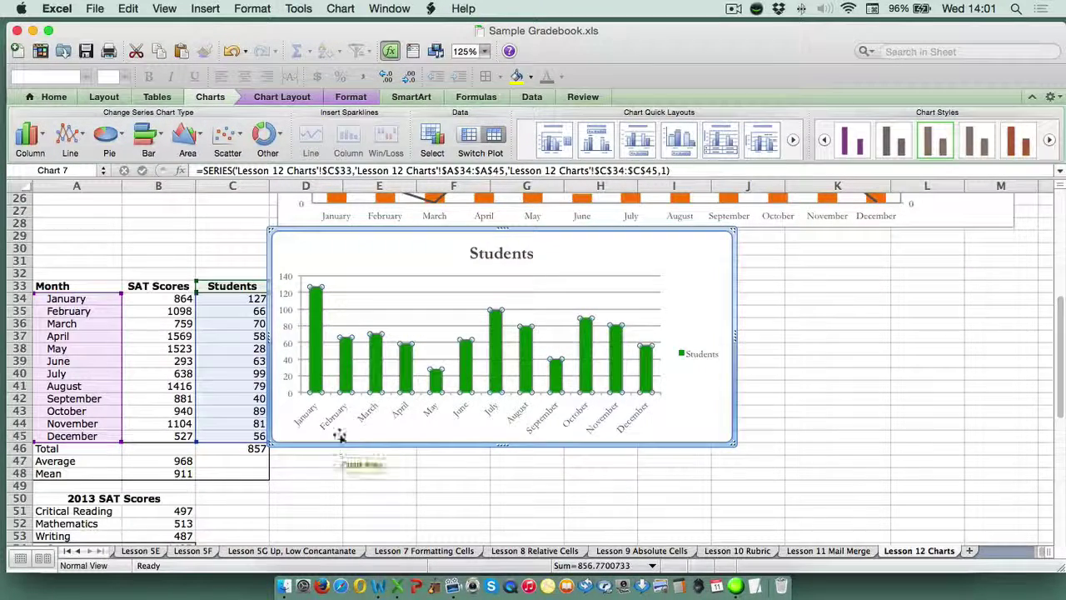
# Step: Add data labels to the green Students columns in the new chart
pyautogui.rightClick(317, 301)
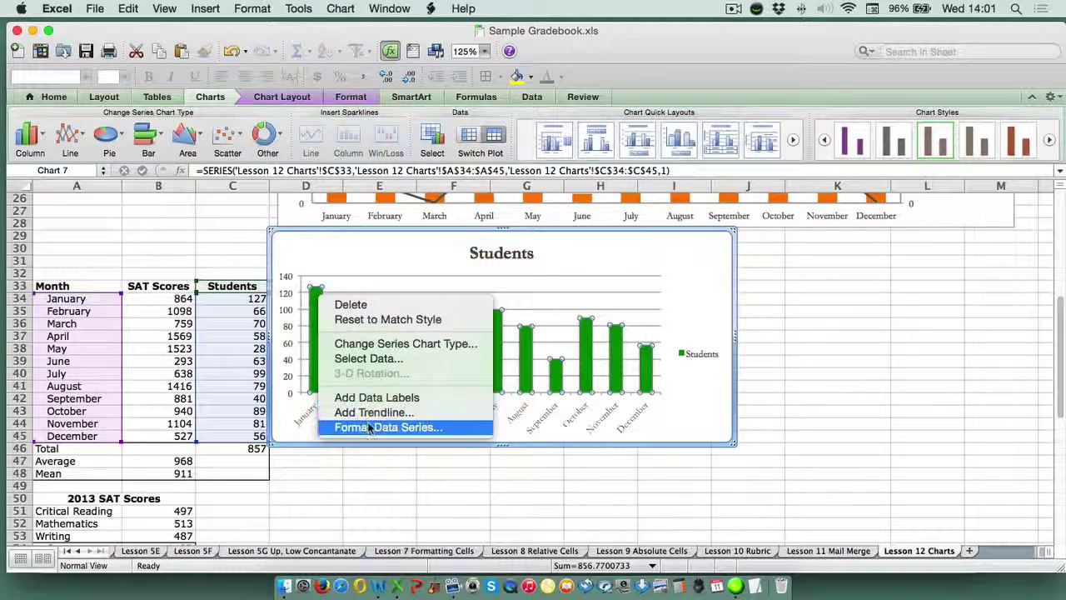
pyautogui.click(378, 398)
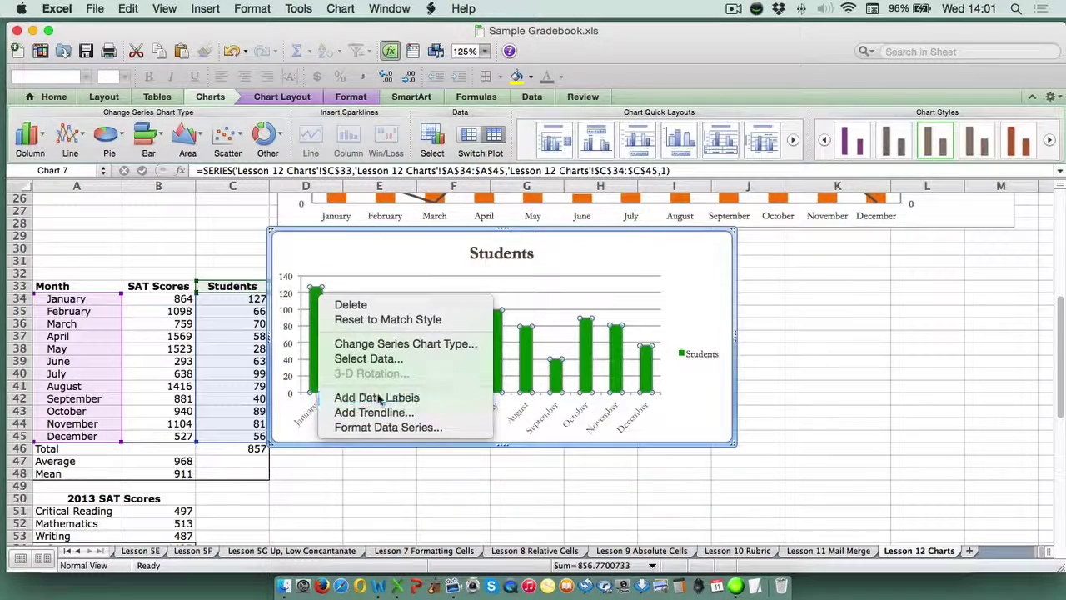
pyautogui.click(508, 464)
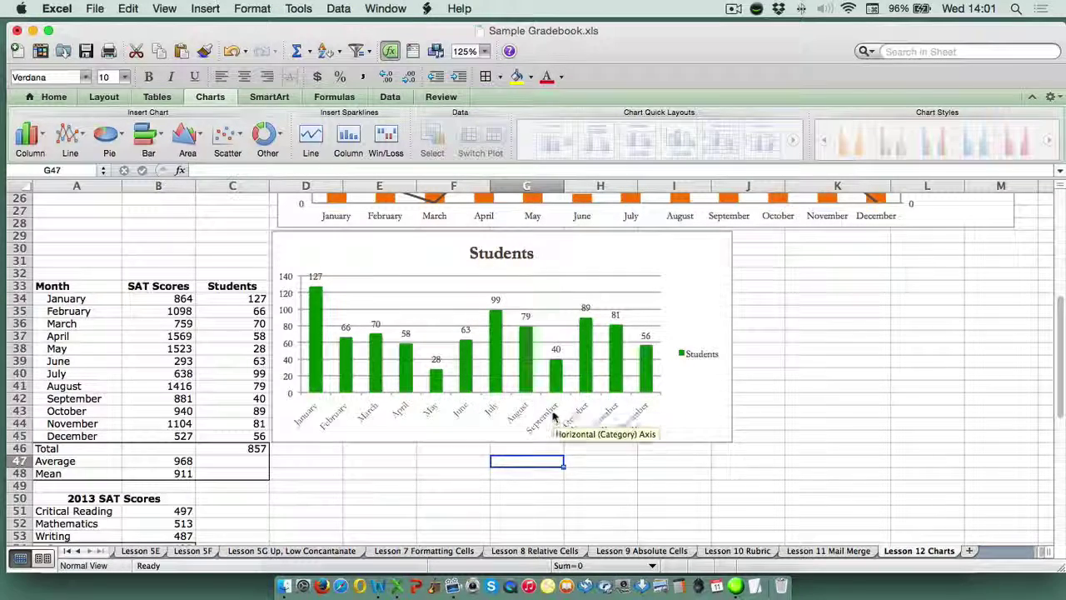
pyautogui.moveTo(441, 382)
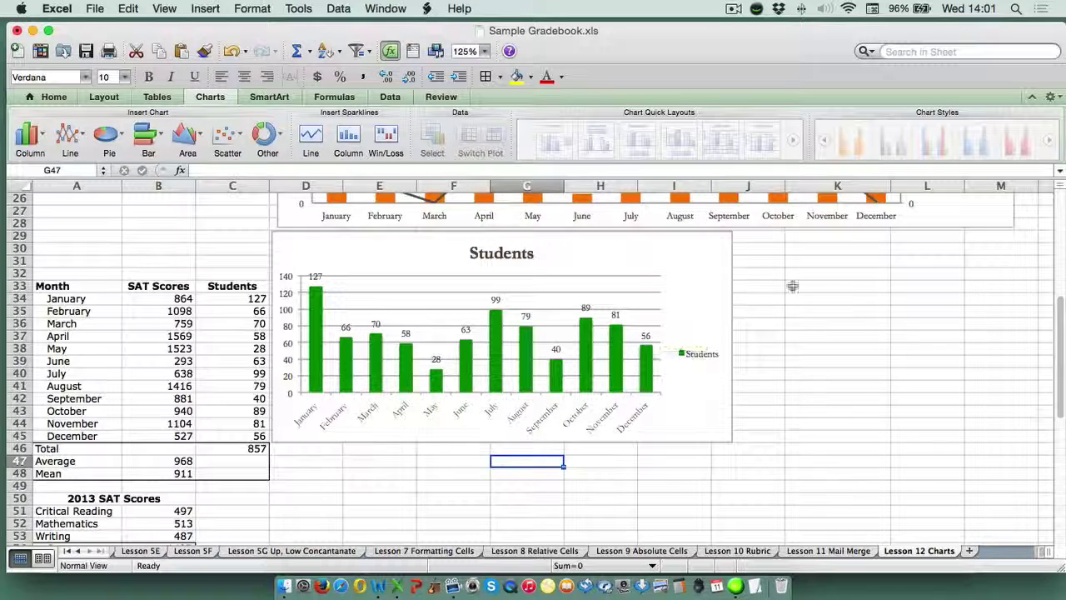
# Step: Narrow the new Students chart so its right edge falls within column I
pyautogui.click(712, 349)
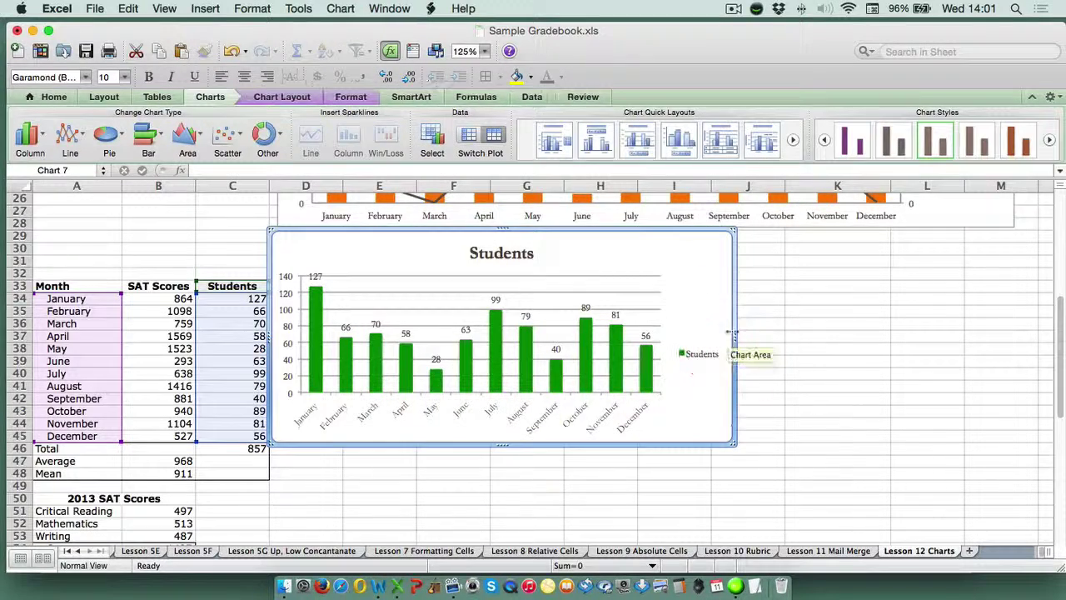
pyautogui.moveTo(730, 333); pyautogui.dragTo(671, 335)
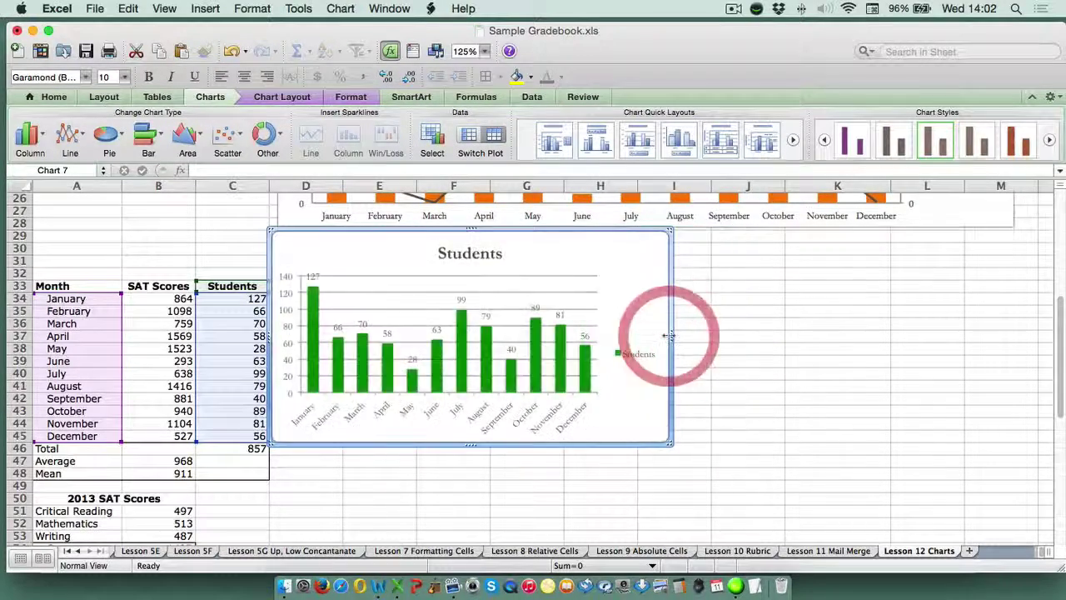
pyautogui.click(748, 346)
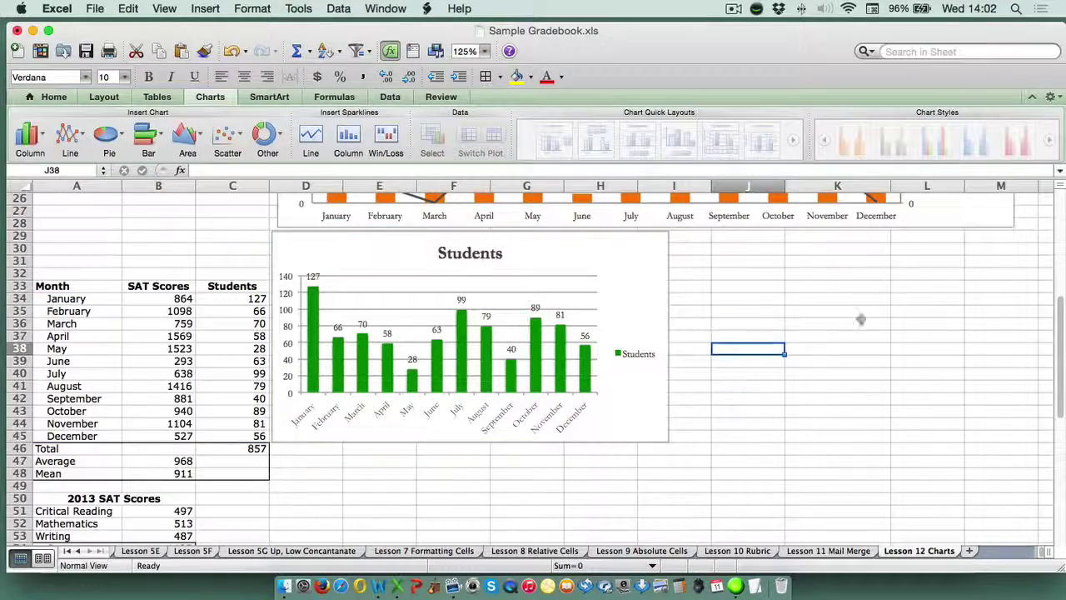
# Step: Insert a 2-D pie chart of SAT Scores by month from cells A33:B45 and place it to the right of the new Students chart
pyautogui.scroll(10, 791, 334)
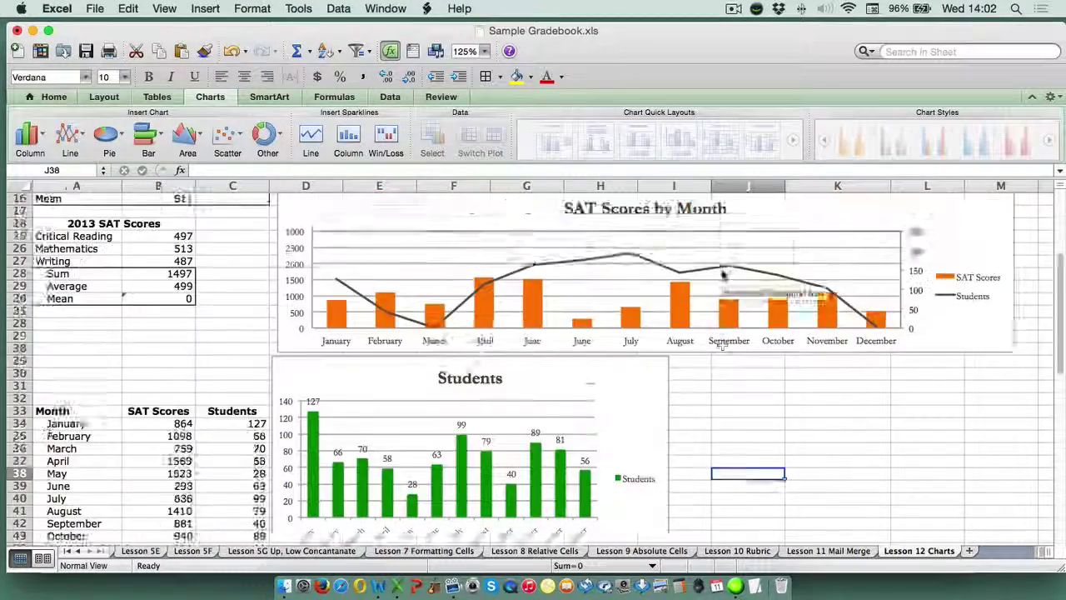
pyautogui.click(705, 223)
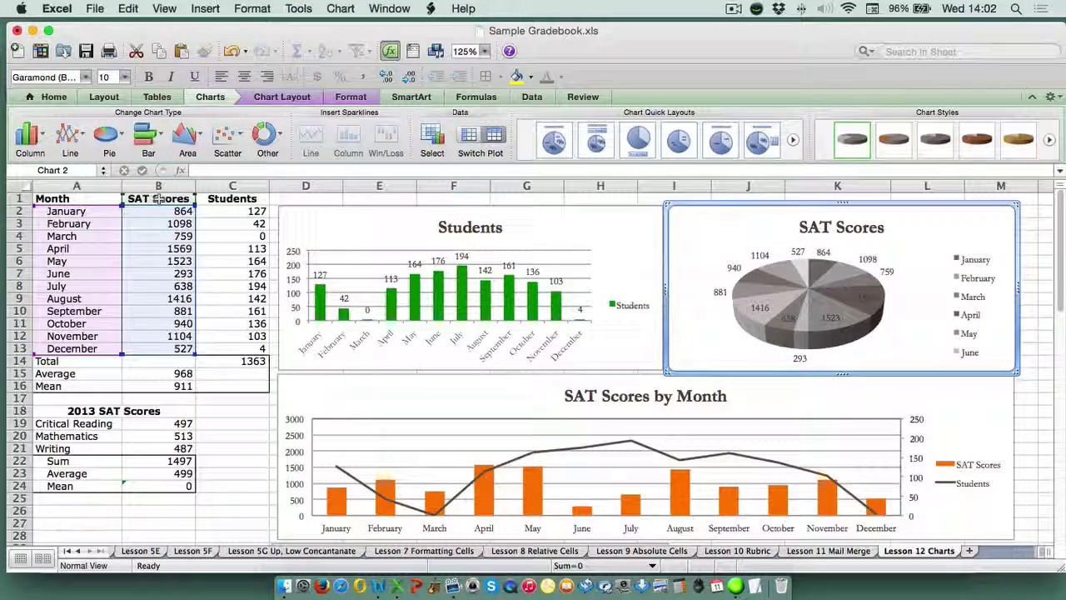
pyautogui.scroll(-10, 616, 383)
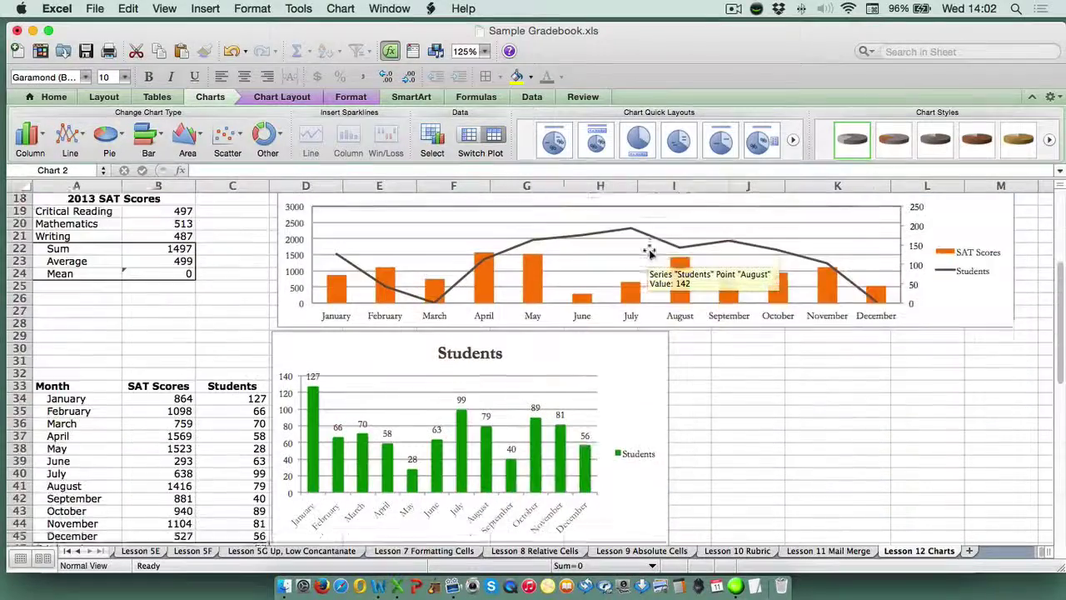
pyautogui.scroll(-3, 658, 254)
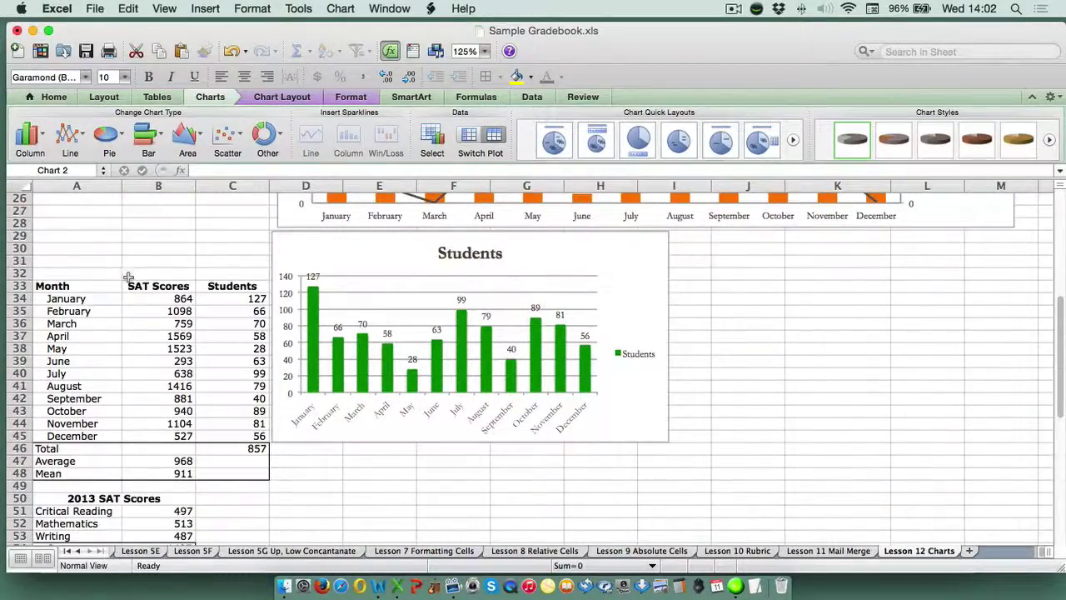
pyautogui.moveTo(82, 280); pyautogui.dragTo(100, 437)
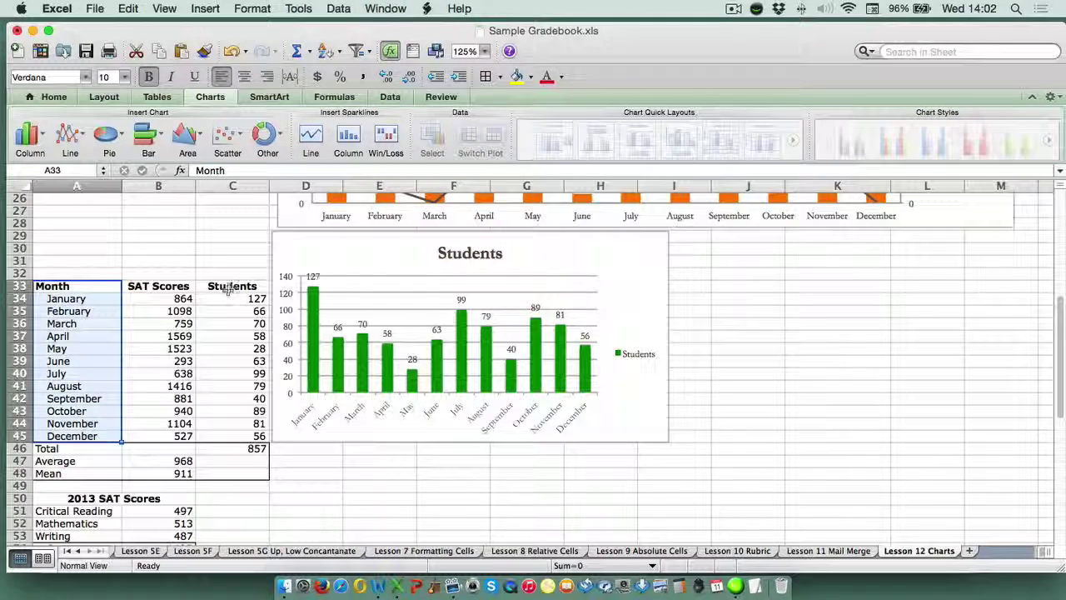
pyautogui.moveTo(171, 286); pyautogui.dragTo(164, 436)
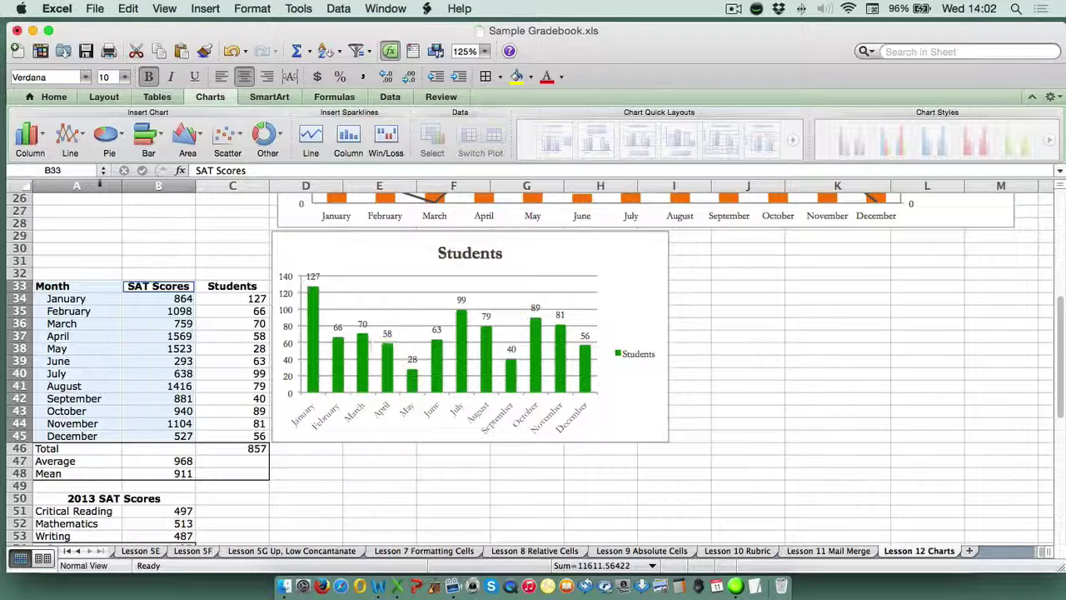
pyautogui.click(122, 138)
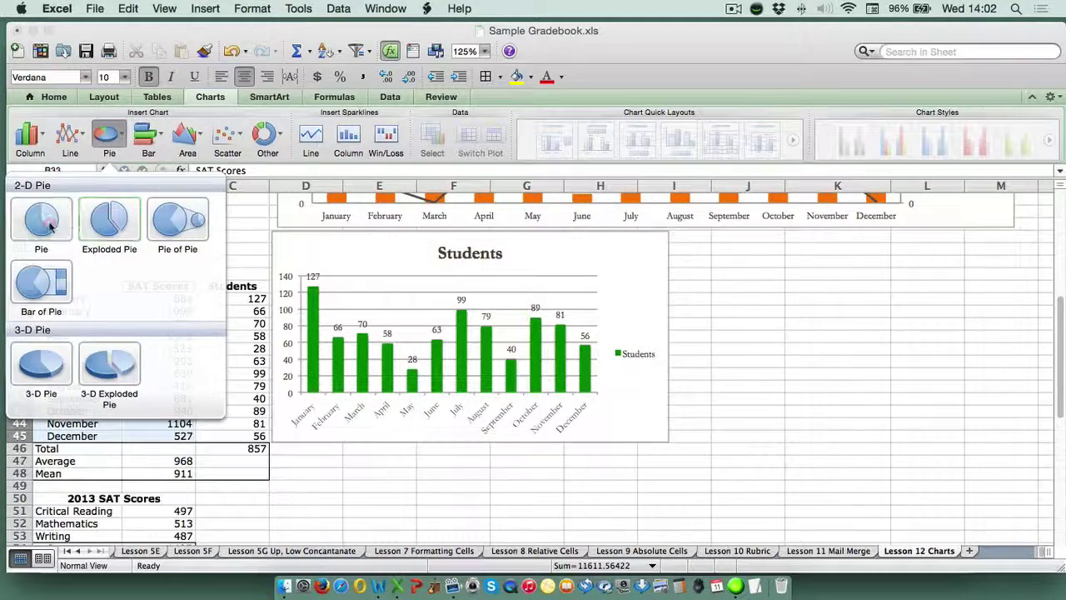
pyautogui.click(42, 221)
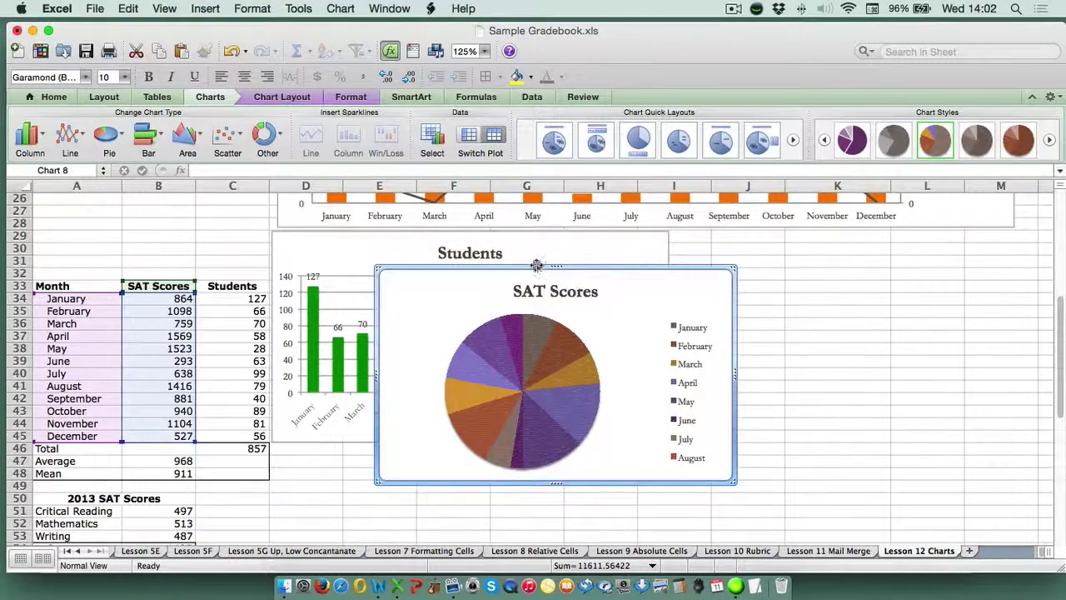
pyautogui.moveTo(537, 265); pyautogui.dragTo(833, 225)
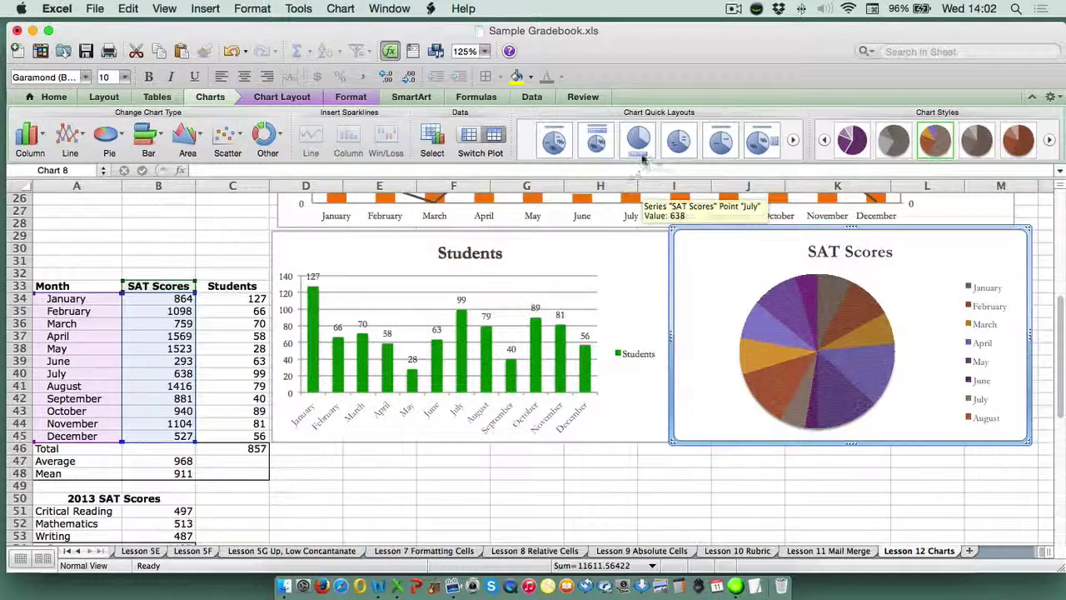
# Step: Give the new SAT Scores pie chart the first quick layout, with month and percentage labels, and a grey-brown chart style
pyautogui.click(654, 164)
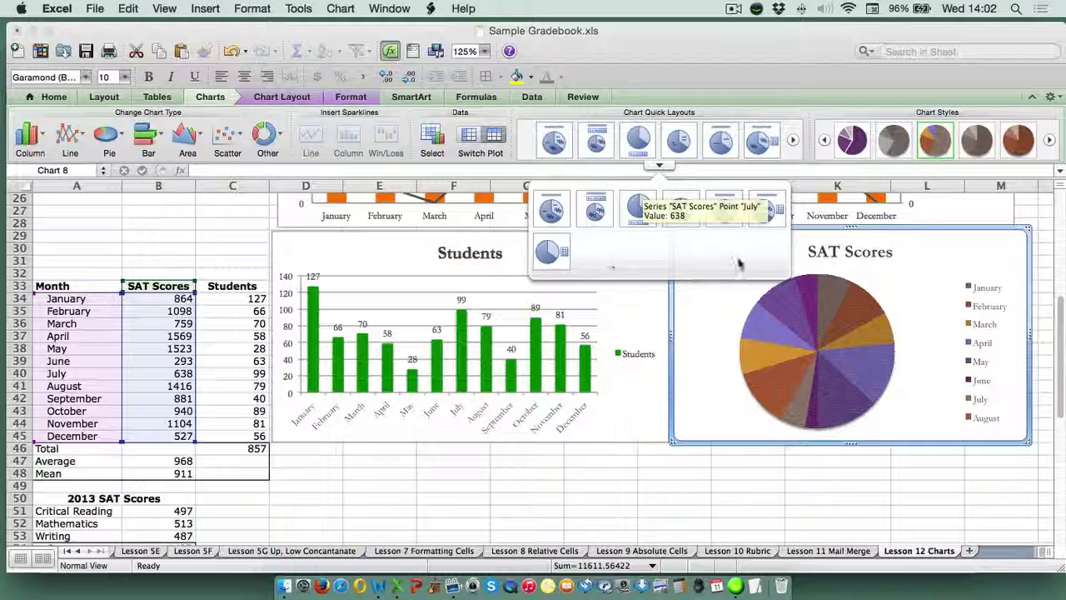
pyautogui.click(551, 209)
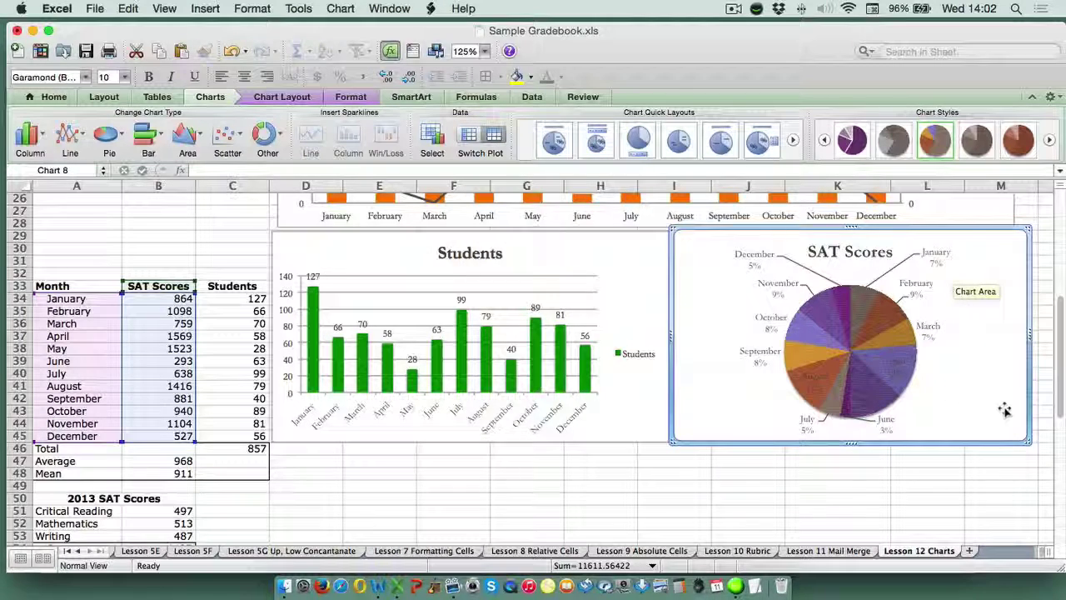
pyautogui.click(1049, 140)
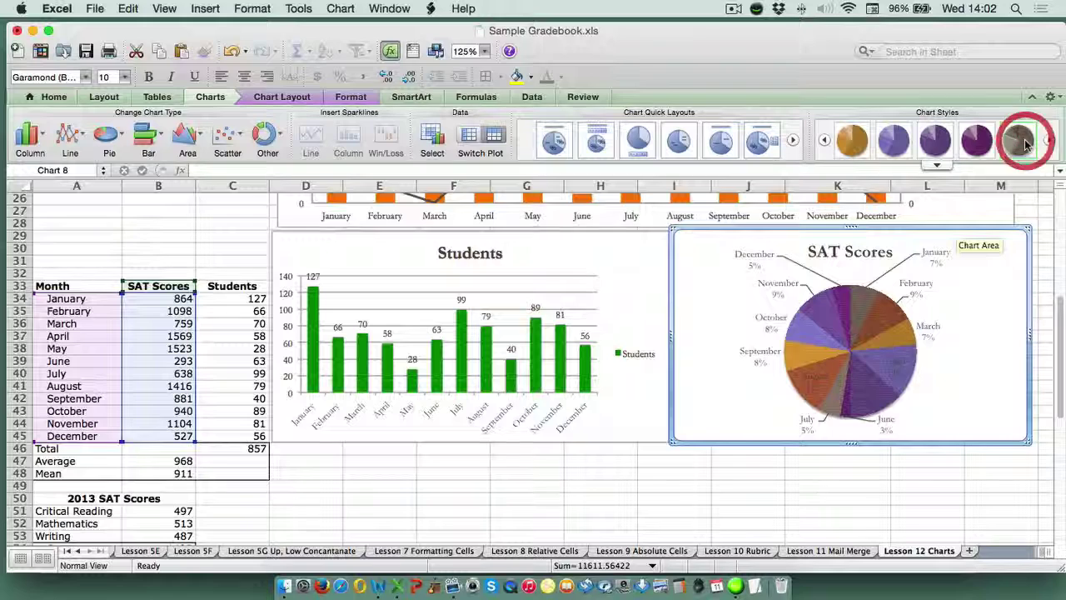
pyautogui.click(1025, 143)
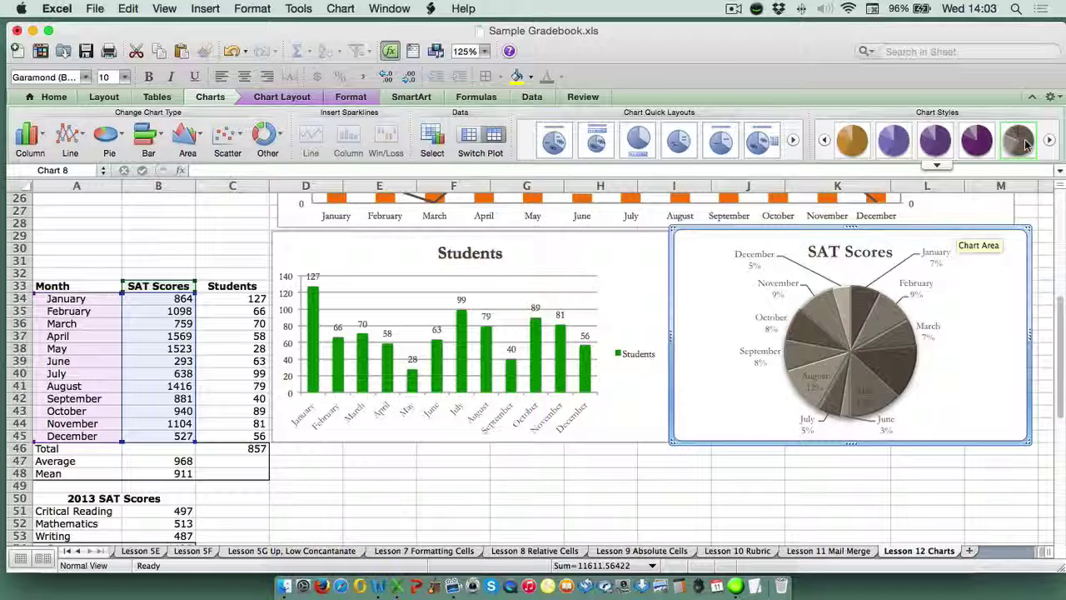
pyautogui.click(675, 469)
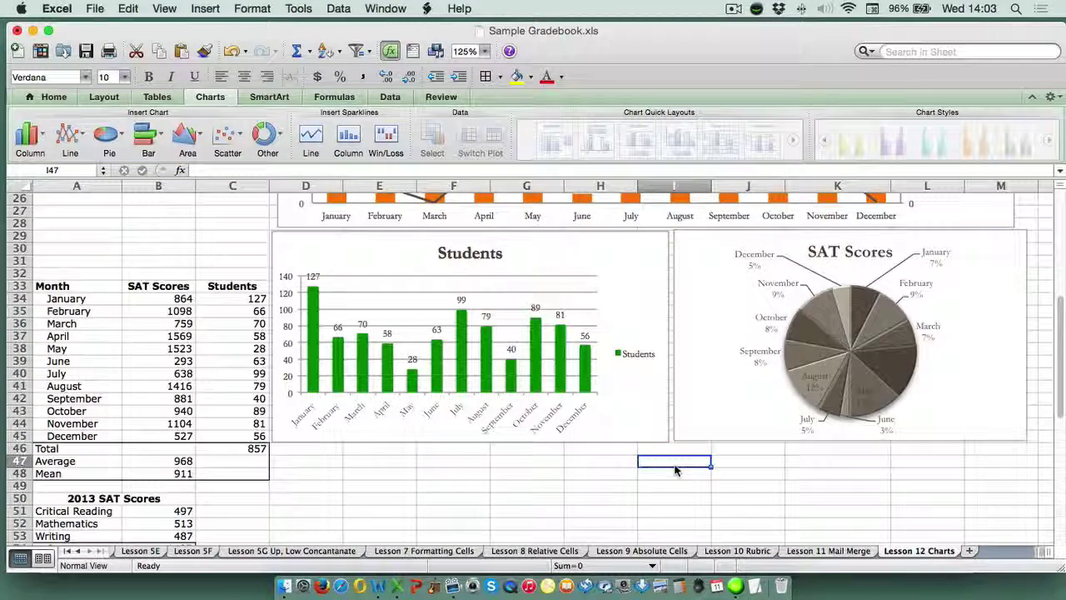
# Step: Examine the original SAT Scores by Month chart and the source table range it is built from
pyautogui.scroll(10, 614, 409)
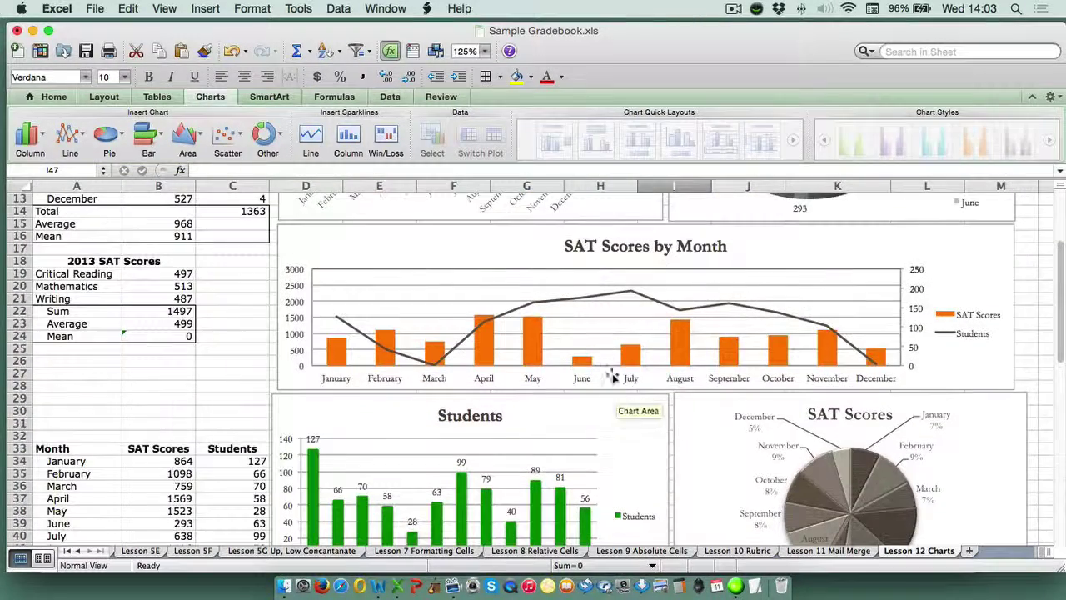
pyautogui.click(509, 251)
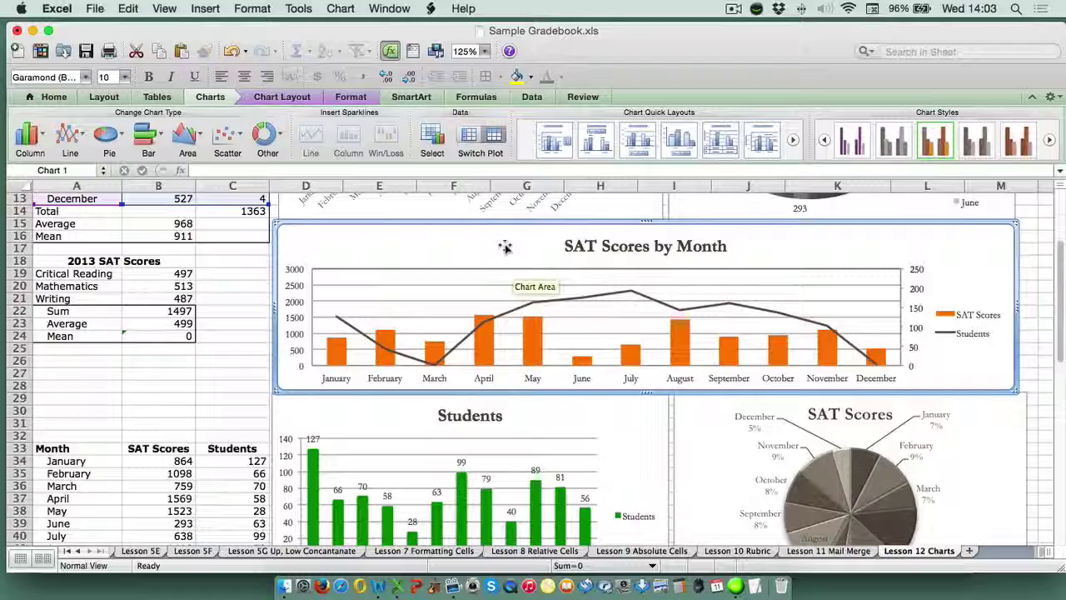
pyautogui.scroll(7, 505, 247)
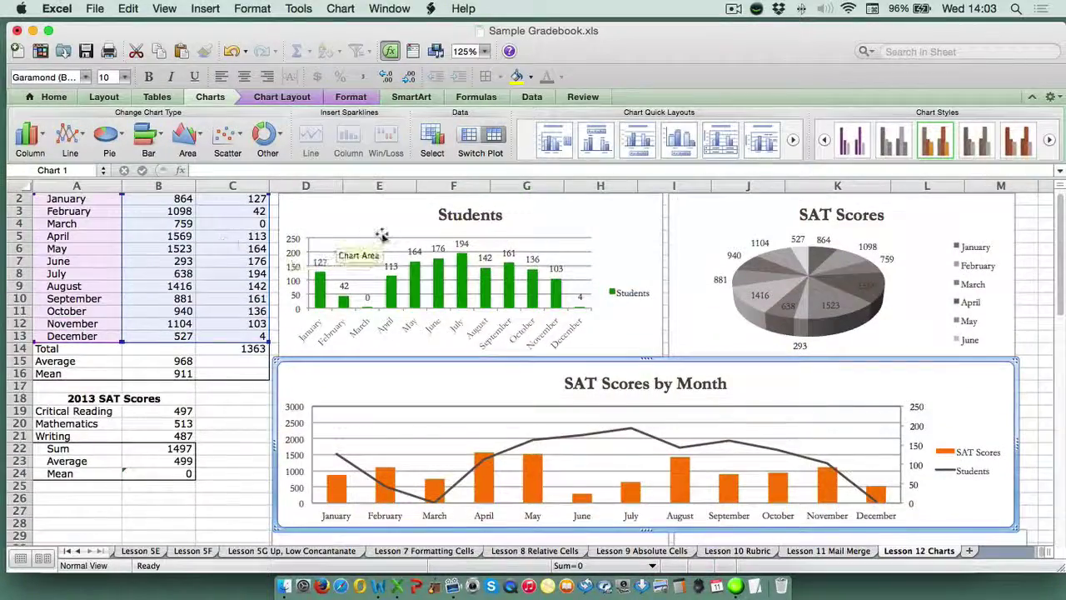
pyautogui.scroll(1, 382, 235)
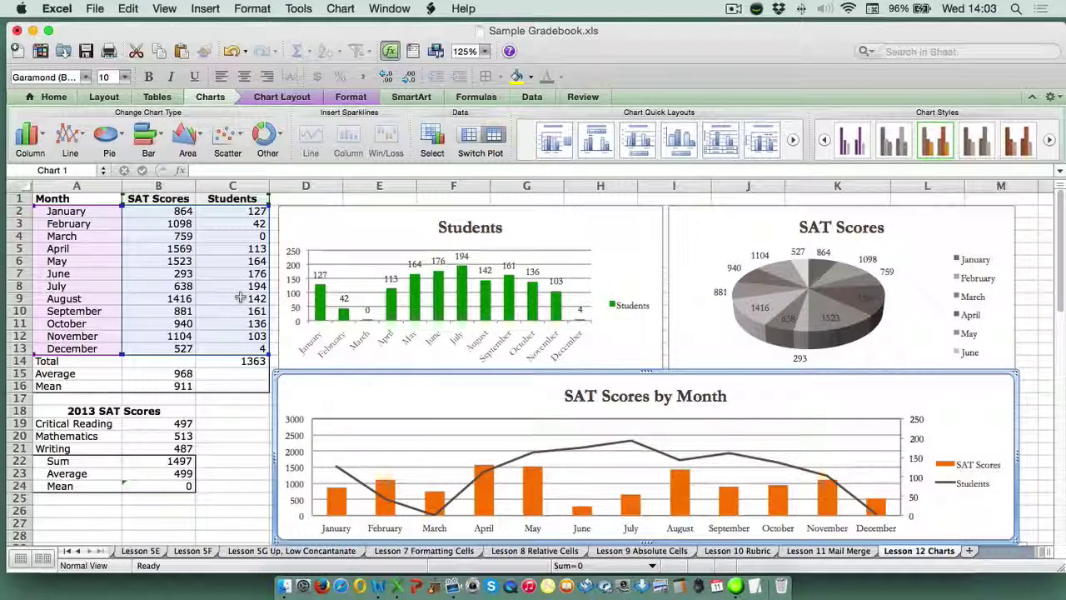
pyautogui.scroll(-6, 589, 288)
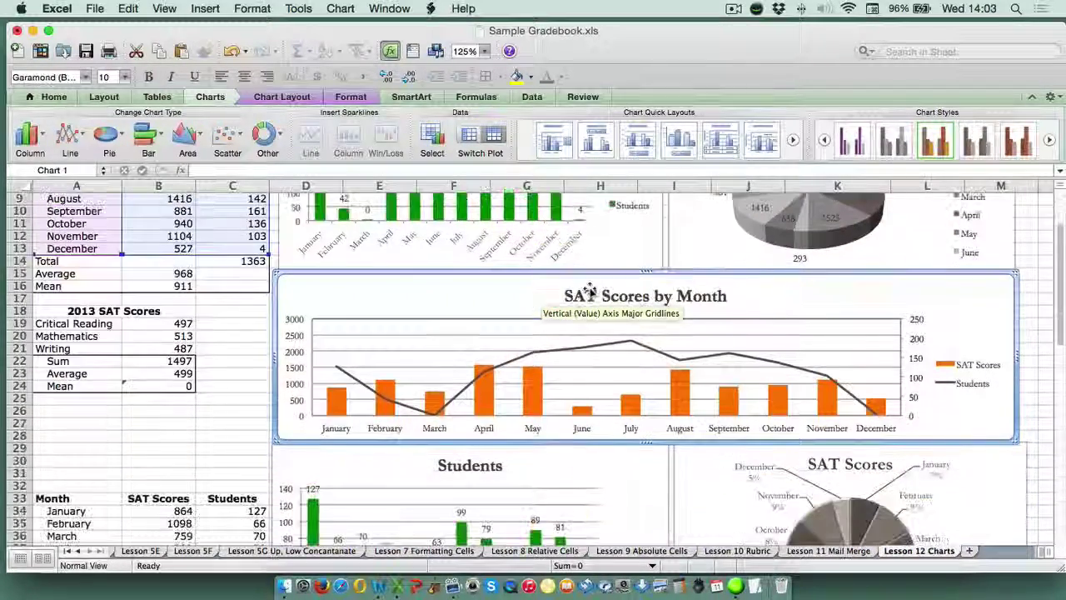
pyautogui.scroll(-5, 587, 288)
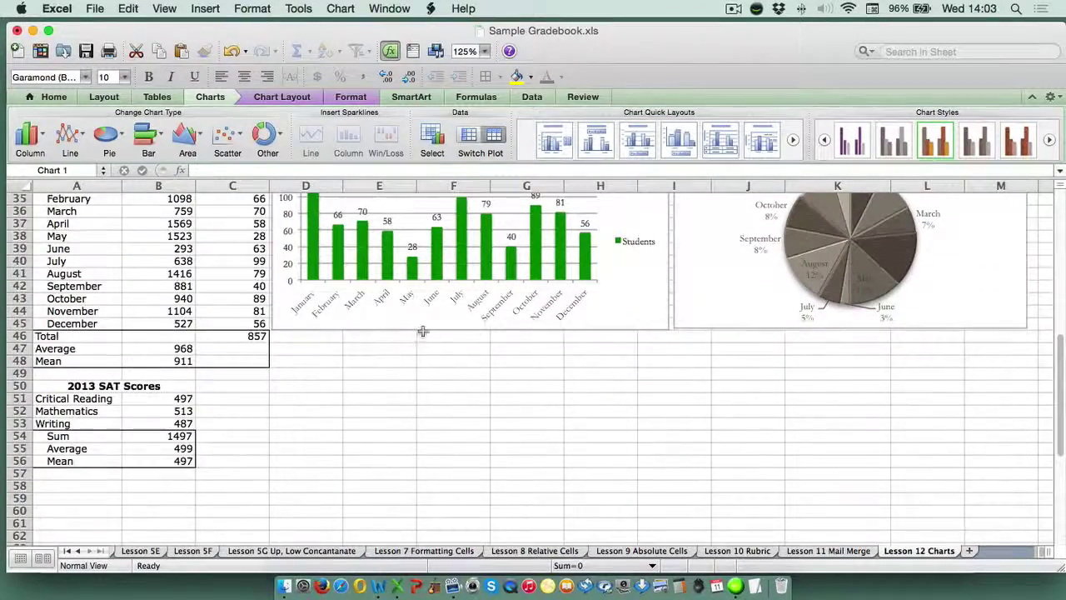
# Step: Insert a 2-D clustered column chart of SAT Scores and Students by month from cells A33:C45
pyautogui.scroll(1, 416, 330)
pyautogui.moveTo(83, 223); pyautogui.dragTo(239, 373)
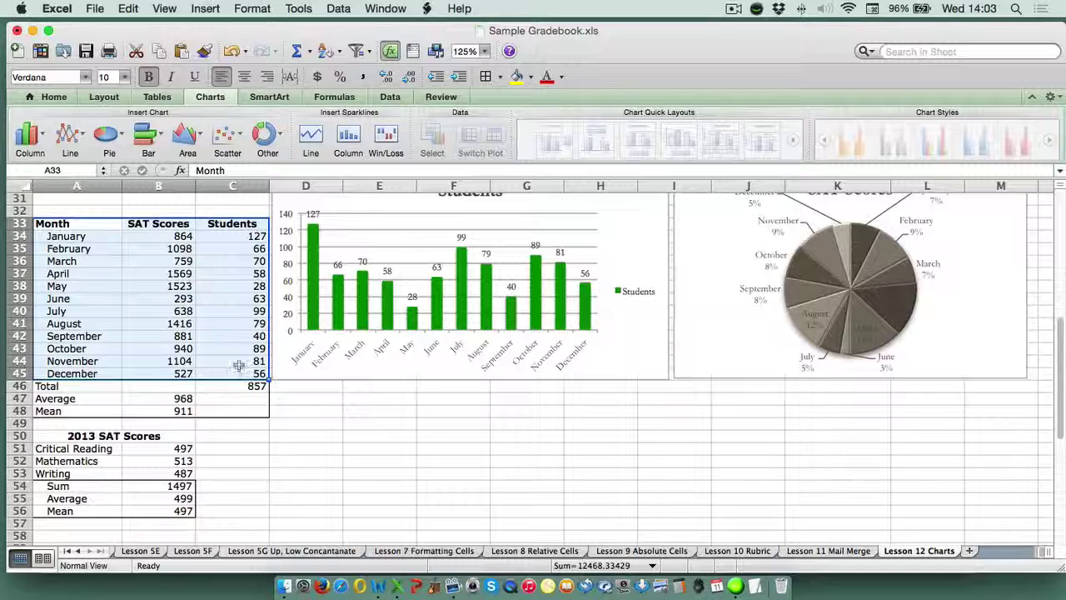
pyautogui.click(42, 140)
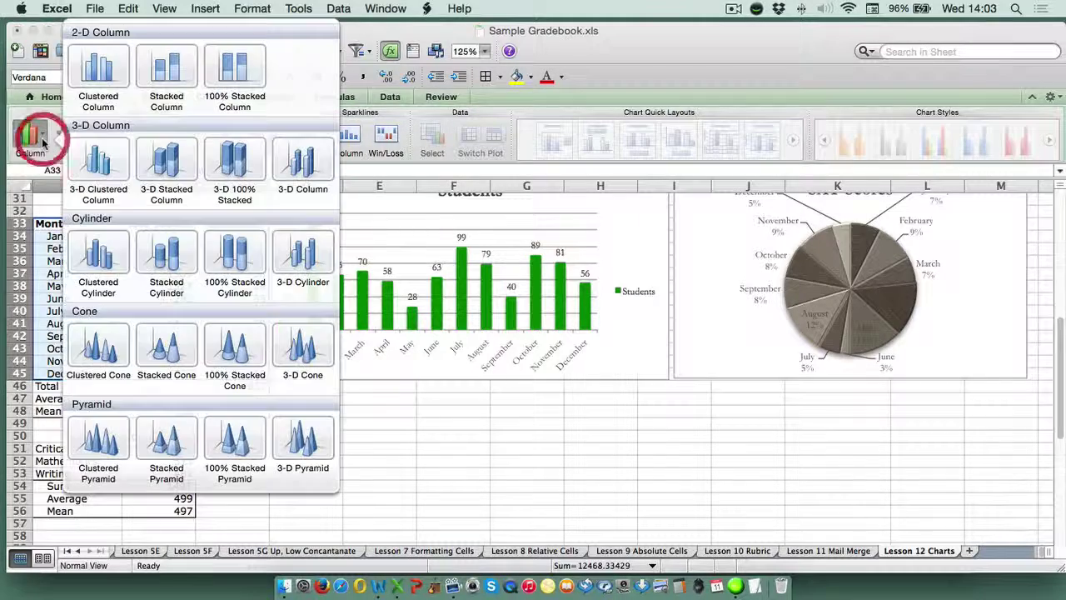
pyautogui.click(97, 75)
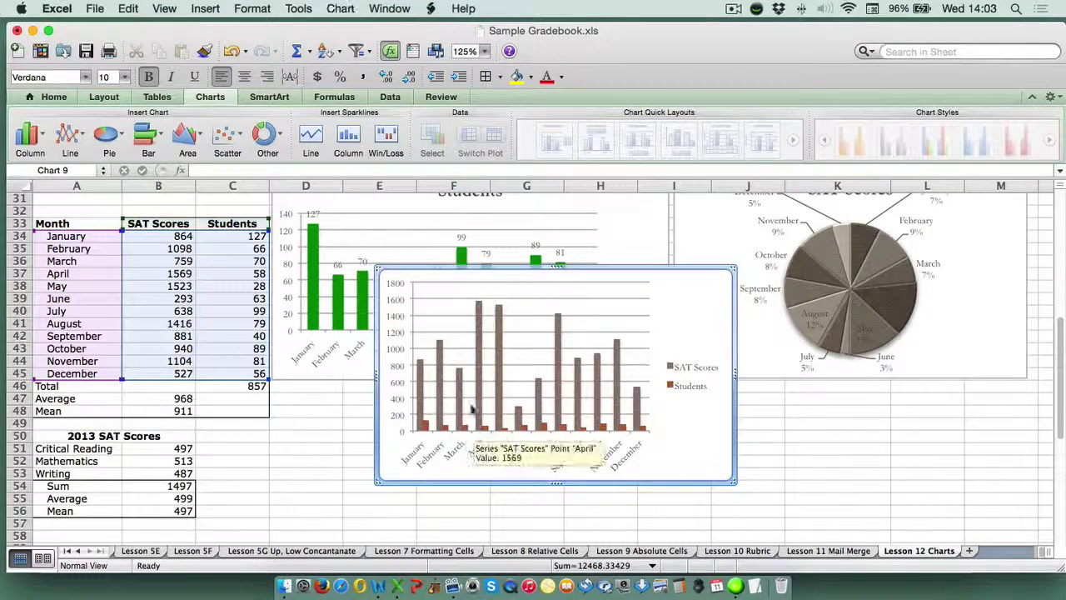
# Step: Place the new combined chart directly below the Students and SAT Scores charts and widen it to span both
pyautogui.moveTo(442, 265); pyautogui.dragTo(336, 379)
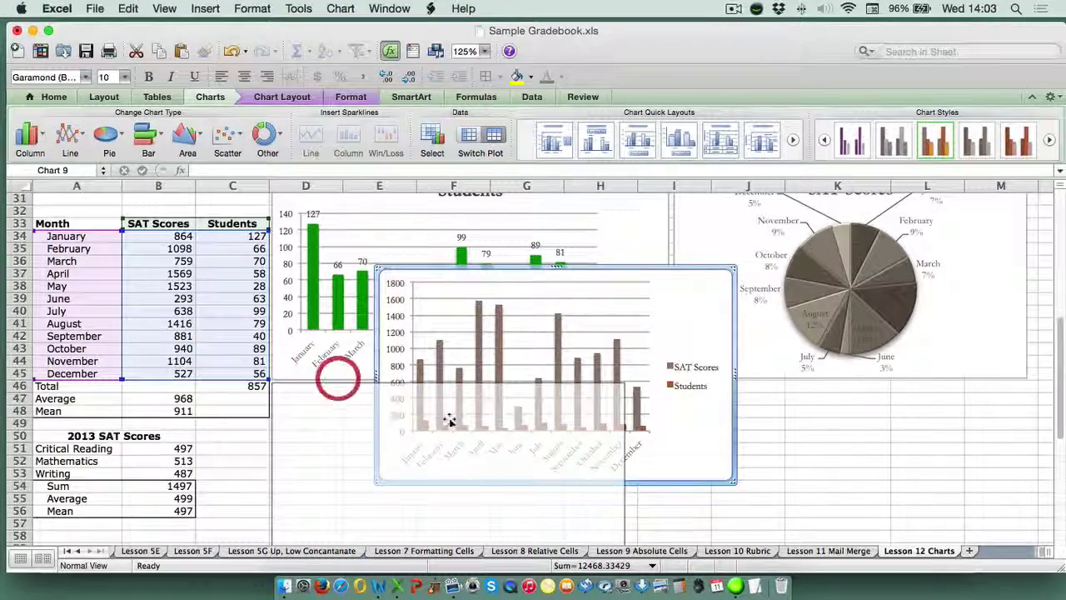
pyautogui.moveTo(628, 482); pyautogui.dragTo(1031, 463)
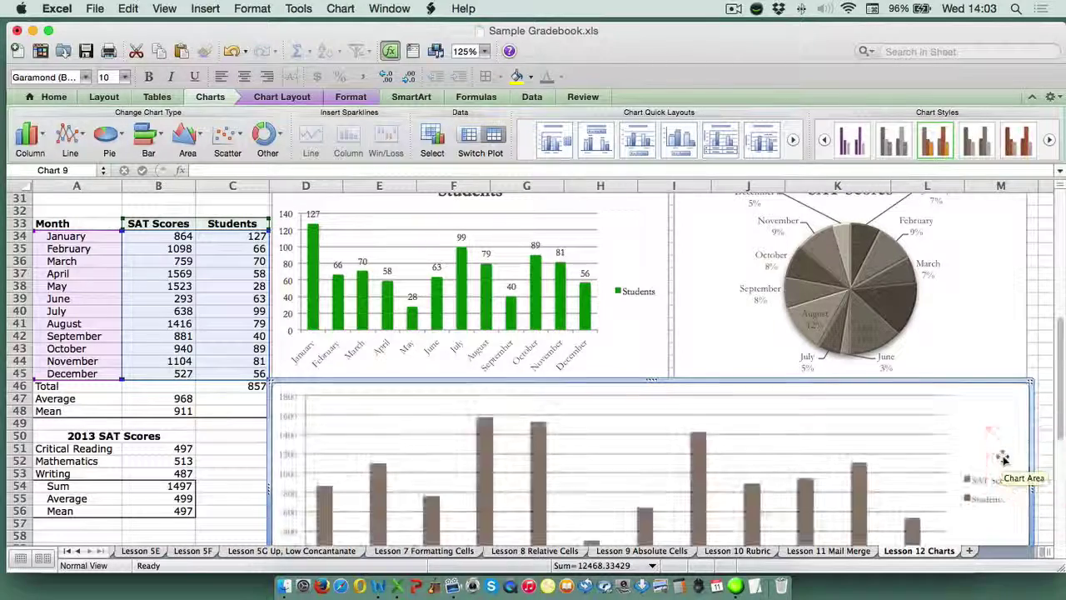
pyautogui.scroll(-3, 1043, 423)
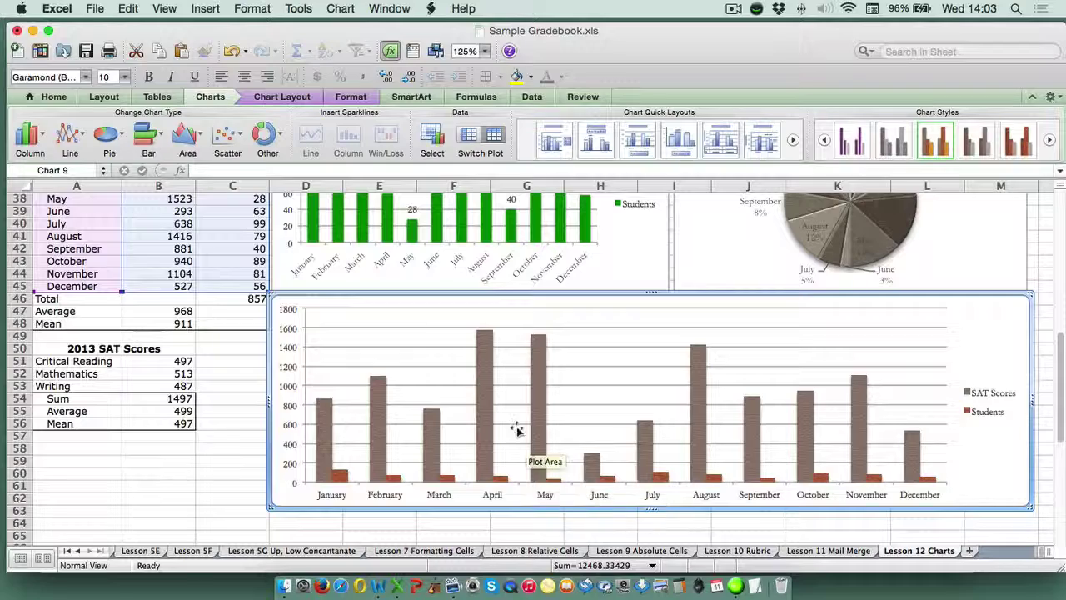
# Step: Format the SAT Scores columns in the new combined chart with a solid orange fill and no line
pyautogui.click(483, 379)
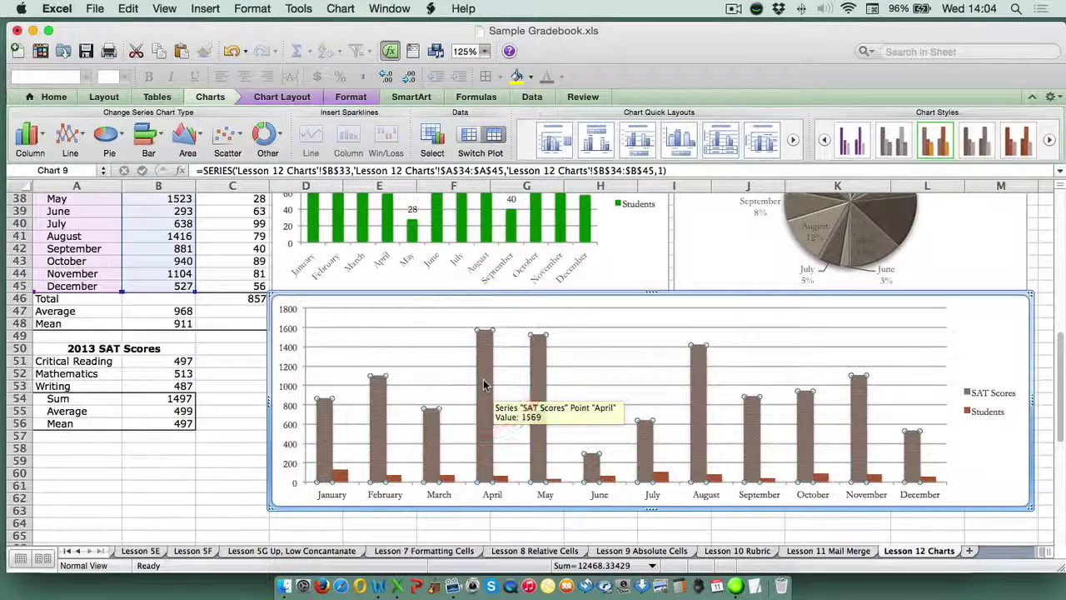
pyautogui.rightClick(483, 382)
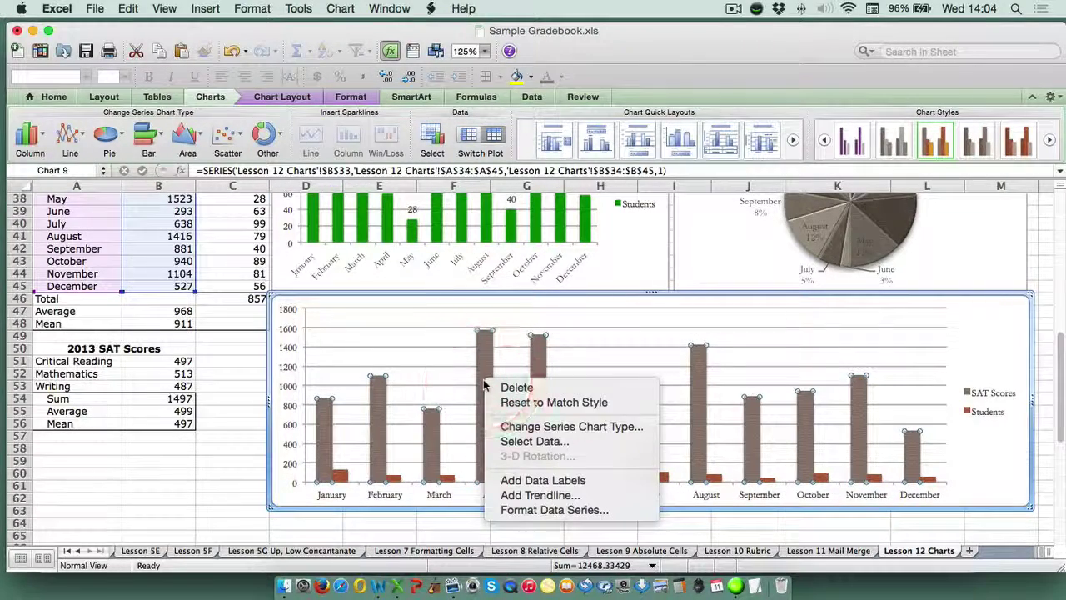
pyautogui.click(528, 511)
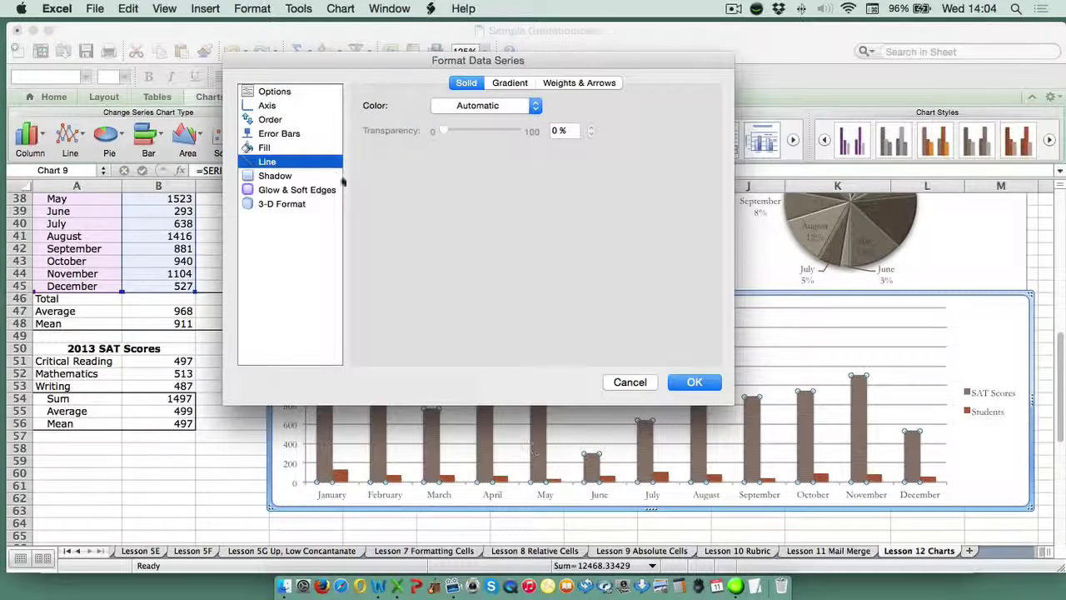
pyautogui.click(263, 147)
pyautogui.click(508, 106)
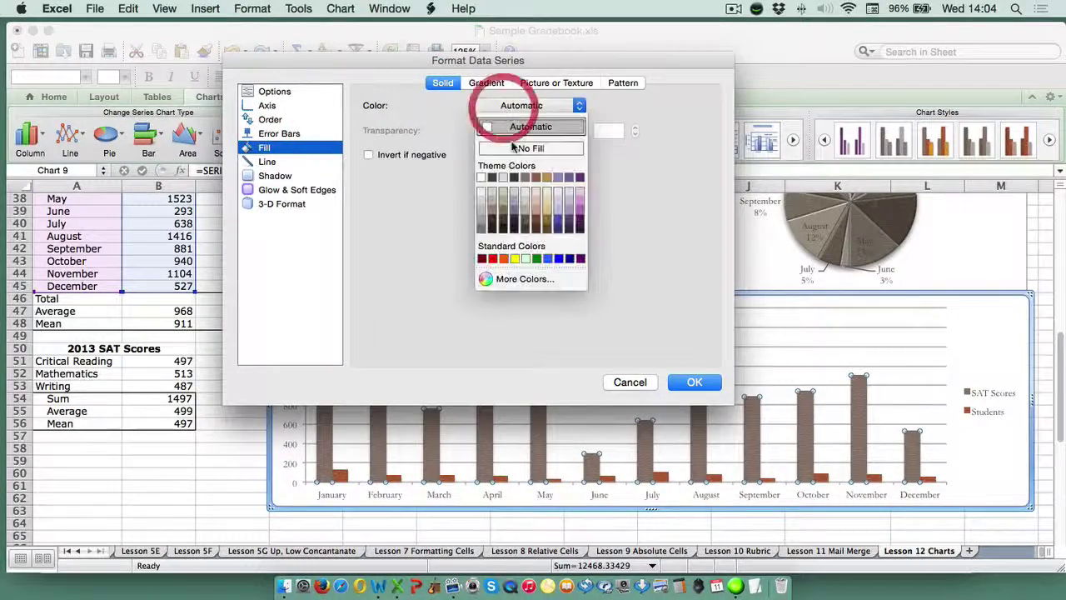
pyautogui.click(503, 259)
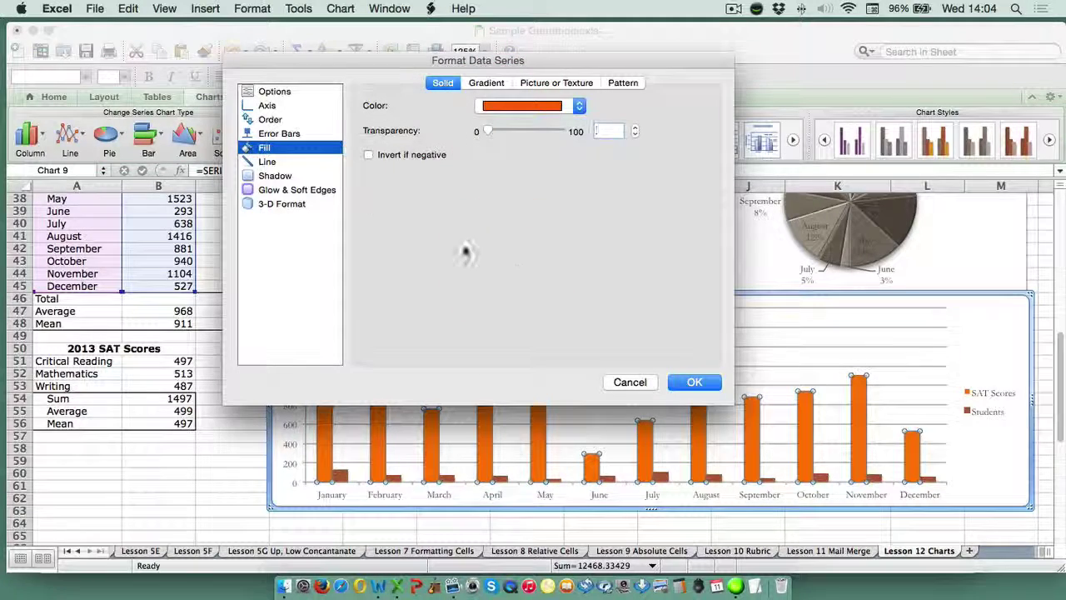
pyautogui.click(266, 162)
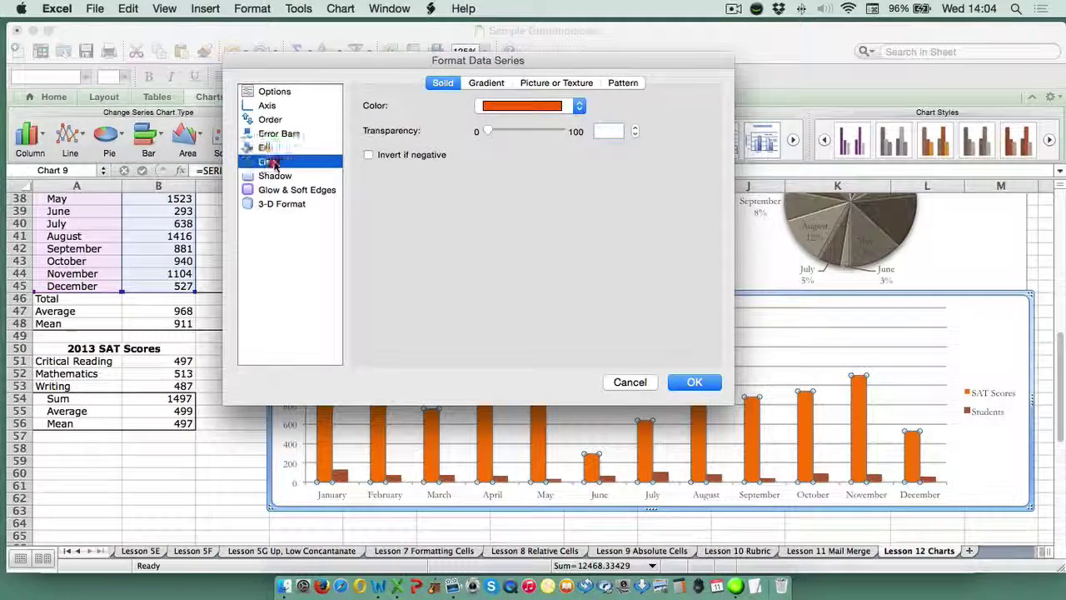
pyautogui.click(488, 109)
pyautogui.click(487, 126)
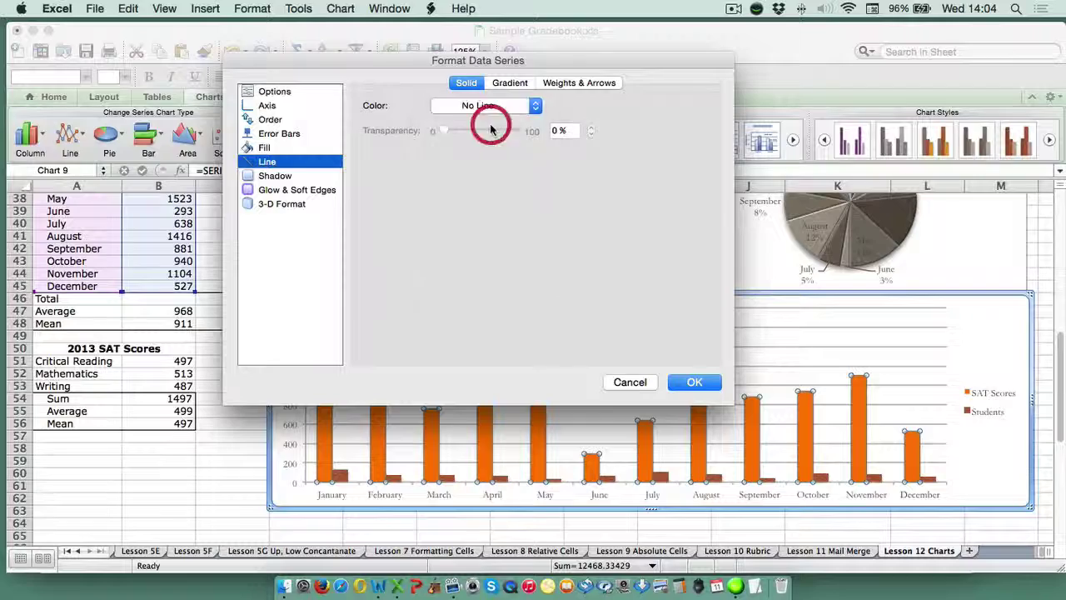
pyautogui.click(691, 382)
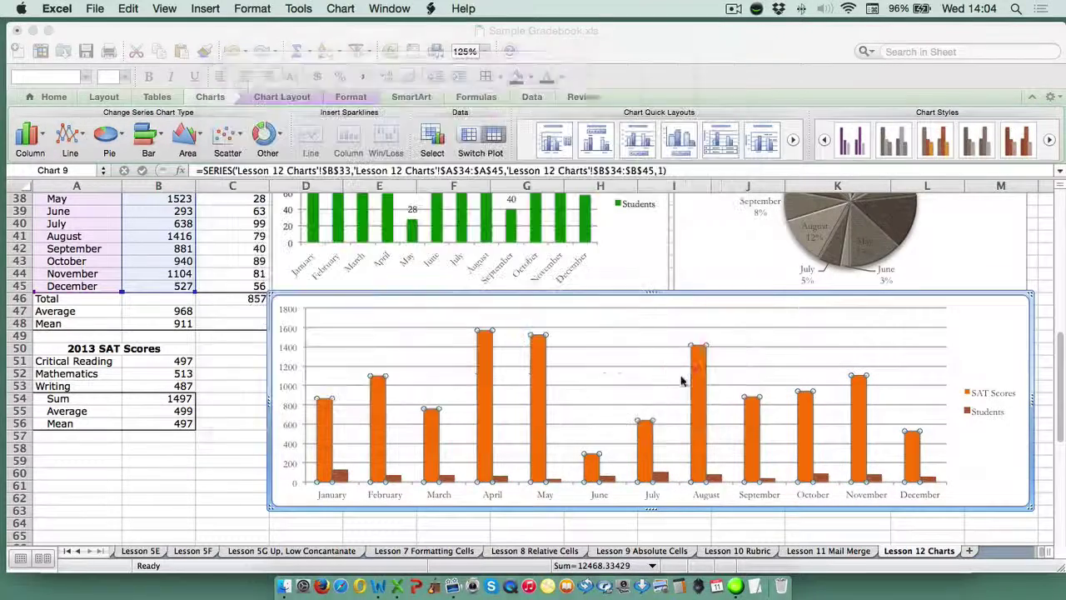
pyautogui.click(1045, 373)
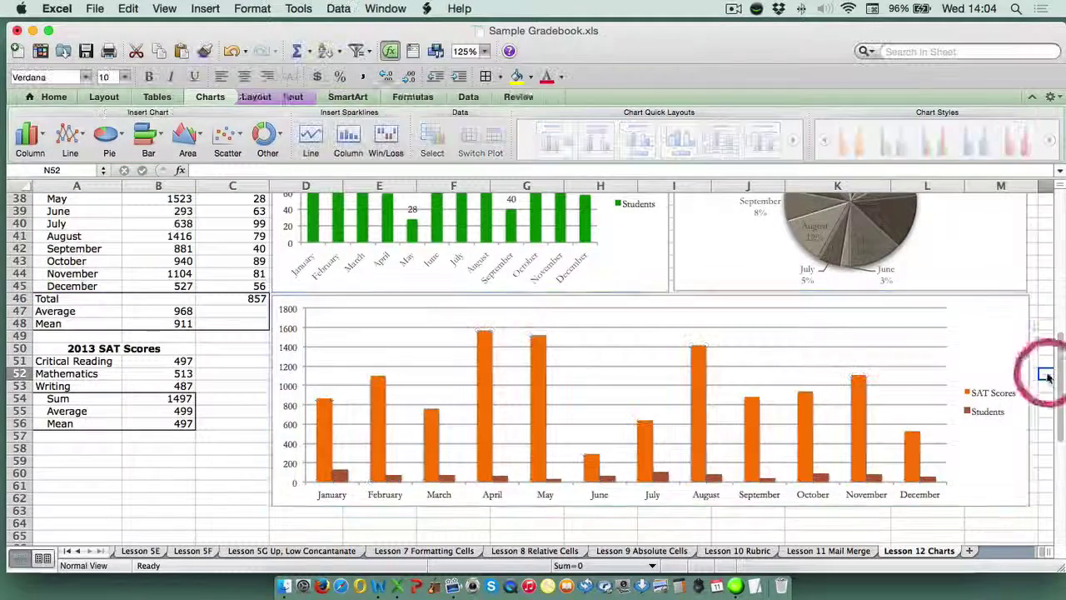
# Step: Plot the Students series of the new combined chart on the secondary axis
pyautogui.click(715, 481)
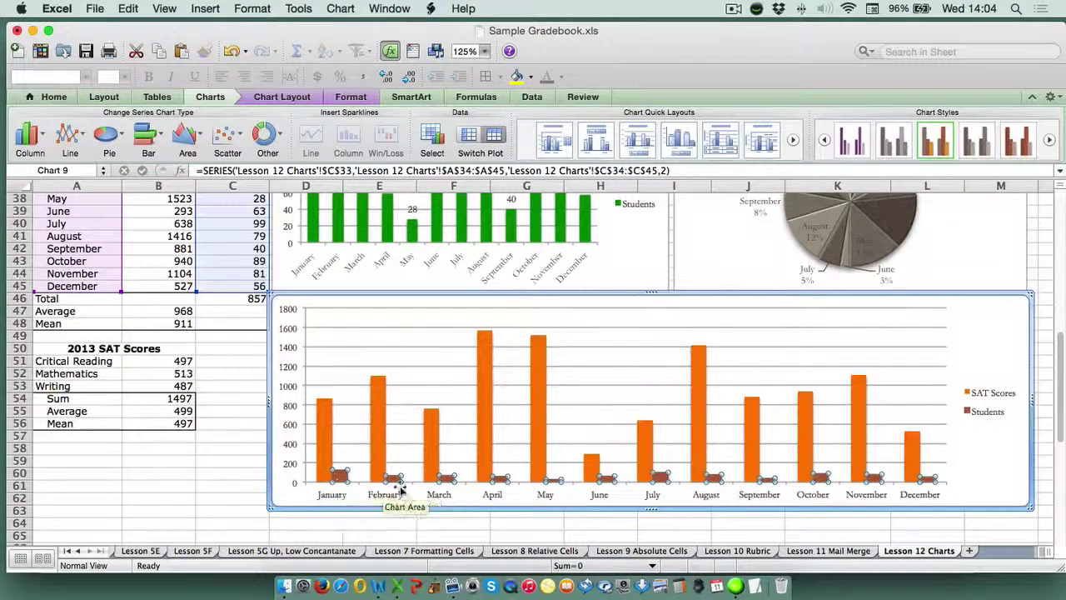
pyautogui.rightClick(339, 482)
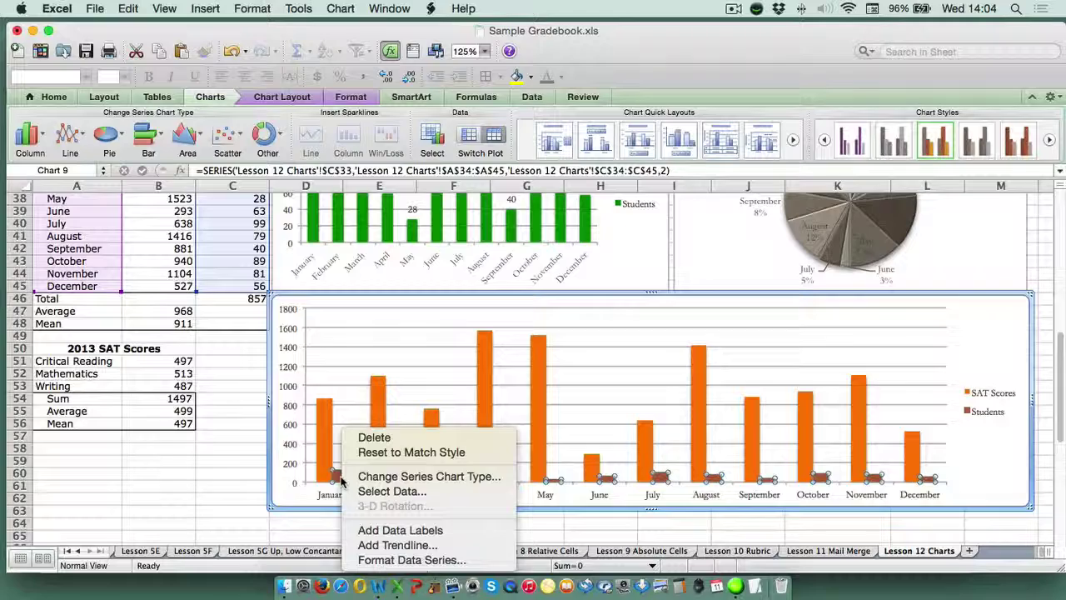
pyautogui.click(382, 561)
pyautogui.click(273, 106)
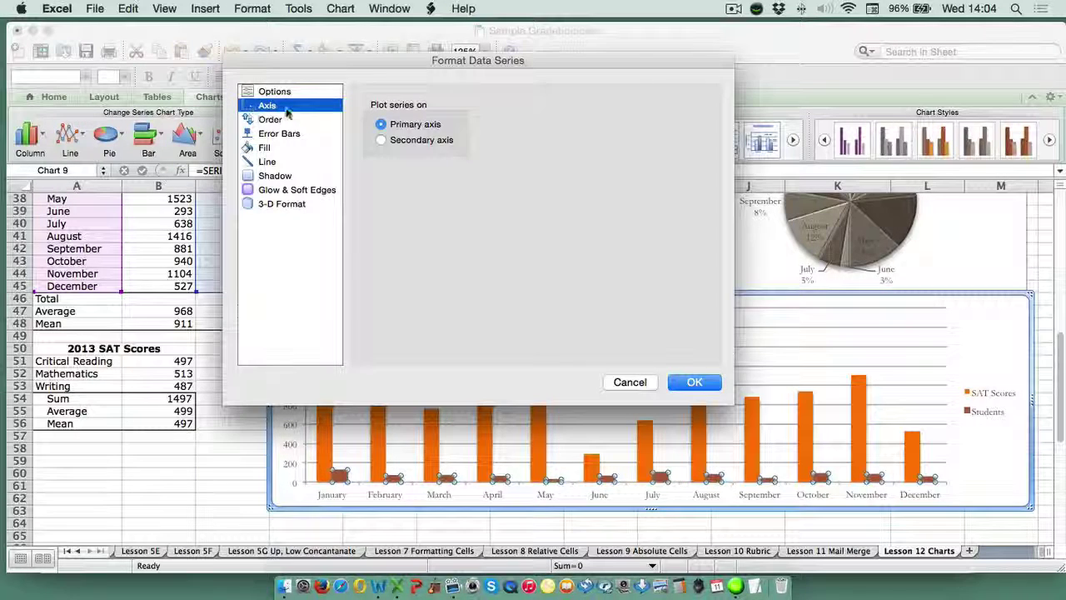
pyautogui.click(382, 141)
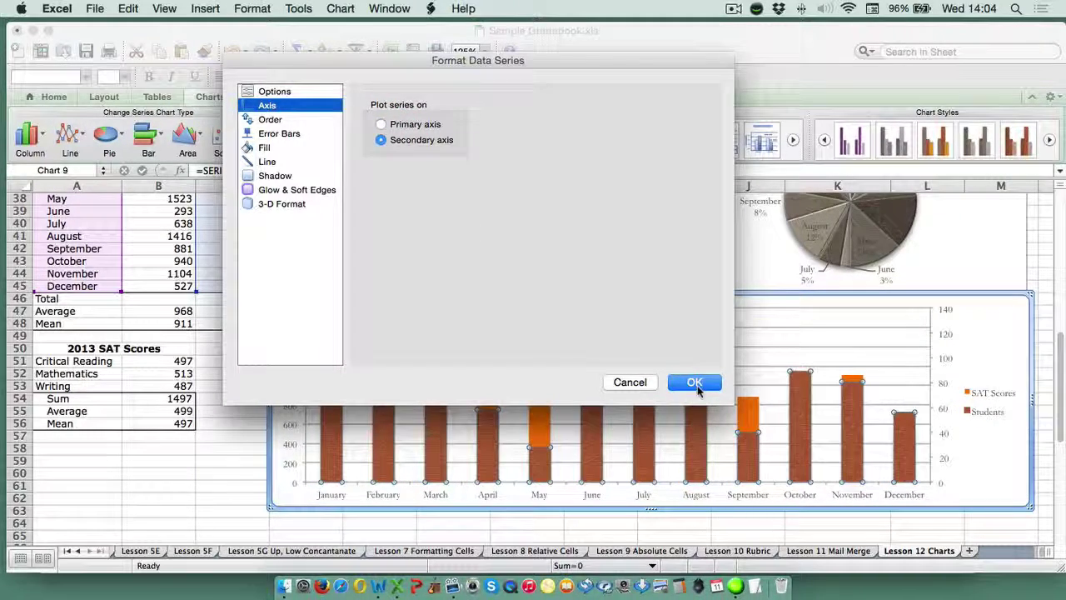
pyautogui.click(695, 385)
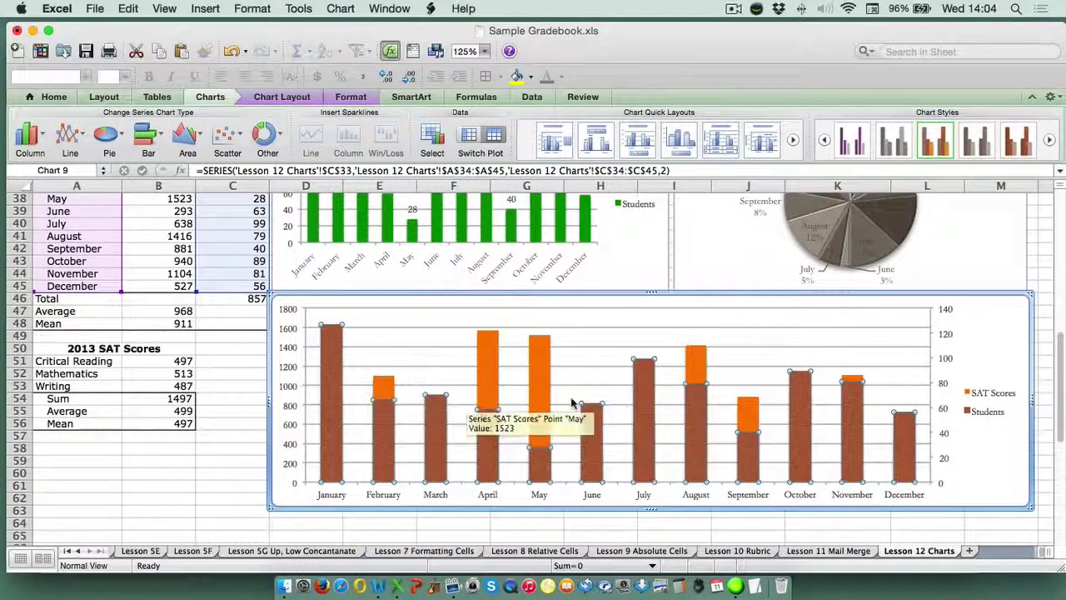
# Step: Set the SAT Scores columns in the new combined chart to No Fill
pyautogui.click(698, 360)
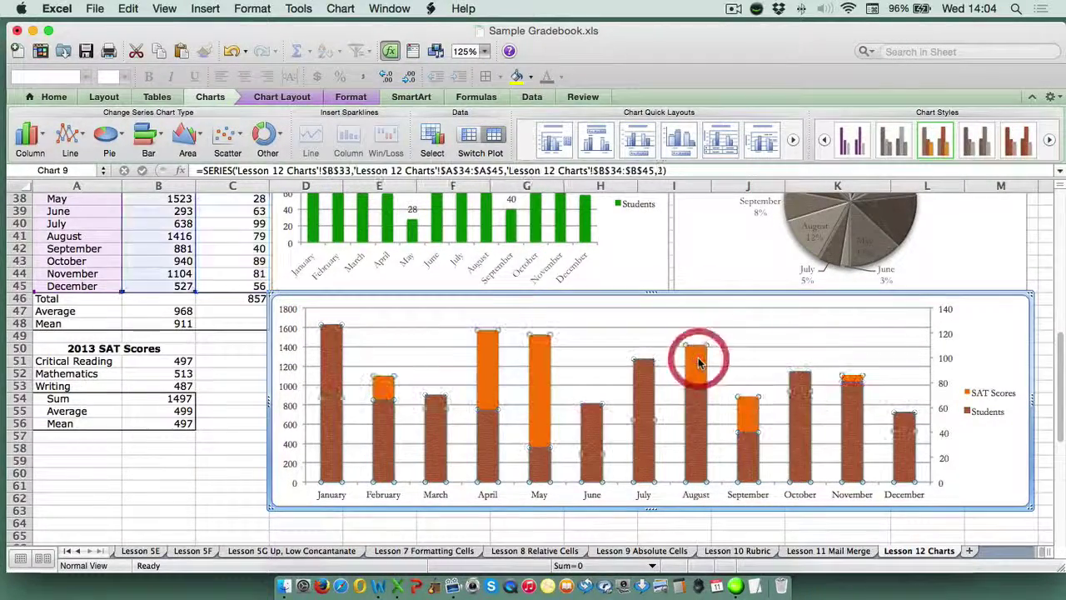
pyautogui.rightClick(700, 364)
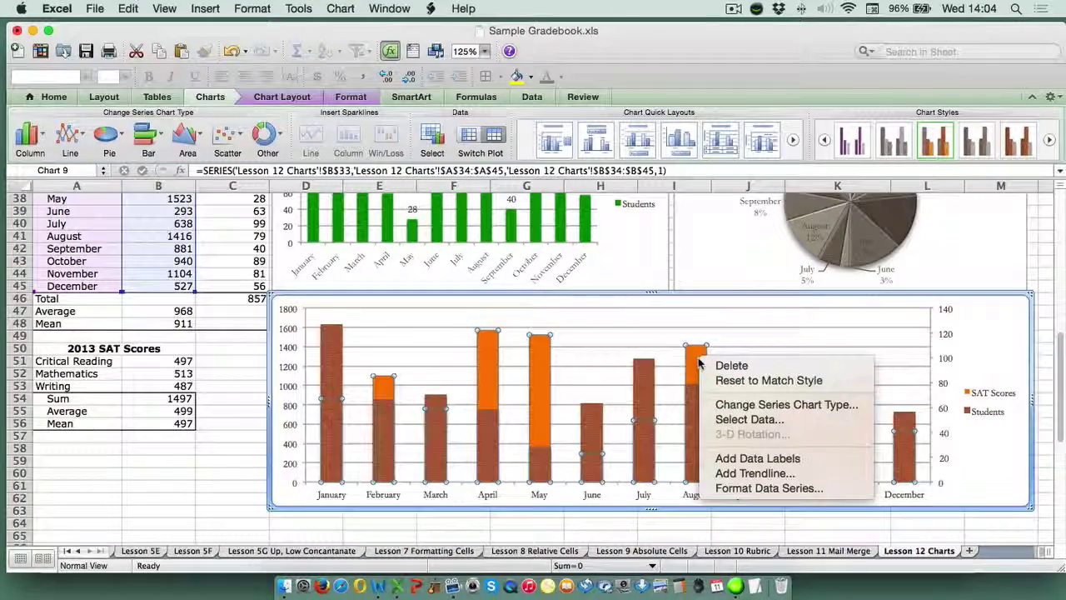
pyautogui.click(753, 488)
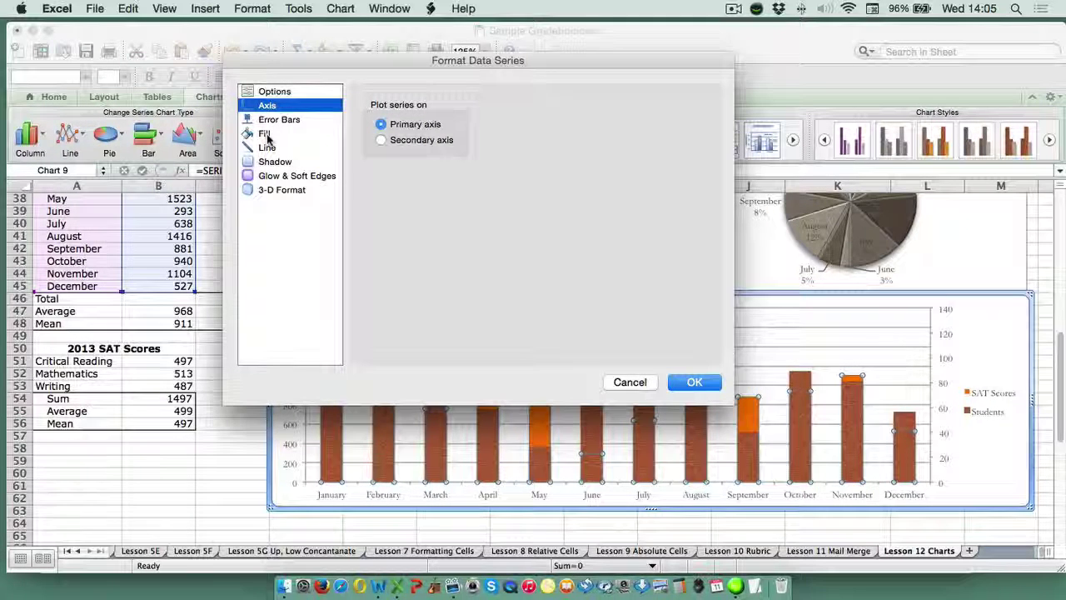
pyautogui.click(265, 135)
pyautogui.click(525, 109)
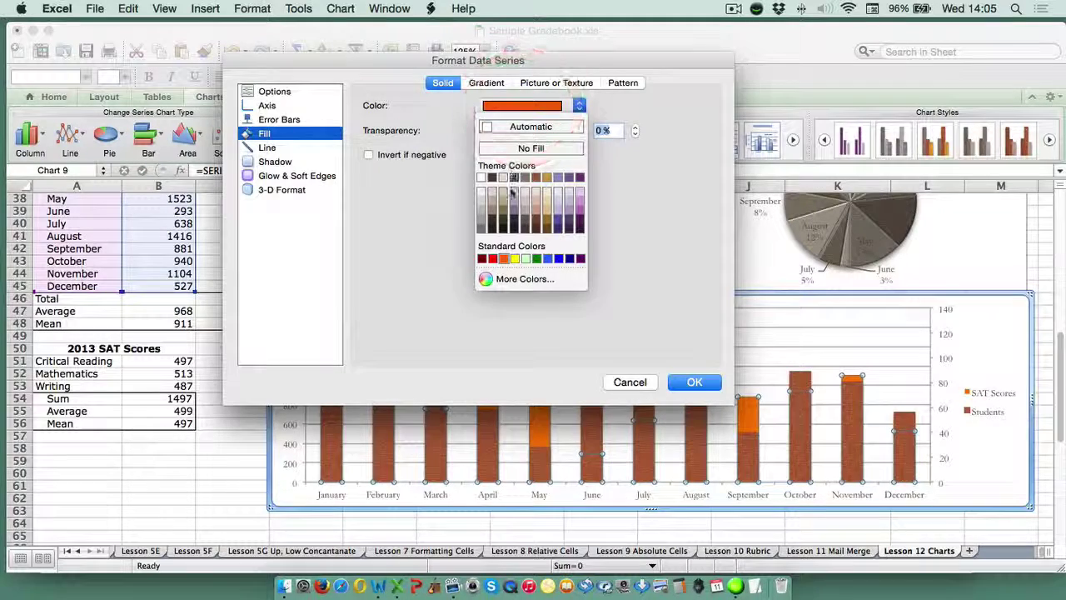
pyautogui.click(528, 147)
# Step: Give the SAT Scores series in the new combined chart a solid black line with a weight of 1 pt
pyautogui.click(268, 147)
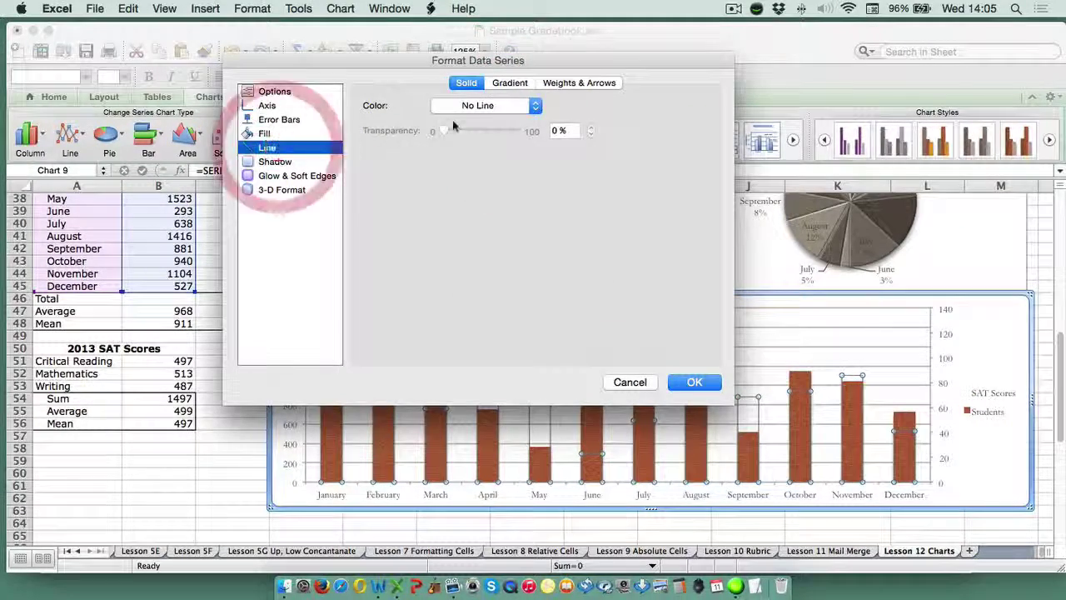
pyautogui.click(476, 106)
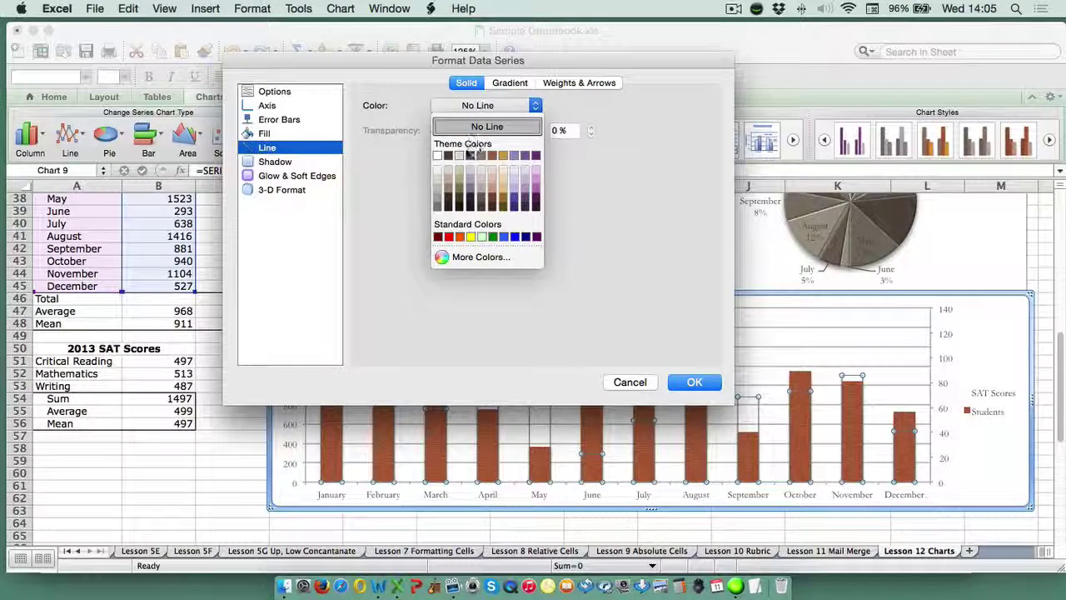
pyautogui.click(447, 207)
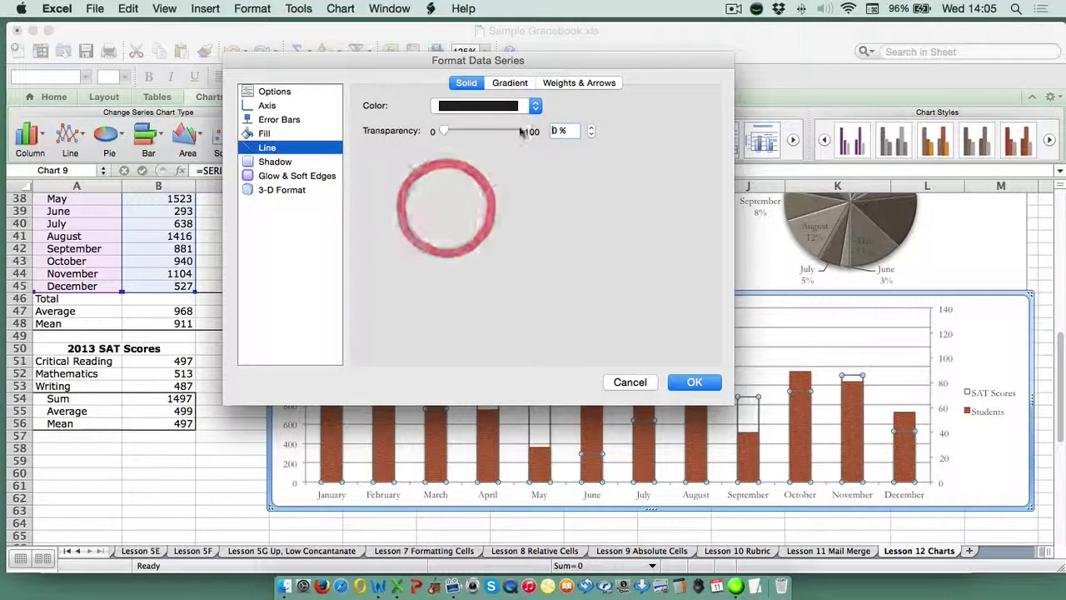
pyautogui.click(558, 83)
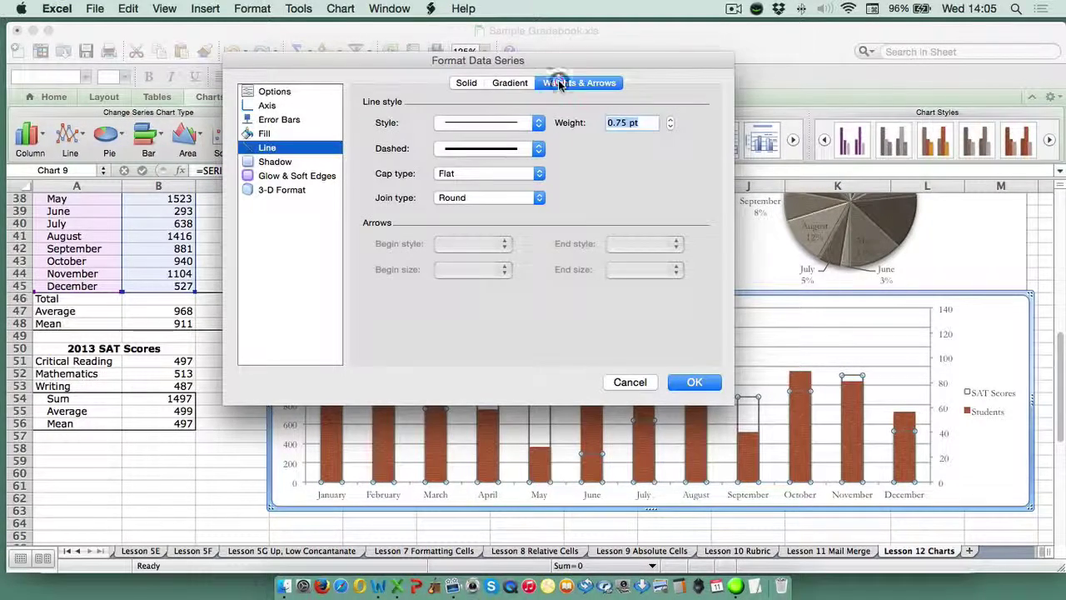
pyautogui.click(538, 123)
pyautogui.click(518, 177)
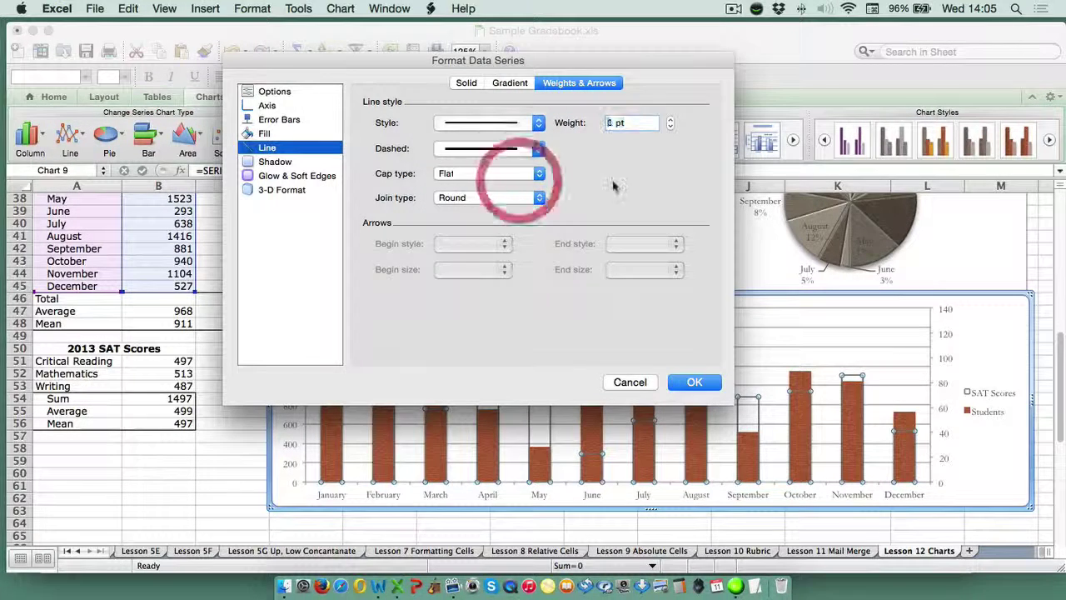
pyautogui.click(689, 382)
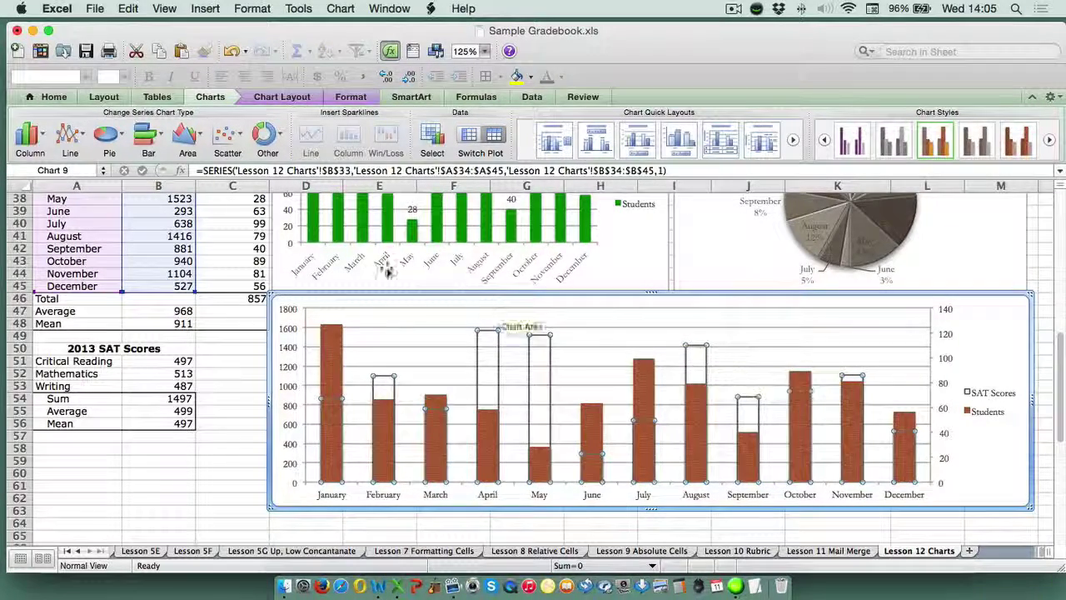
# Step: Change the SAT Scores series in the new combined chart to a plain line and compare it with the original combined chart
pyautogui.click(83, 140)
pyautogui.click(41, 213)
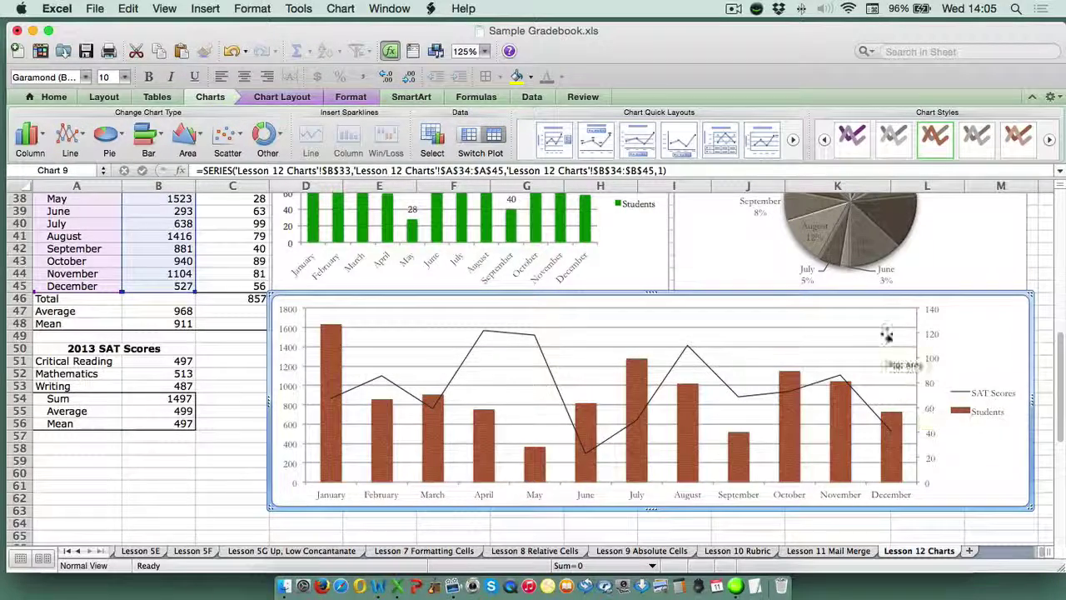
pyautogui.scroll(2, 886, 332)
pyautogui.scroll(10, 886, 331)
pyautogui.scroll(-1, 887, 331)
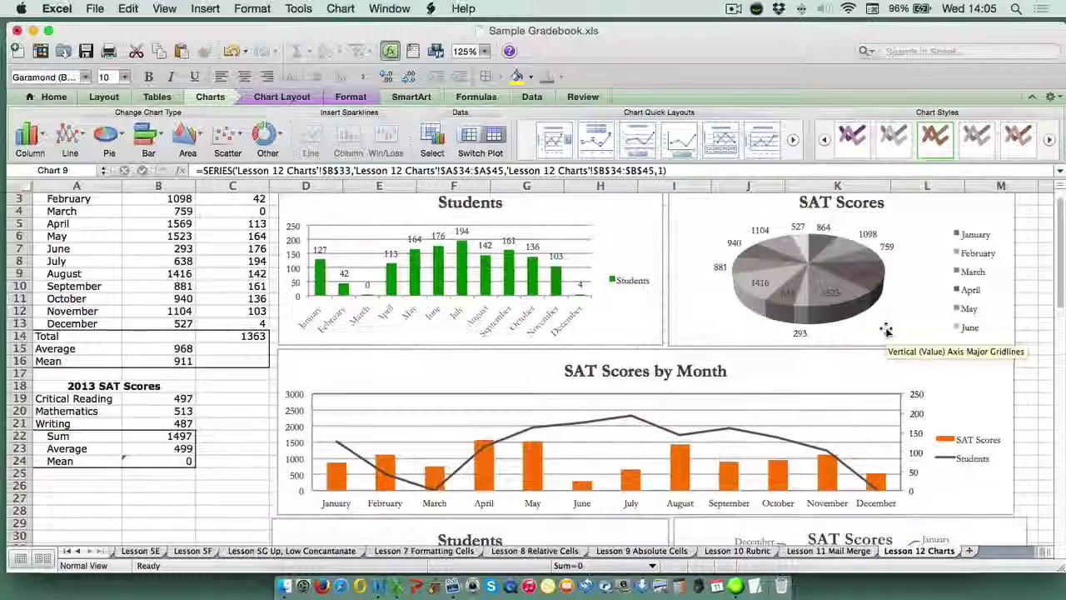
pyautogui.scroll(1, 886, 332)
pyautogui.scroll(-10, 887, 332)
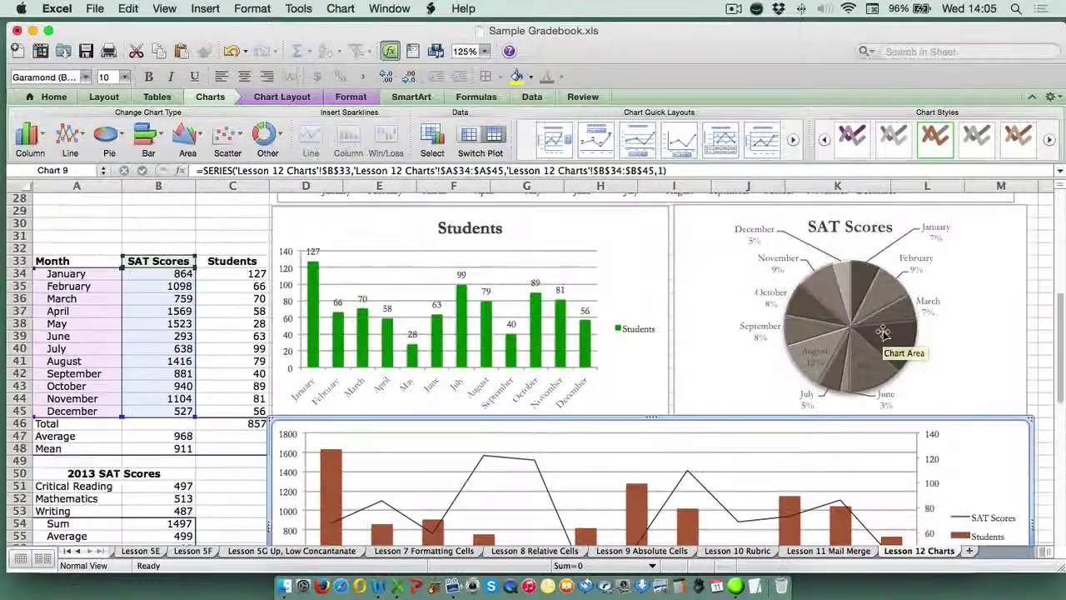
pyautogui.scroll(-2, 883, 333)
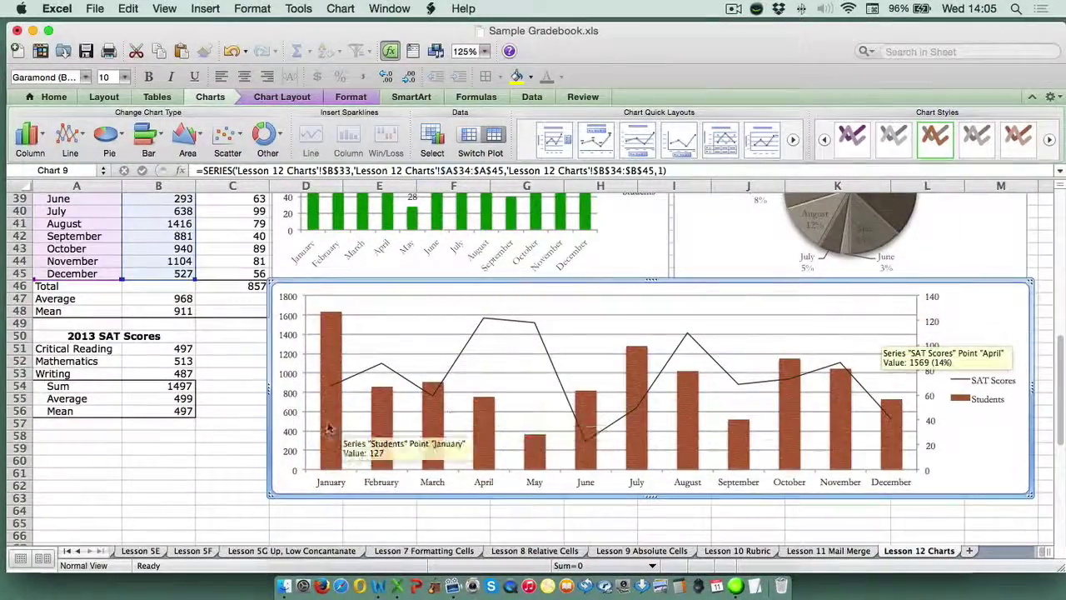
# Step: Fill the Students columns in the new combined chart with solid standard orange
pyautogui.click(328, 427)
pyautogui.rightClick(327, 422)
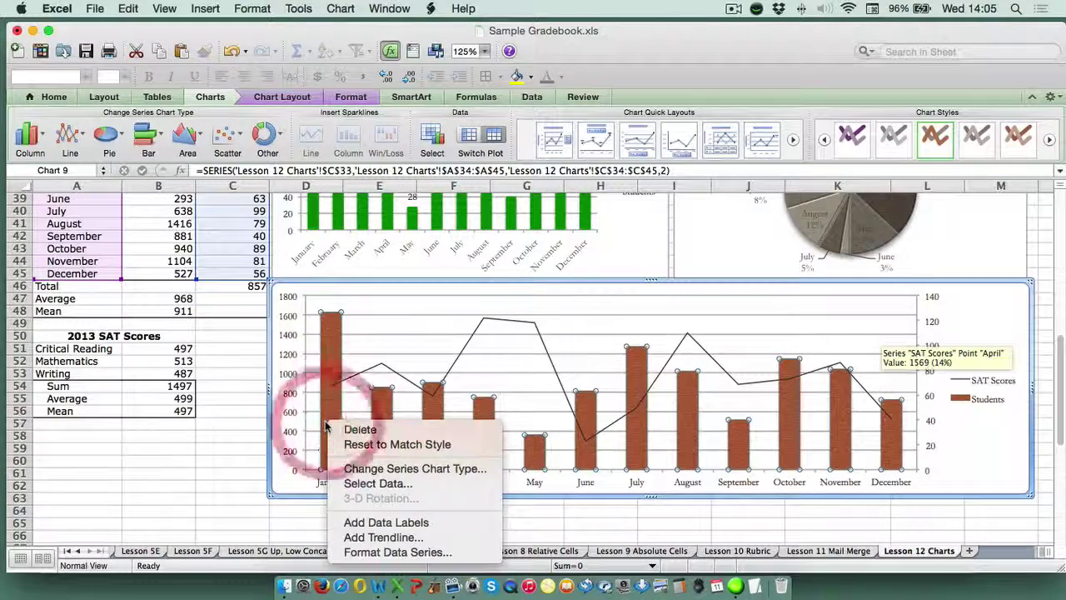
pyautogui.click(366, 553)
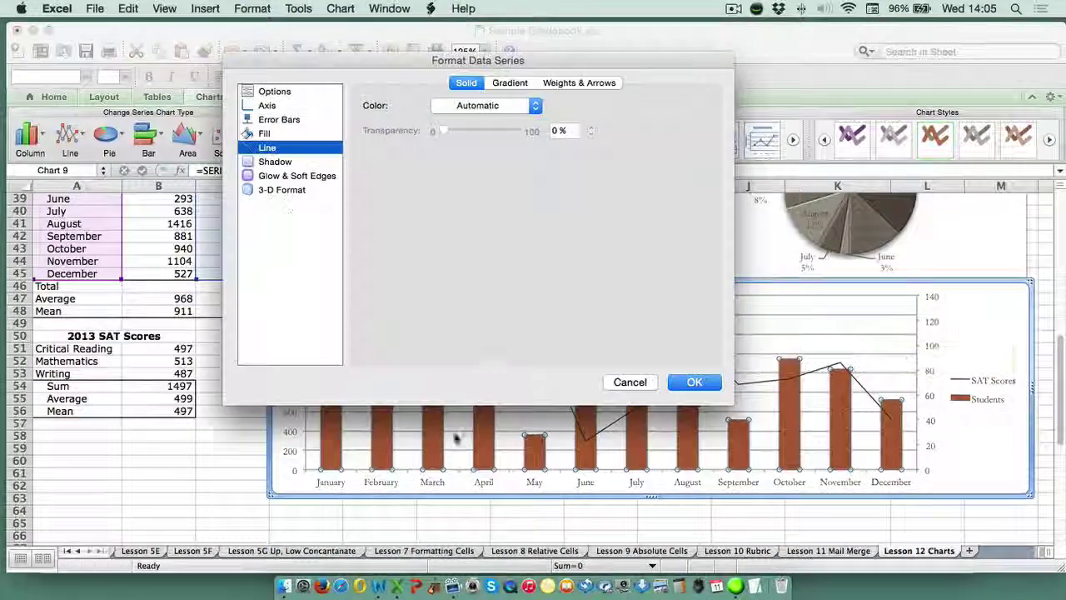
pyautogui.click(260, 135)
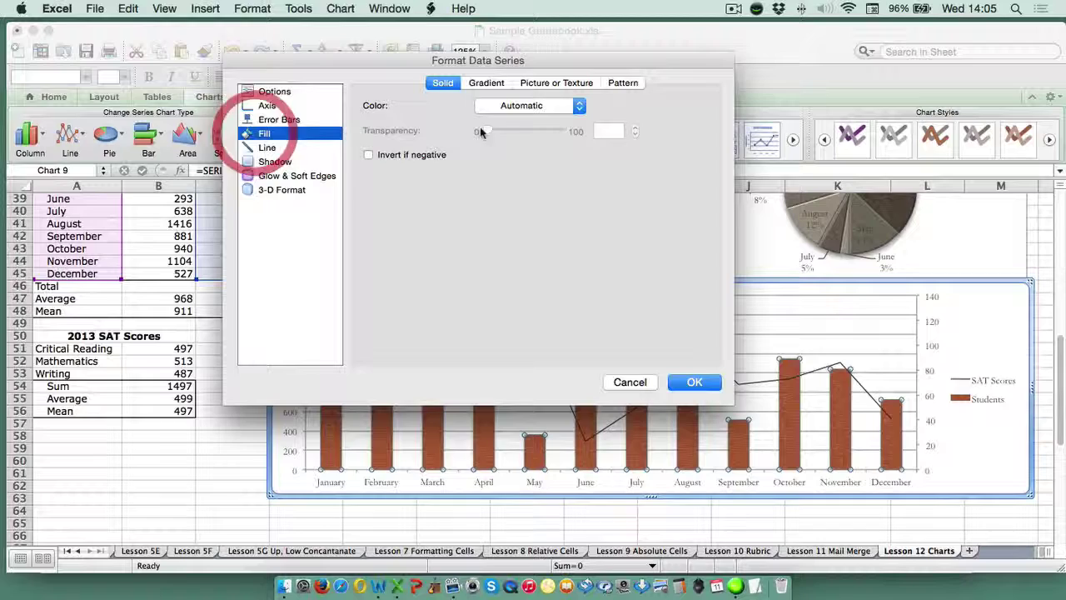
pyautogui.click(524, 105)
pyautogui.click(504, 259)
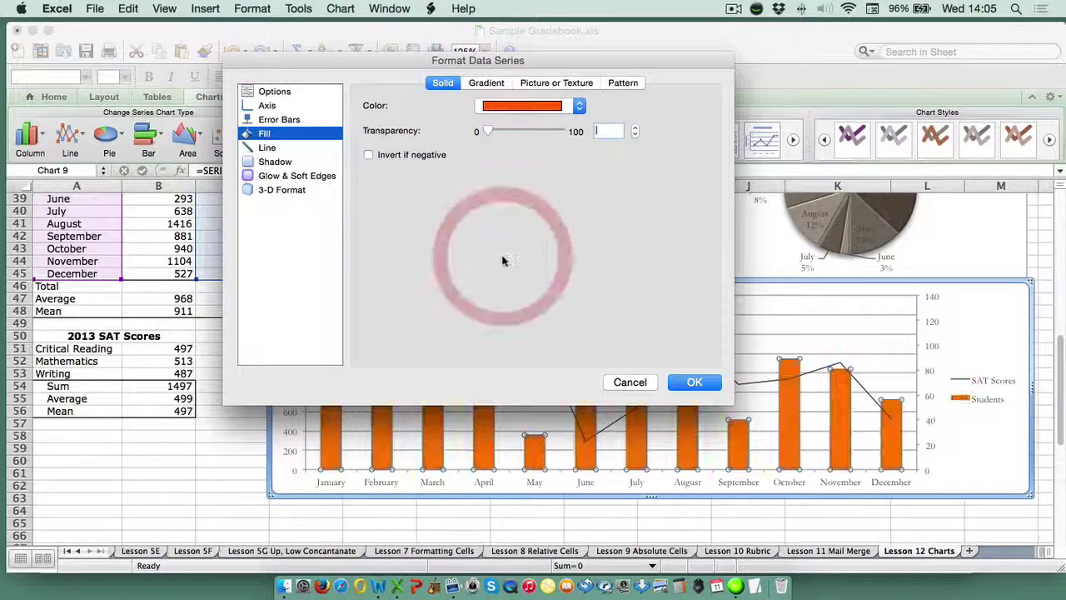
# Step: Set the outline of the Students columns in the new combined chart to standard orange and deselect the chart
pyautogui.click(268, 147)
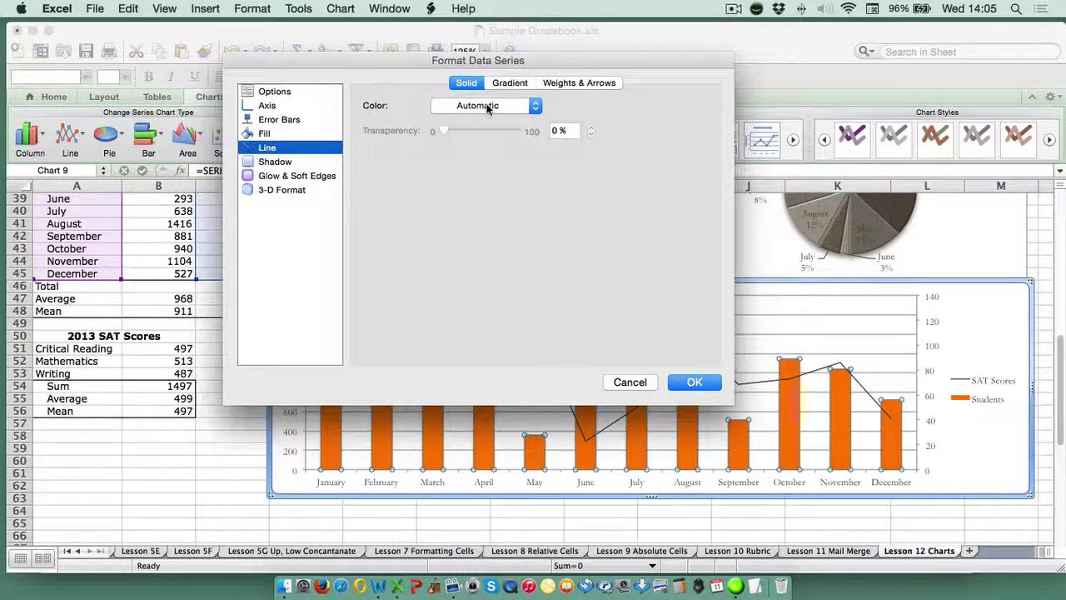
pyautogui.click(492, 106)
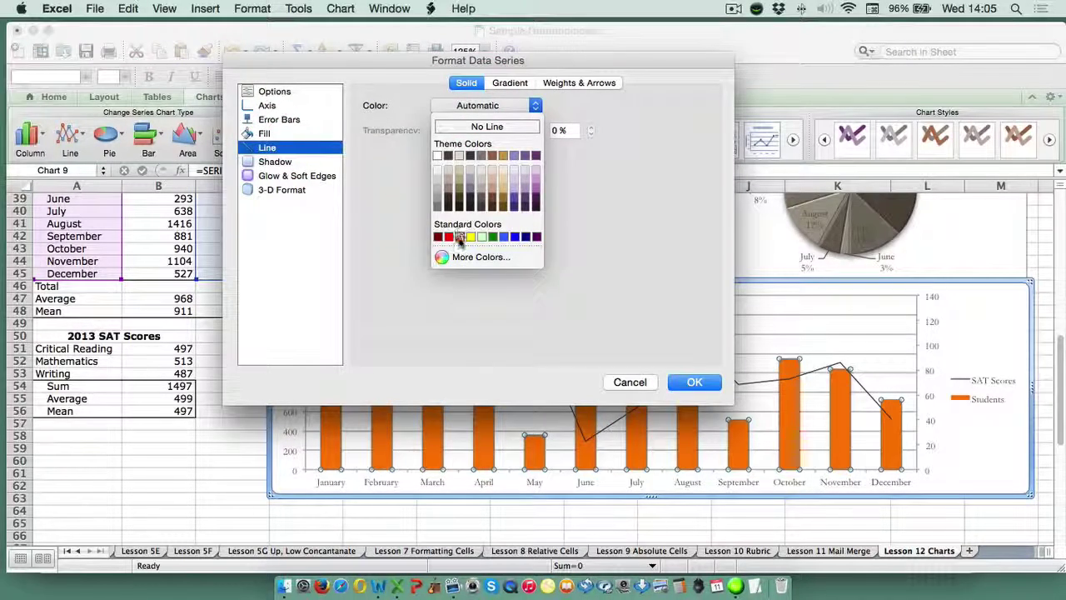
pyautogui.click(460, 237)
pyautogui.click(692, 381)
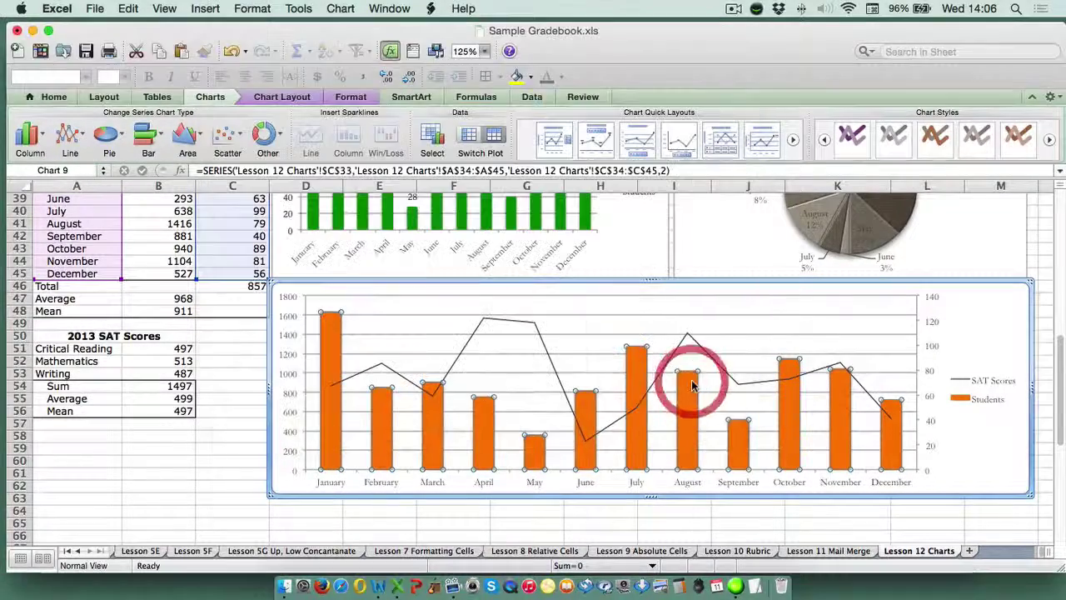
pyautogui.click(923, 520)
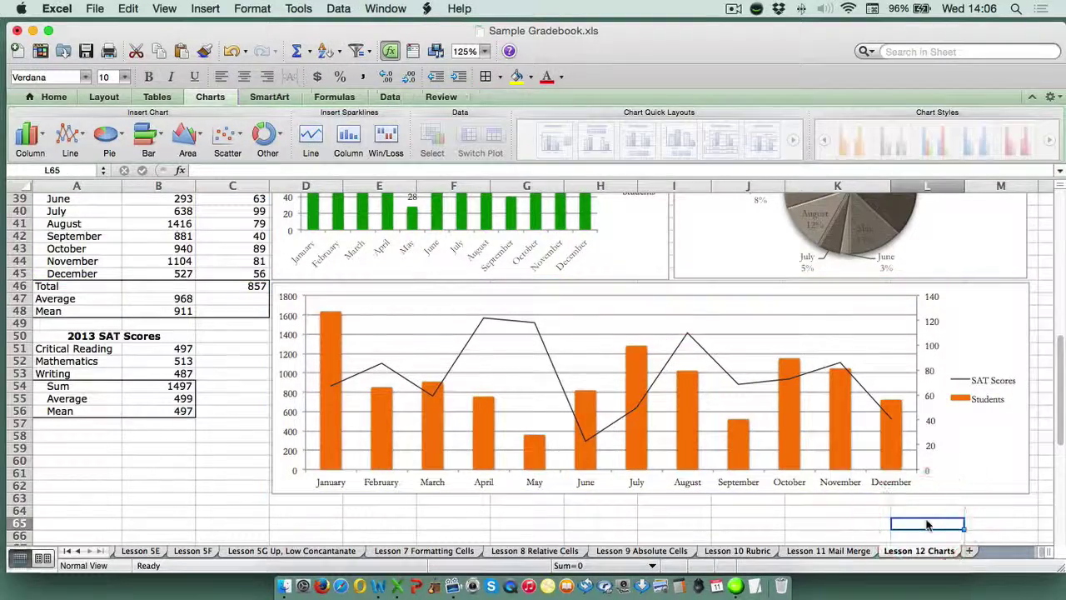
# Step: Recalculate the sheet repeatedly from an empty cell beside the charts to refresh the monthly table values and the charts
pyautogui.scroll(5, 927, 523)
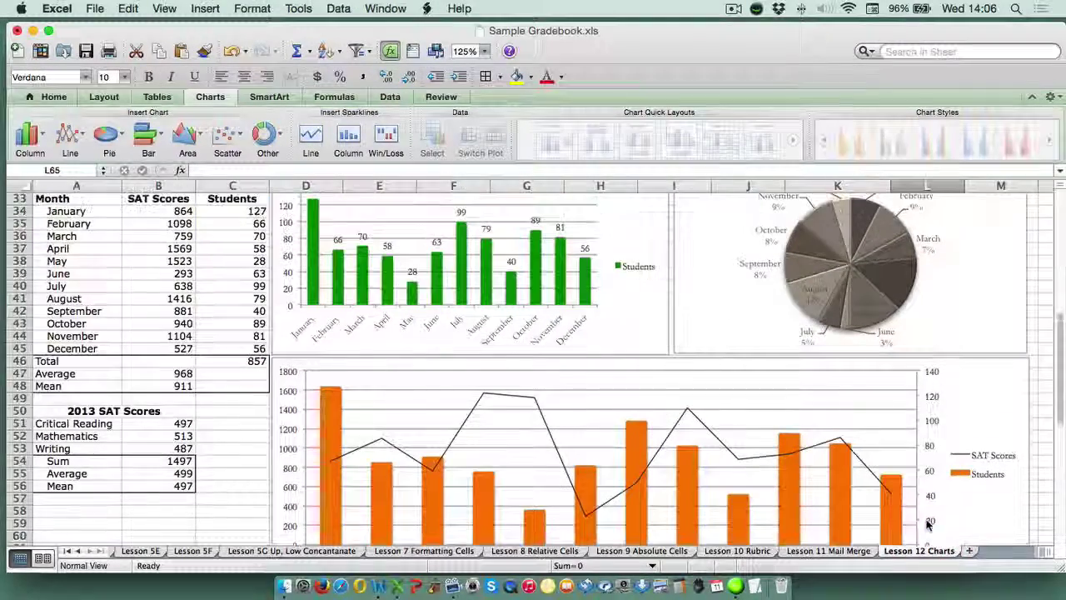
pyautogui.click(1046, 411)
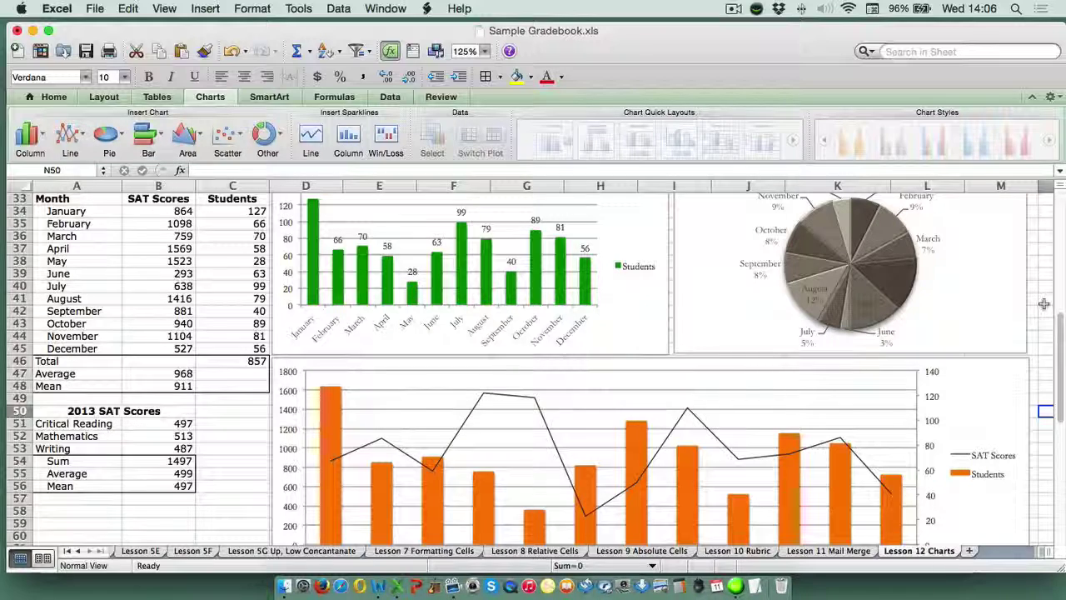
pyautogui.press('F9')
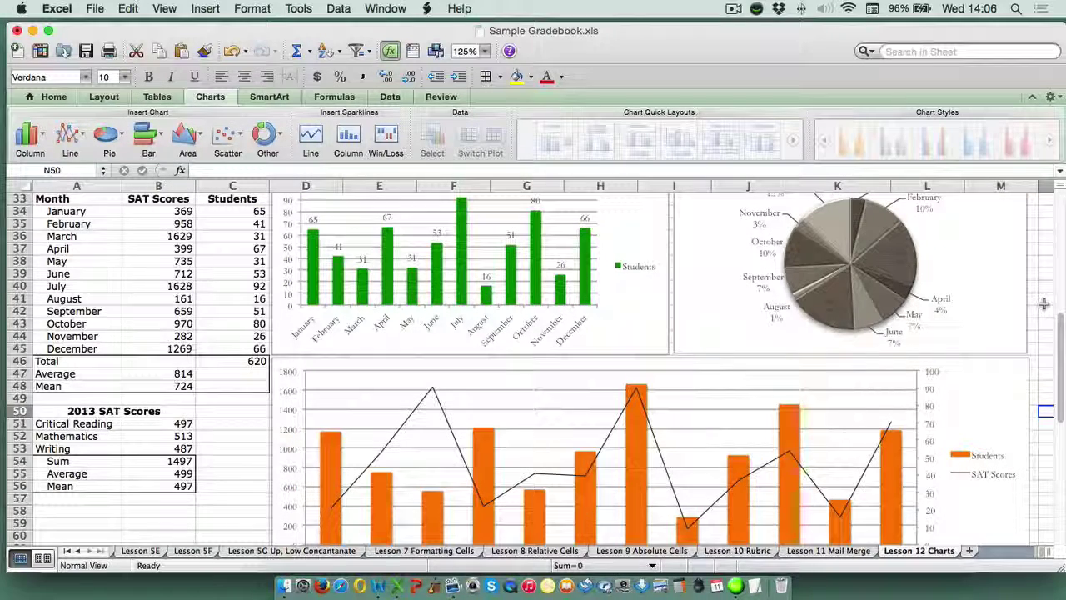
pyautogui.press('F9')
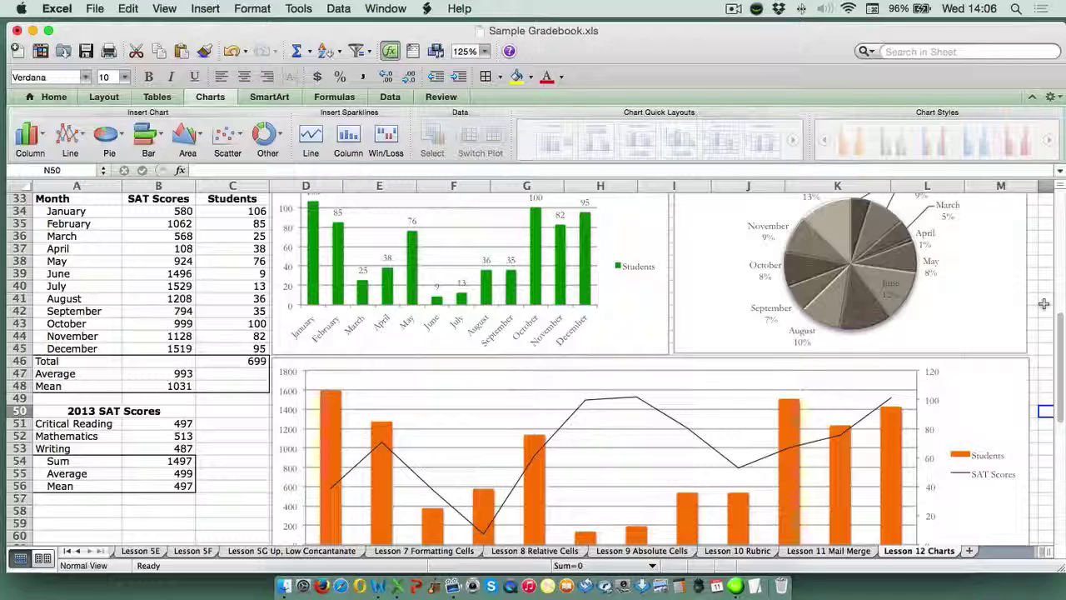
pyautogui.press('F9')
pyautogui.press('F9')
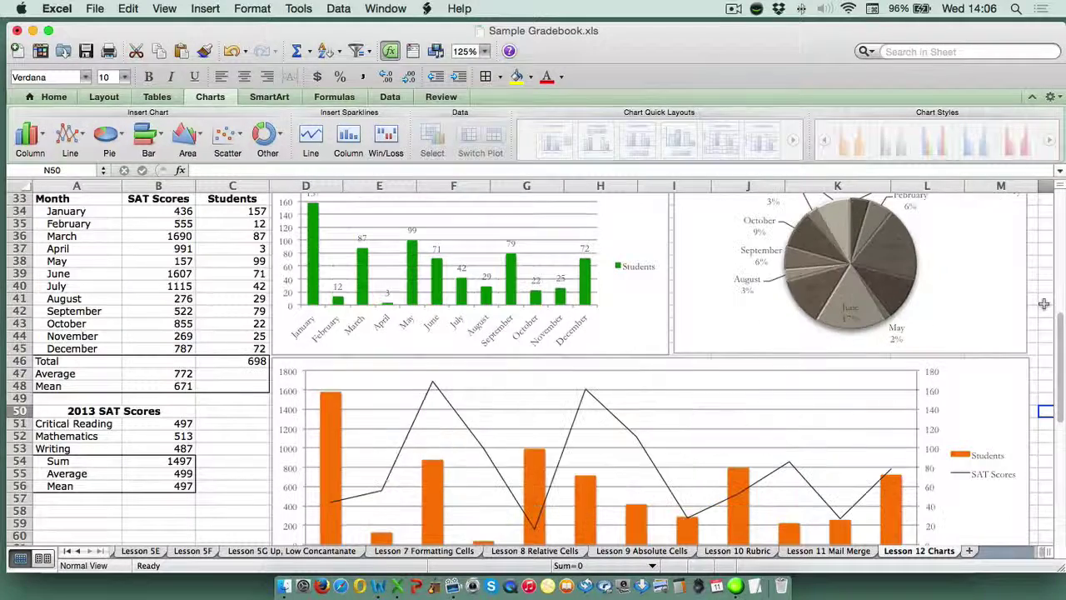
pyautogui.press('F9')
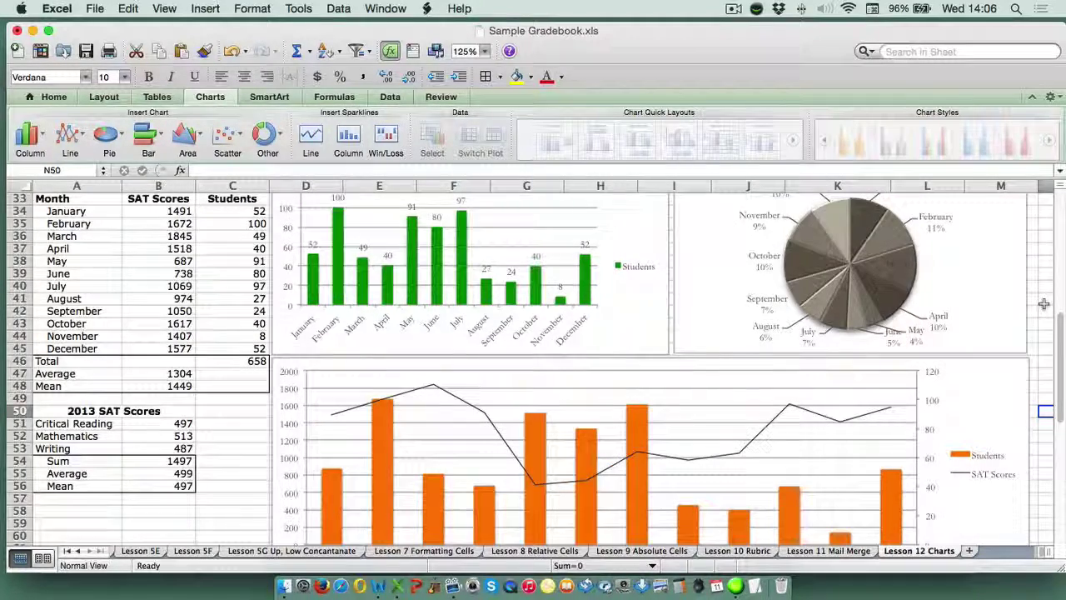
pyautogui.press('F9')
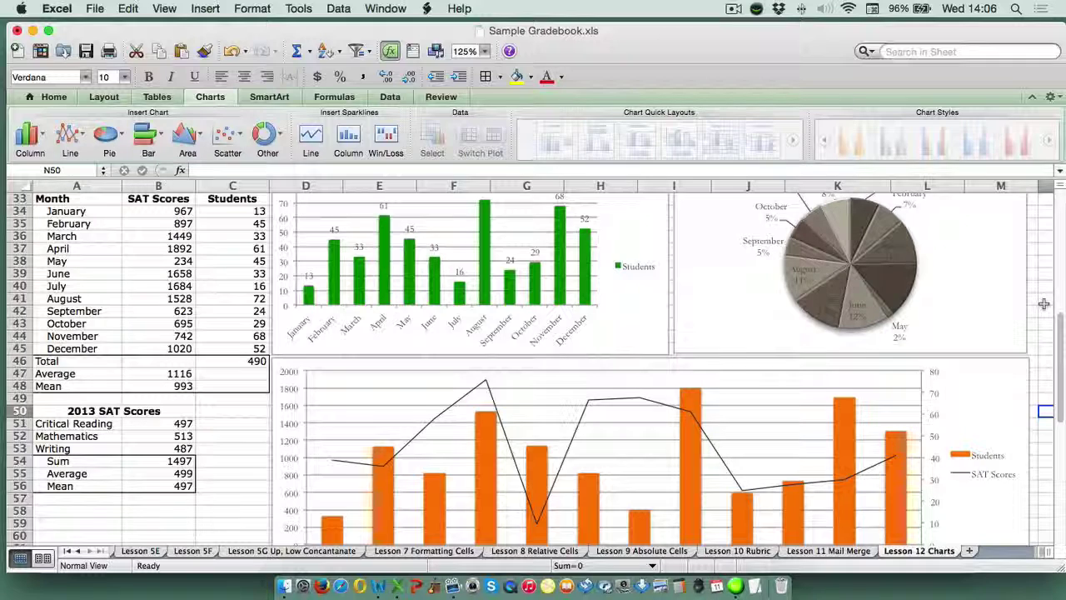
pyautogui.press('F9')
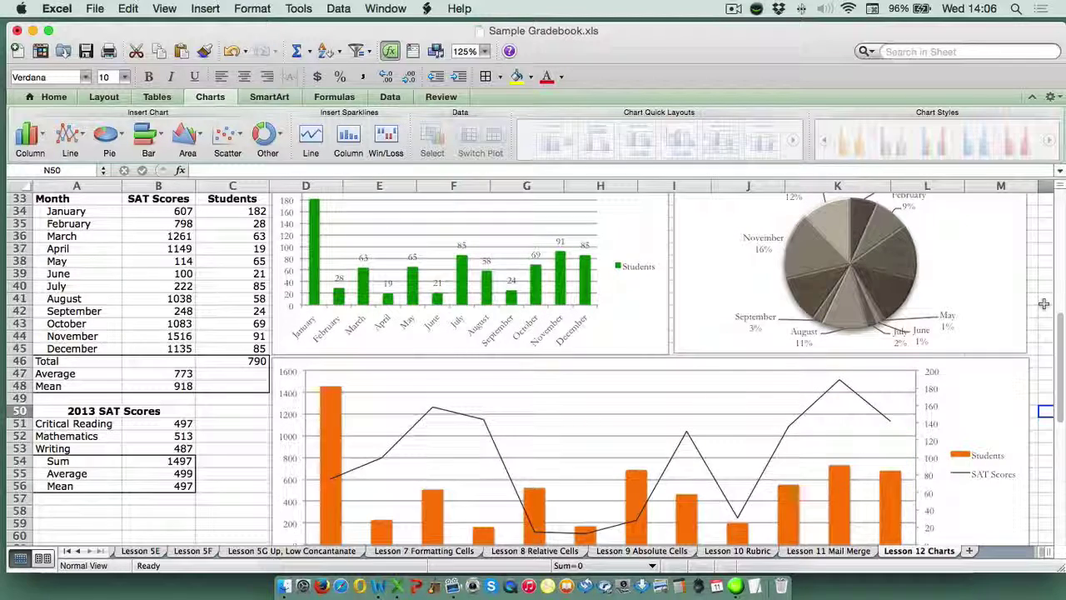
pyautogui.press('F9')
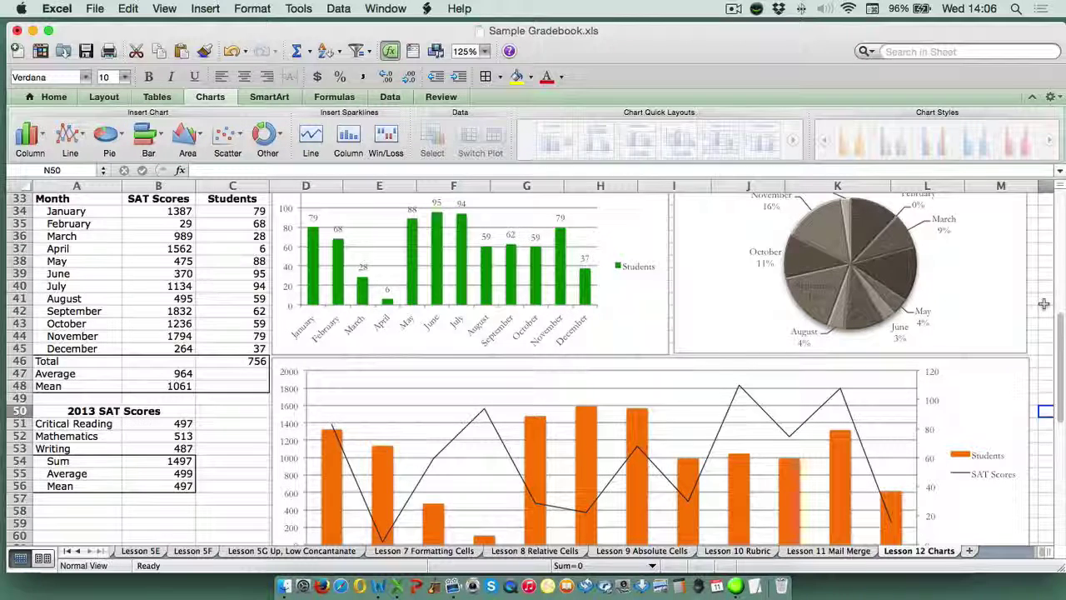
pyautogui.press('F9')
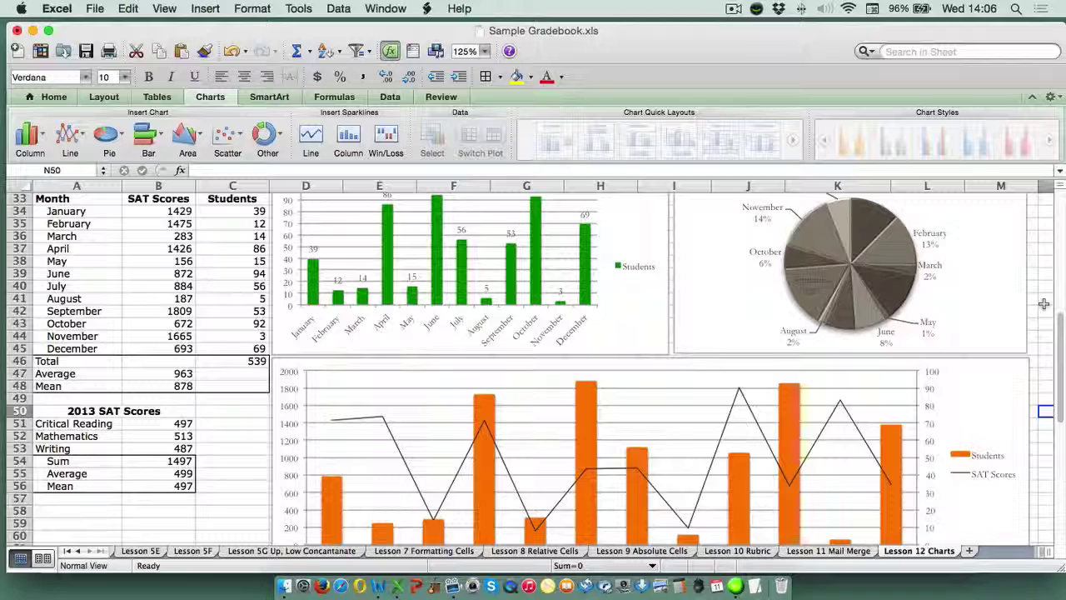
pyautogui.press('F9')
pyautogui.press('F9')
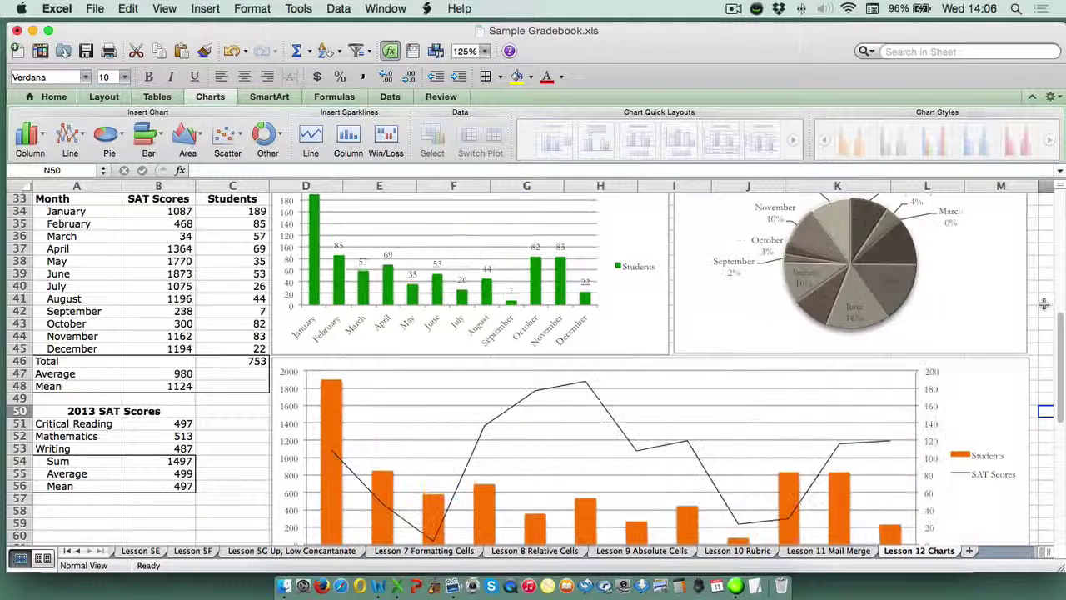
pyautogui.press('F9')
pyautogui.press('F9')
pyautogui.press('F9')
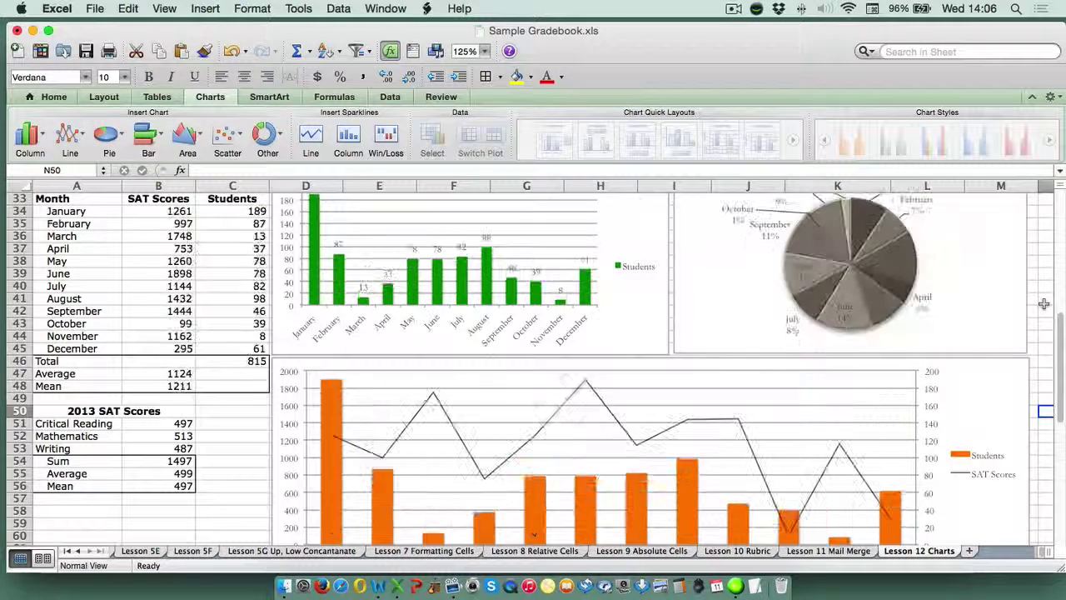
pyautogui.press('F9')
pyautogui.press('F9')
pyautogui.press('F9')
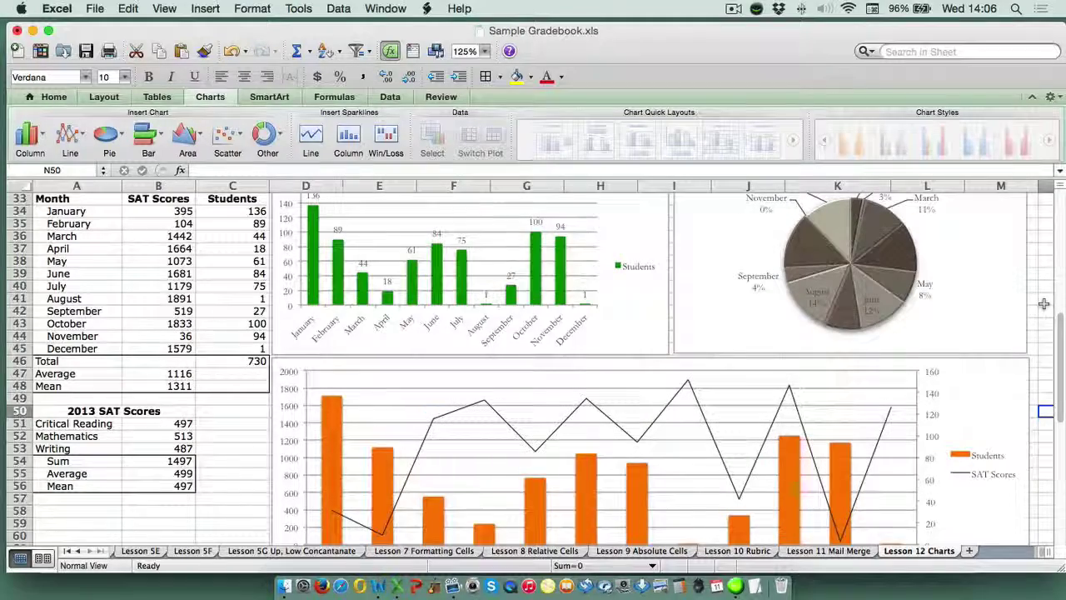
# Step: Copy the whole new combined Students and SAT Scores chart and switch to Microsoft Word
pyautogui.scroll(-5, 1041, 334)
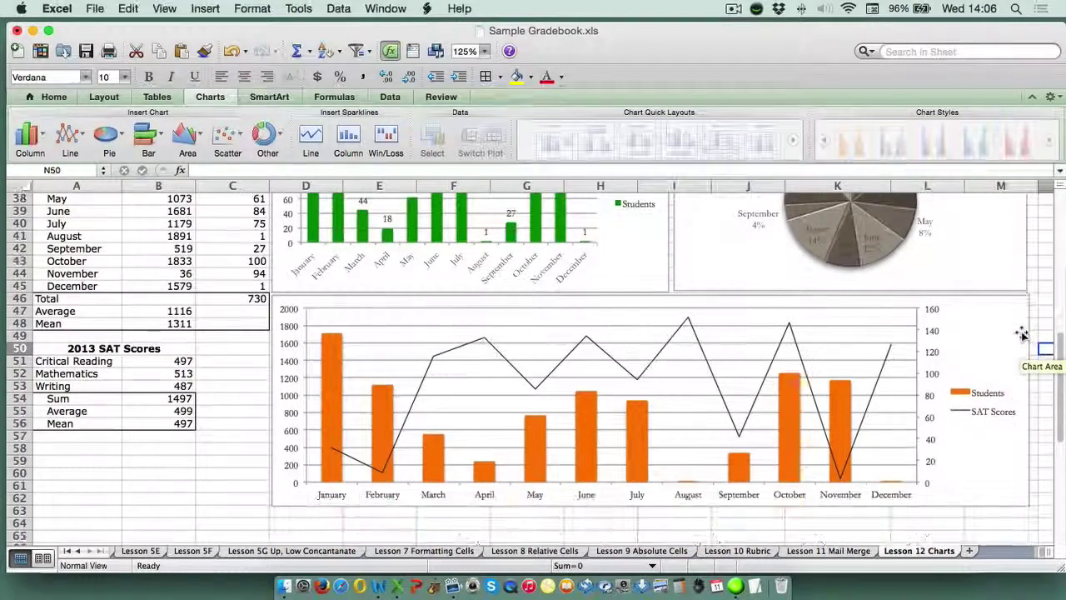
pyautogui.click(1002, 331)
pyautogui.rightClick(1004, 329)
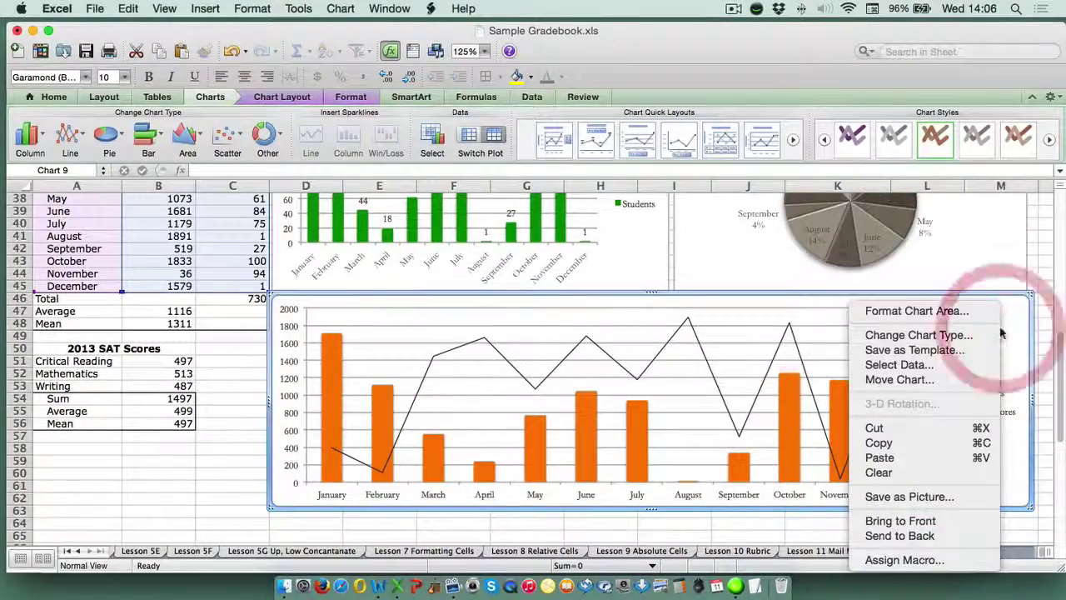
pyautogui.click(922, 447)
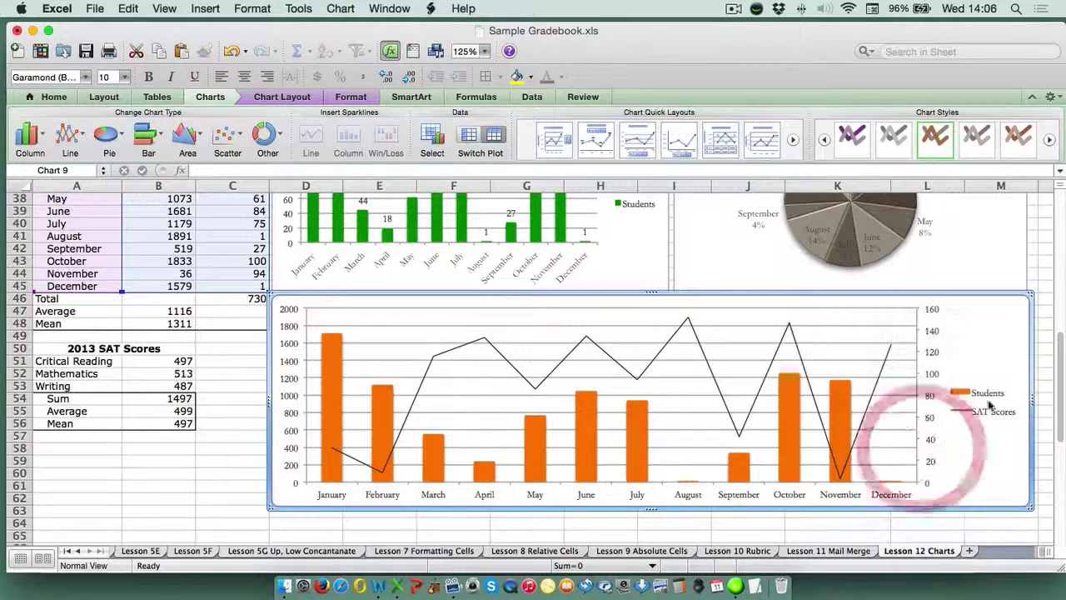
pyautogui.click(379, 587)
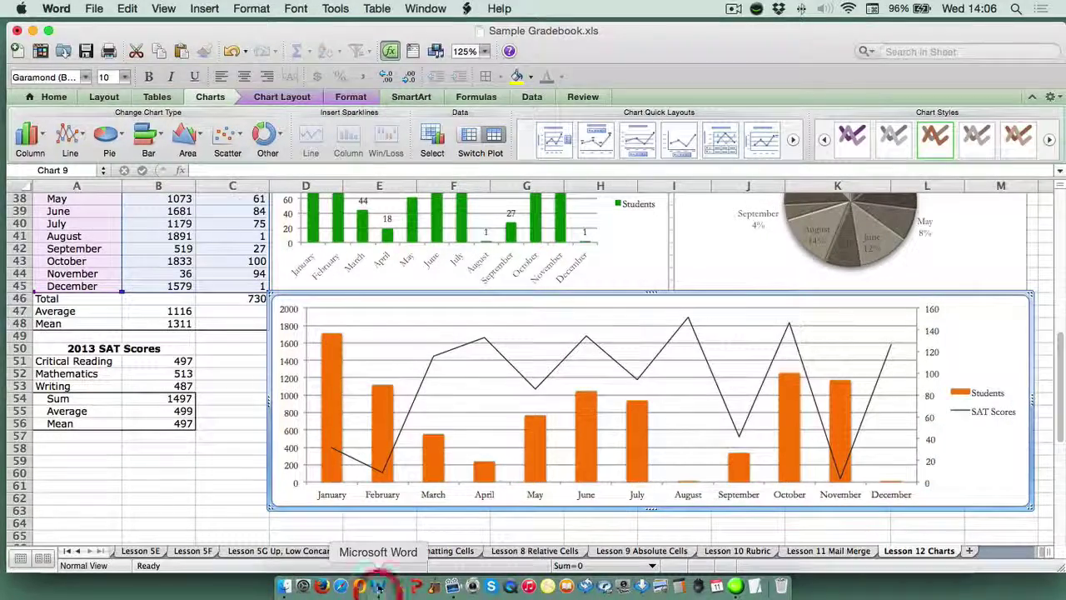
# Step: Paste the copied combined Students and SAT Scores chart into the blank Word document, and switch back to Excel
pyautogui.rightClick(272, 284)
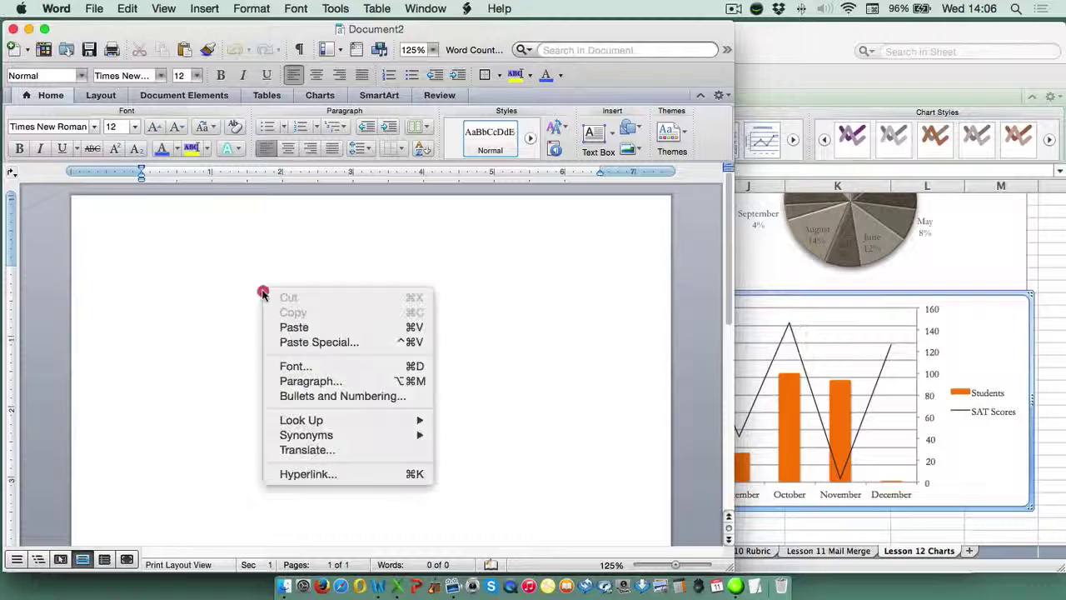
pyautogui.click(293, 327)
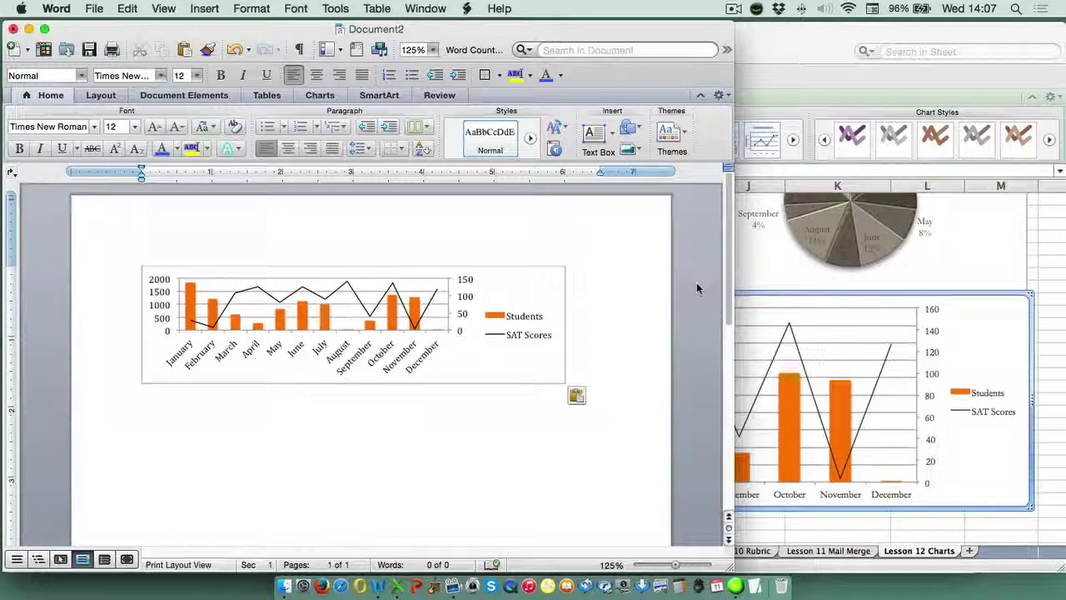
pyautogui.click(998, 226)
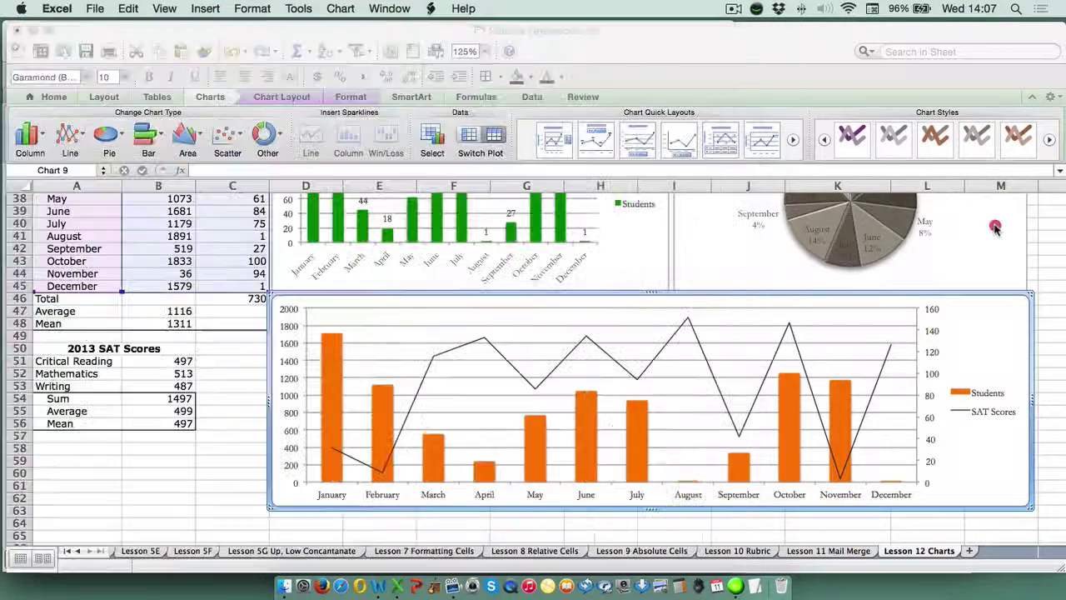
# Step: Copy the second table's green Students column chart from Excel and paste it into Word, one blank line below the combined chart
pyautogui.click(655, 252)
pyautogui.rightClick(653, 252)
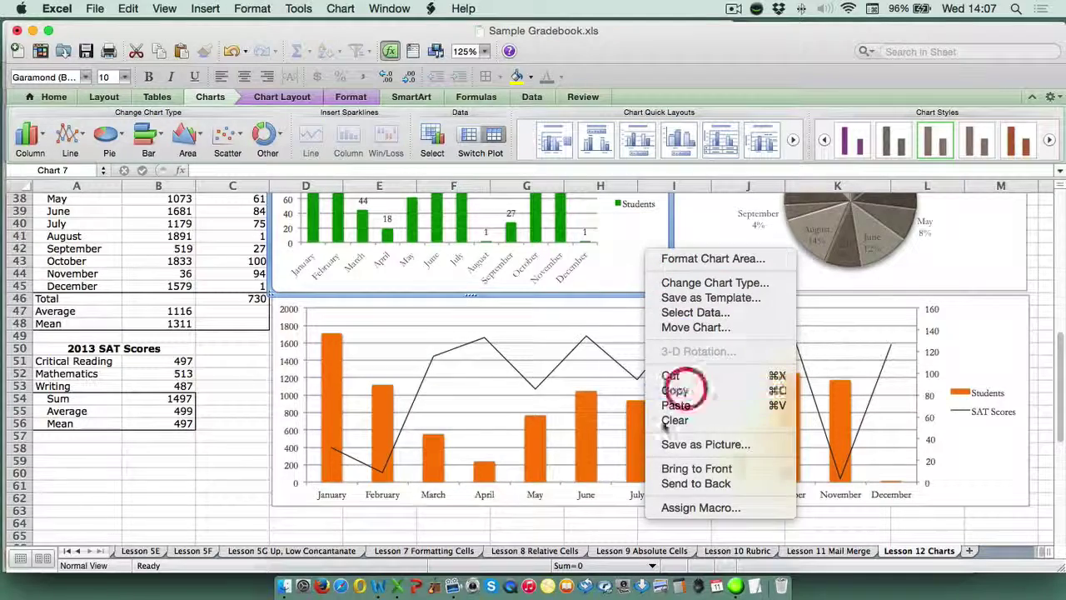
pyautogui.click(676, 390)
pyautogui.click(379, 585)
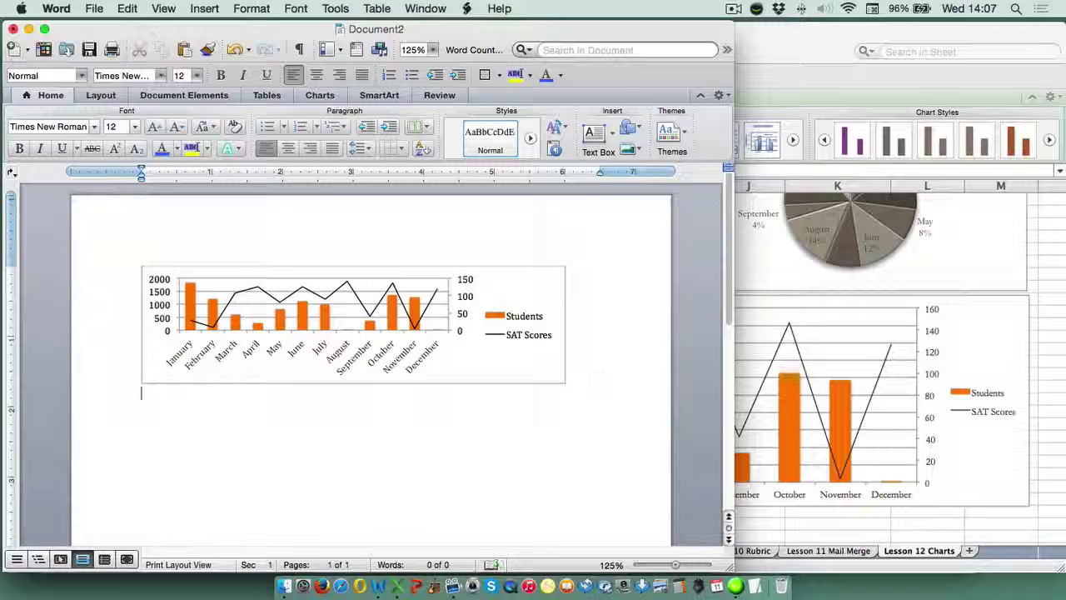
pyautogui.press('Return')
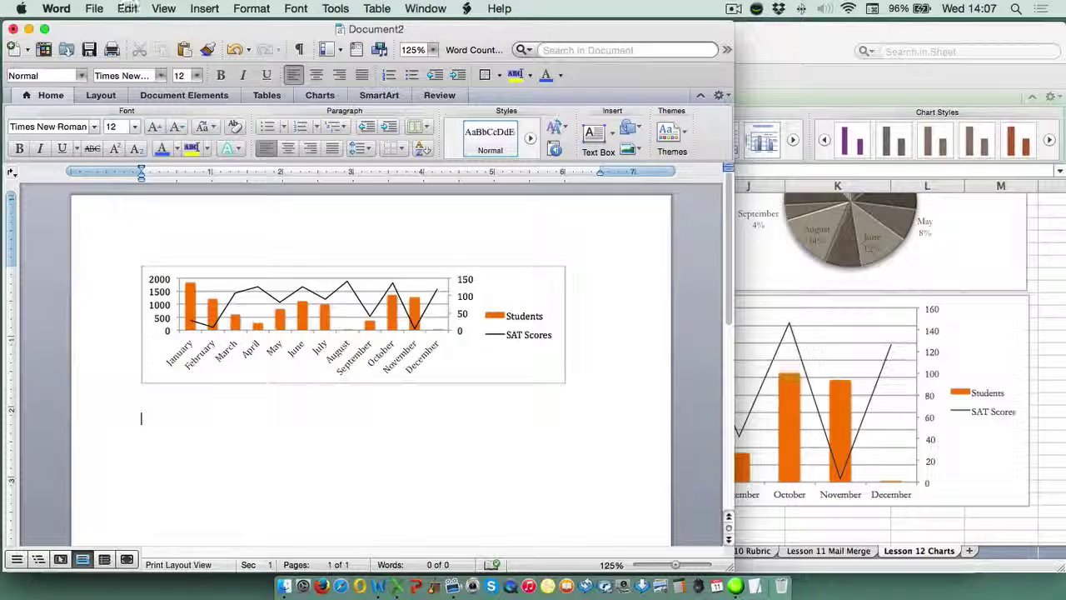
pyautogui.press('super+v')
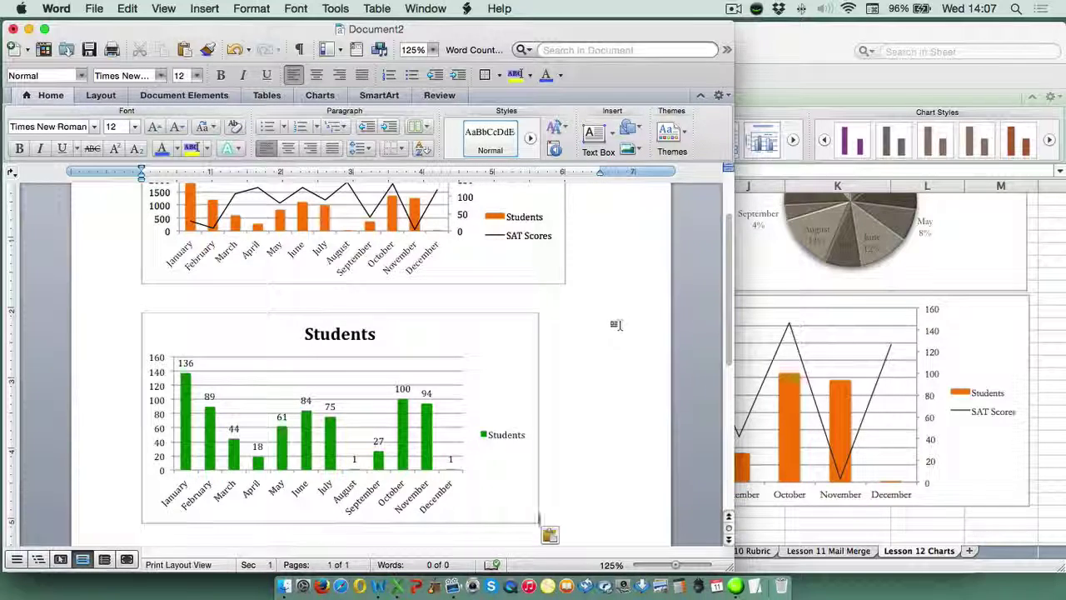
# Step: Switch to Excel and copy the first monthly table, cells A1:C16, including its Total, Average and Mean rows
pyautogui.click(1047, 238)
pyautogui.scroll(5, 369, 305)
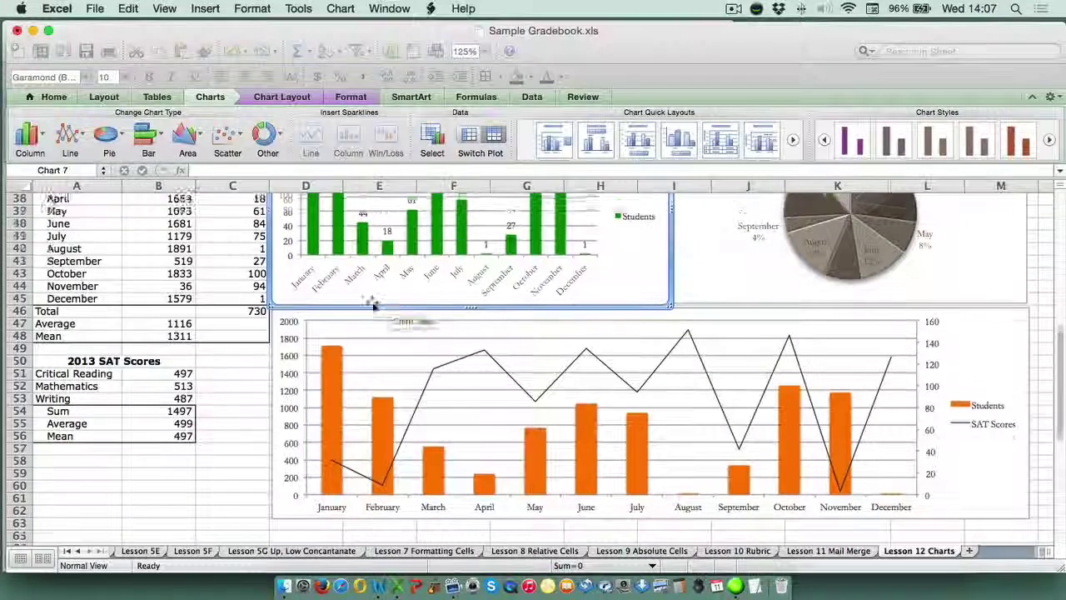
pyautogui.scroll(10, 95, 233)
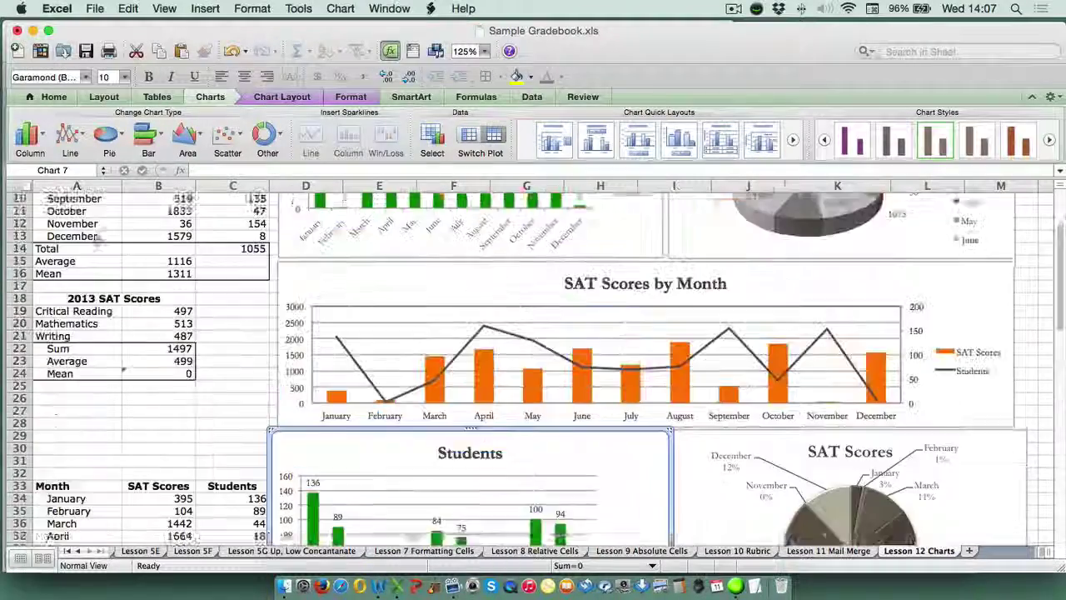
pyautogui.scroll(4, 95, 237)
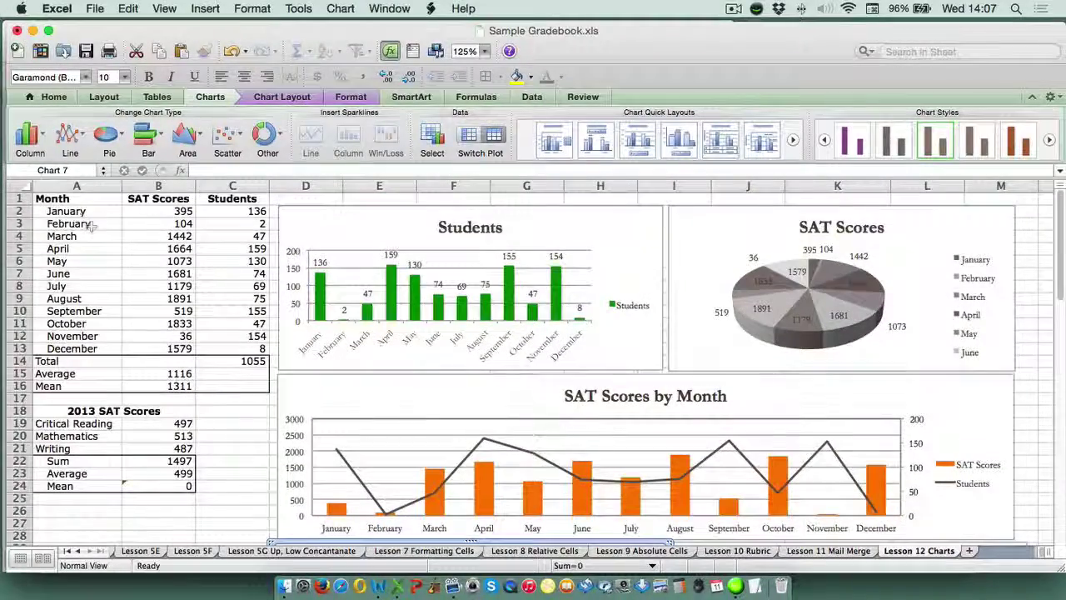
pyautogui.moveTo(77, 200); pyautogui.dragTo(235, 384)
pyautogui.rightClick(193, 243)
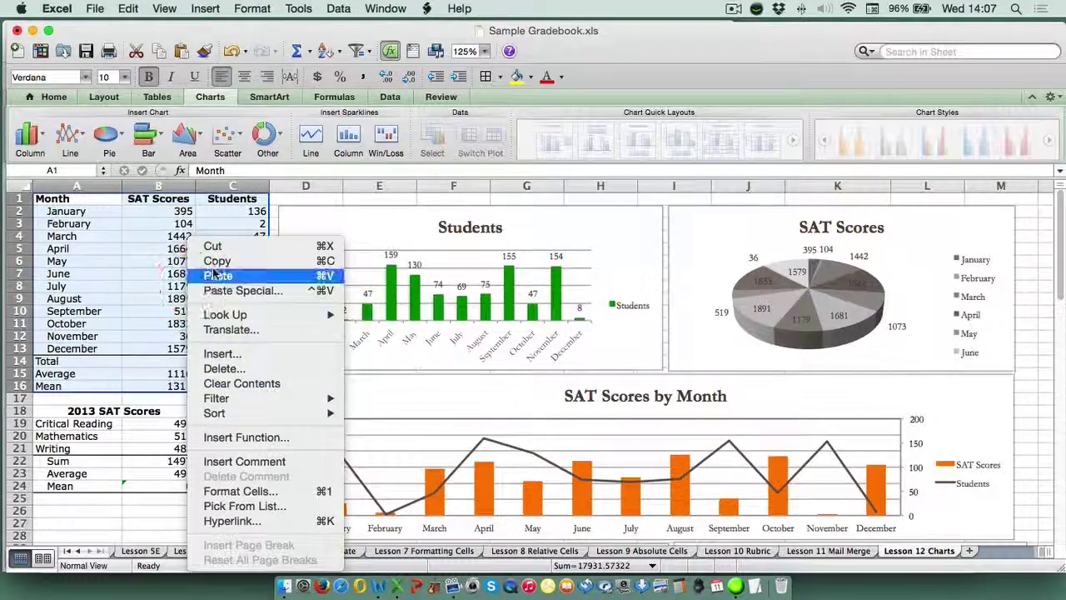
# Step: Switch to Word, paste the copied monthly table below the green Students chart, and review the pasted content
pyautogui.click(379, 586)
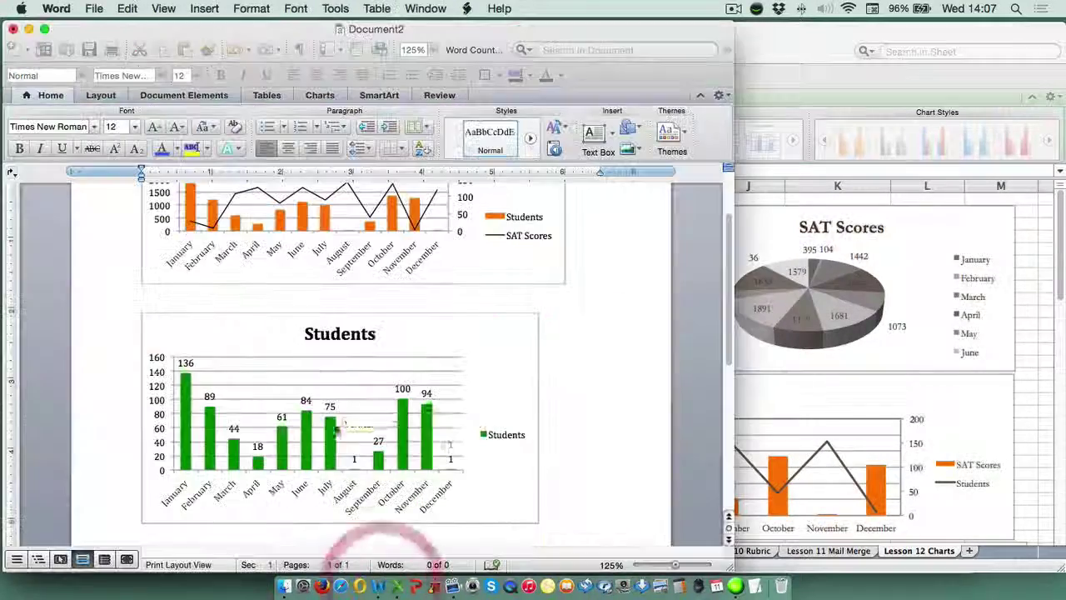
pyautogui.click(538, 518)
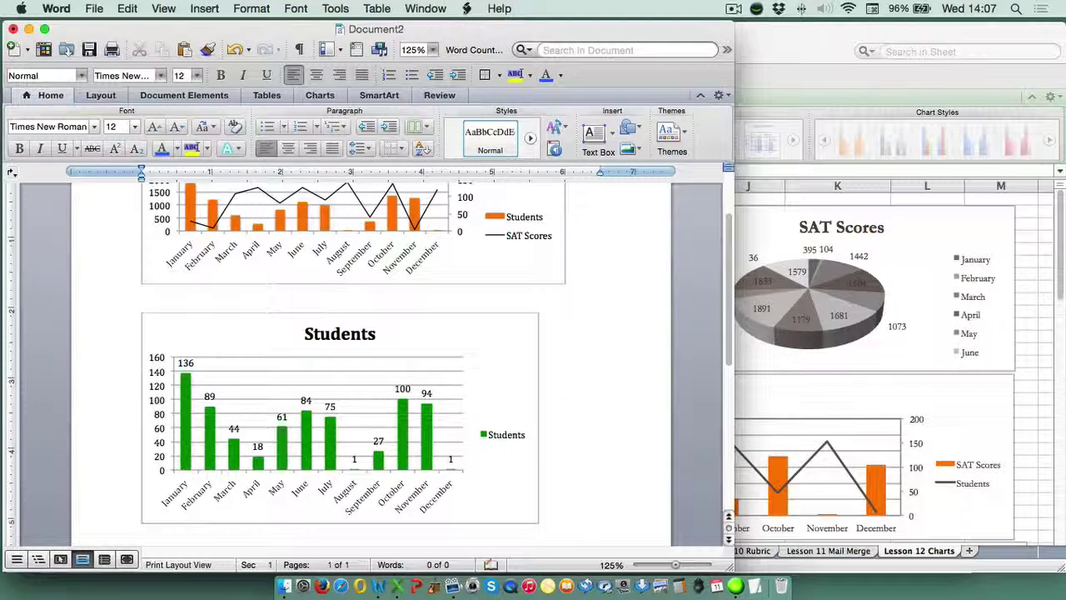
pyautogui.press('super+v')
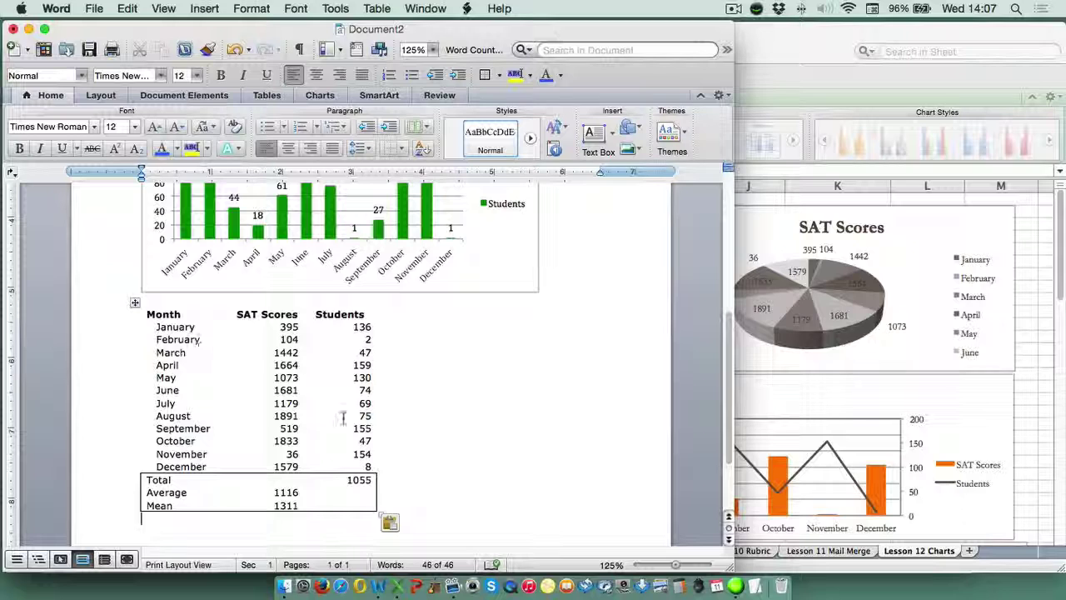
pyautogui.scroll(10, 563, 400)
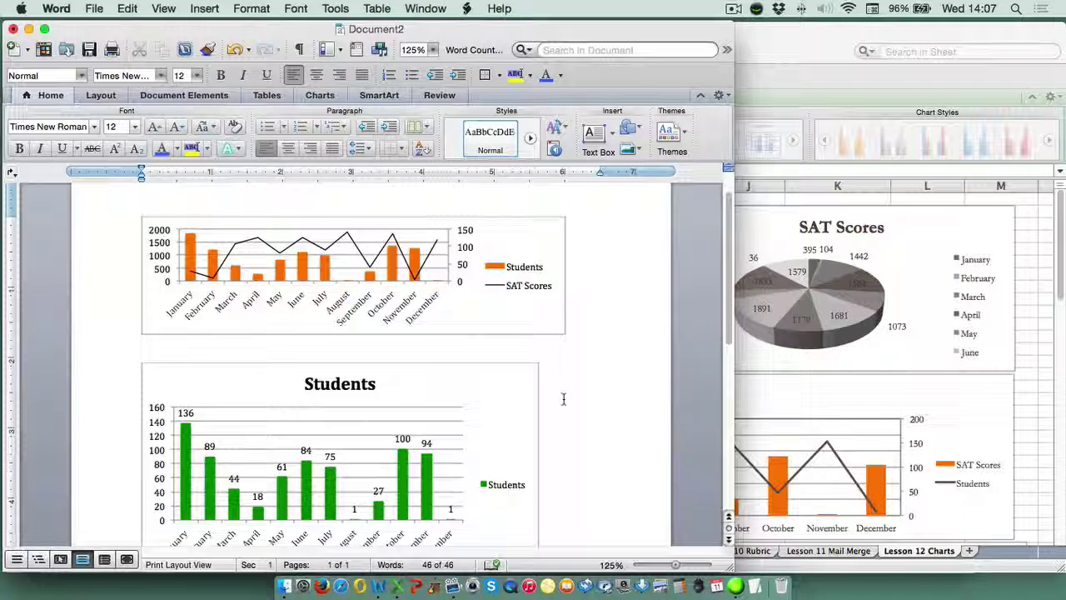
# Step: Switch to Excel, check the January SAT Scores formula, and recalculate repeatedly from empty cell C19 to refresh the first table and its charts
pyautogui.click(1020, 299)
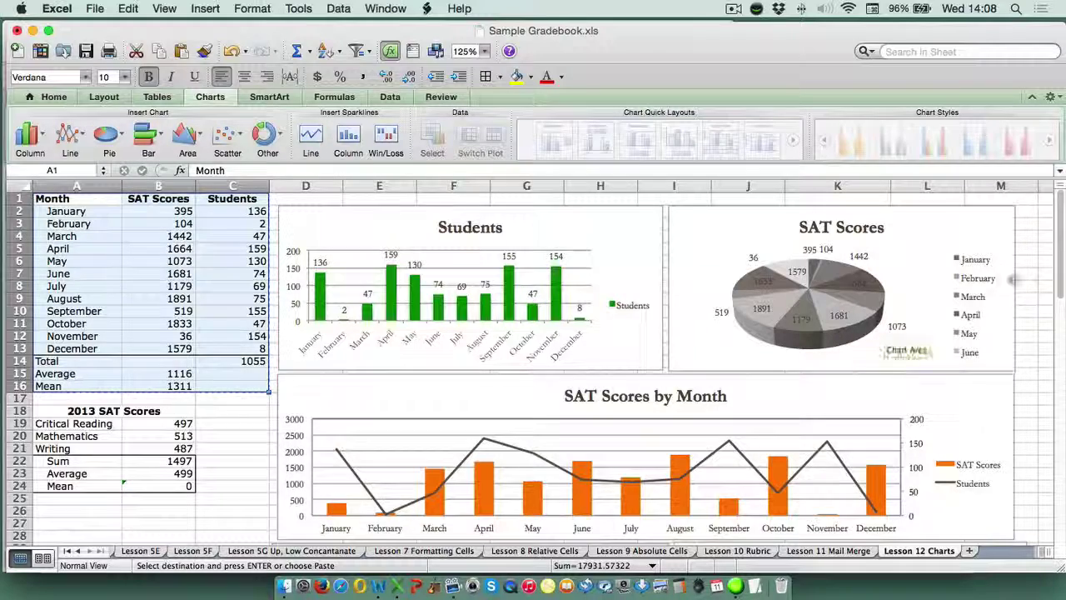
pyautogui.click(170, 212)
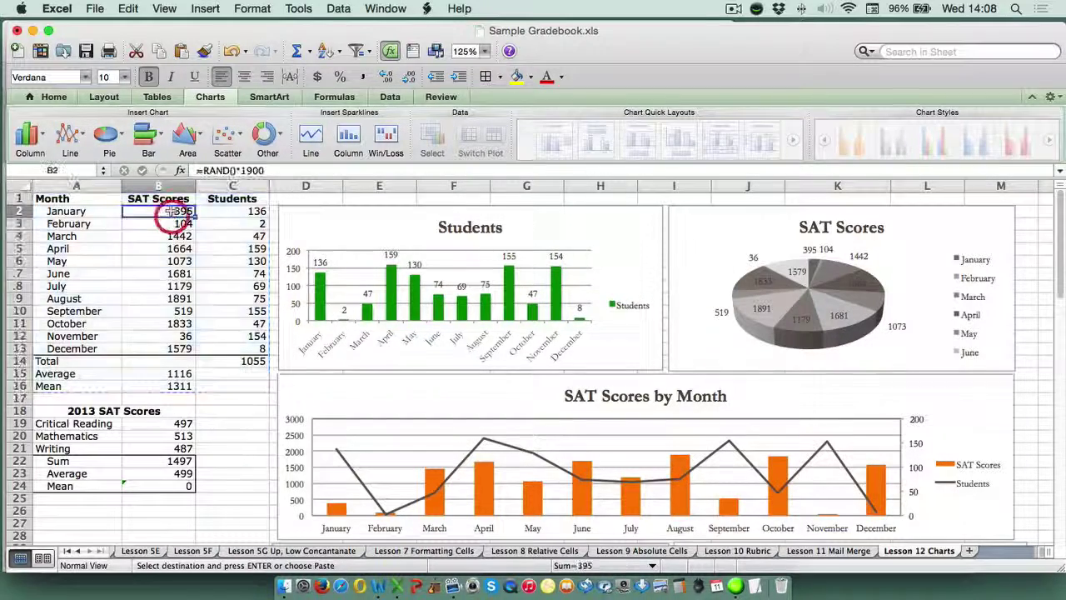
pyautogui.click(245, 423)
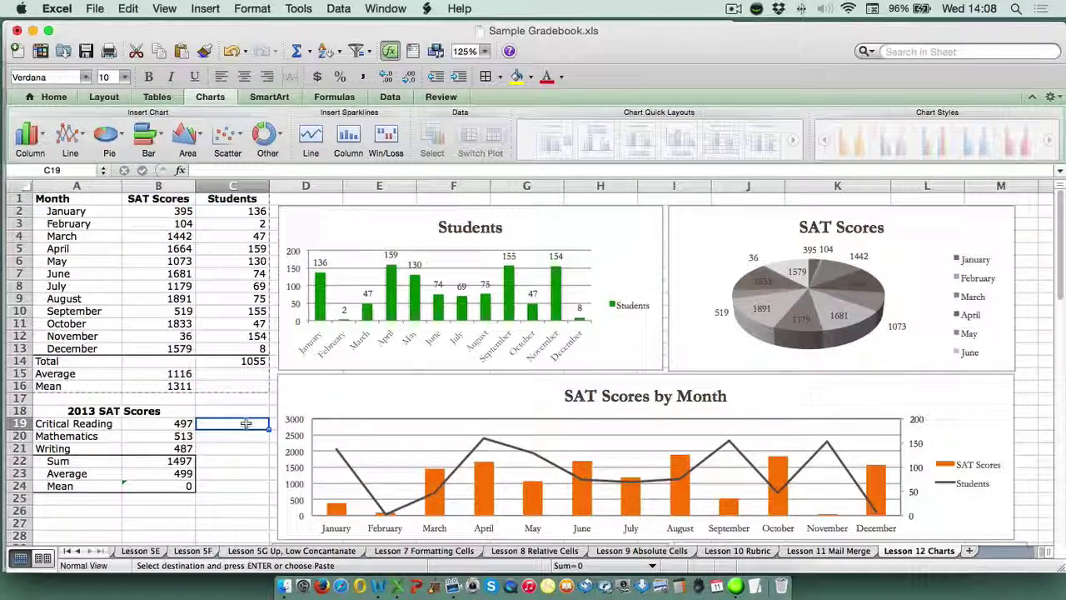
pyautogui.press('Delete')
pyautogui.press('Delete')
pyautogui.press('Delete')
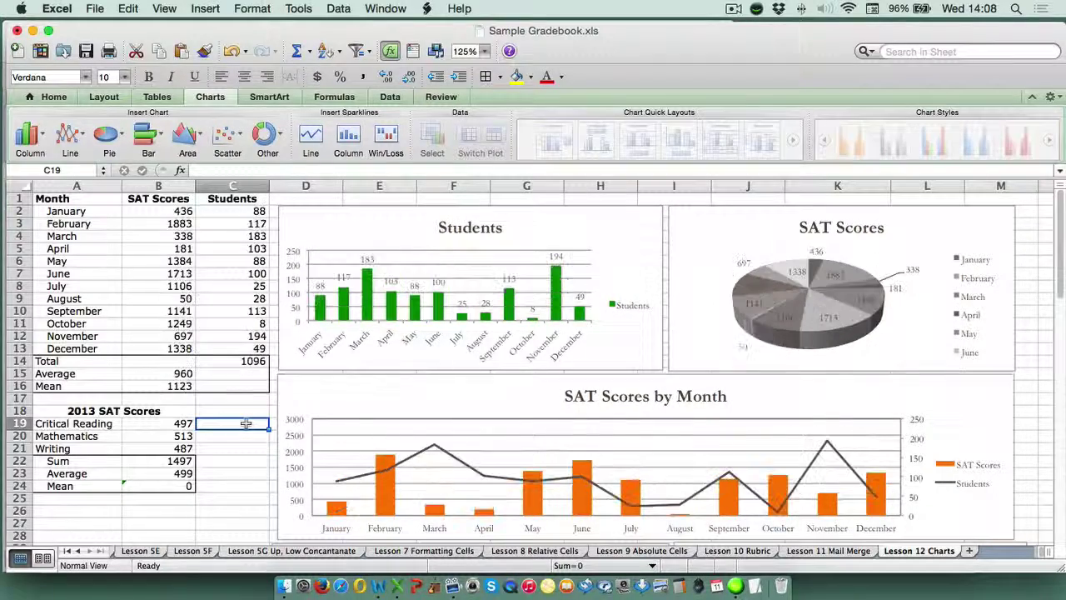
pyautogui.press('Delete')
pyautogui.press('Delete')
pyautogui.press('Delete')
pyautogui.press('Delete')
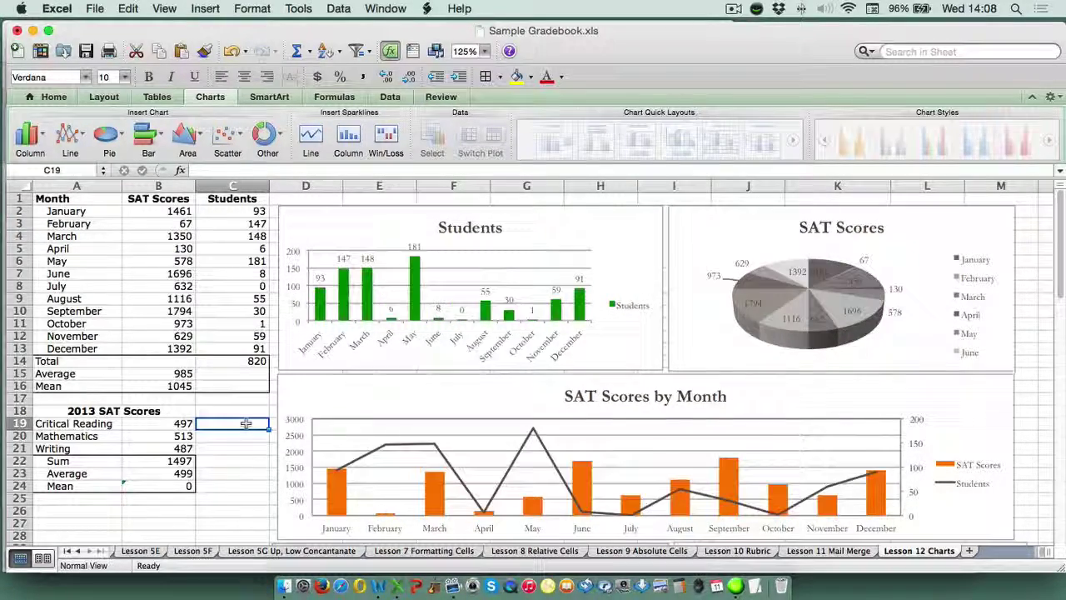
pyautogui.press('Delete')
pyautogui.press('Delete')
pyautogui.press('Delete')
pyautogui.press('Delete')
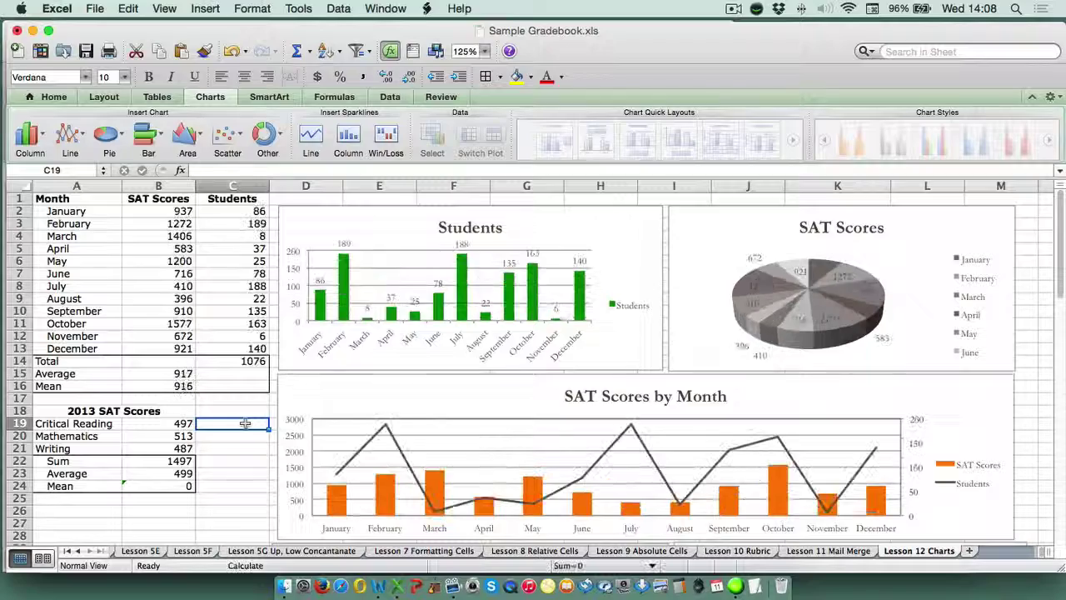
pyautogui.press('Delete')
pyautogui.press('Delete')
pyautogui.press('Delete')
pyautogui.press('Delete')
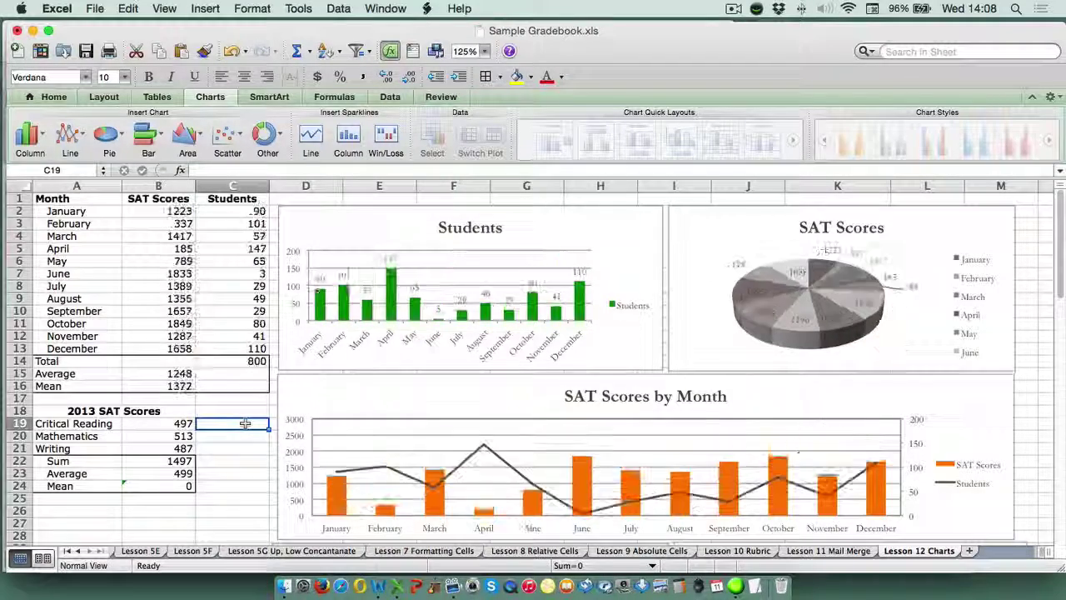
pyautogui.press('Delete')
pyautogui.press('Delete')
pyautogui.press('Delete')
pyautogui.press('Delete')
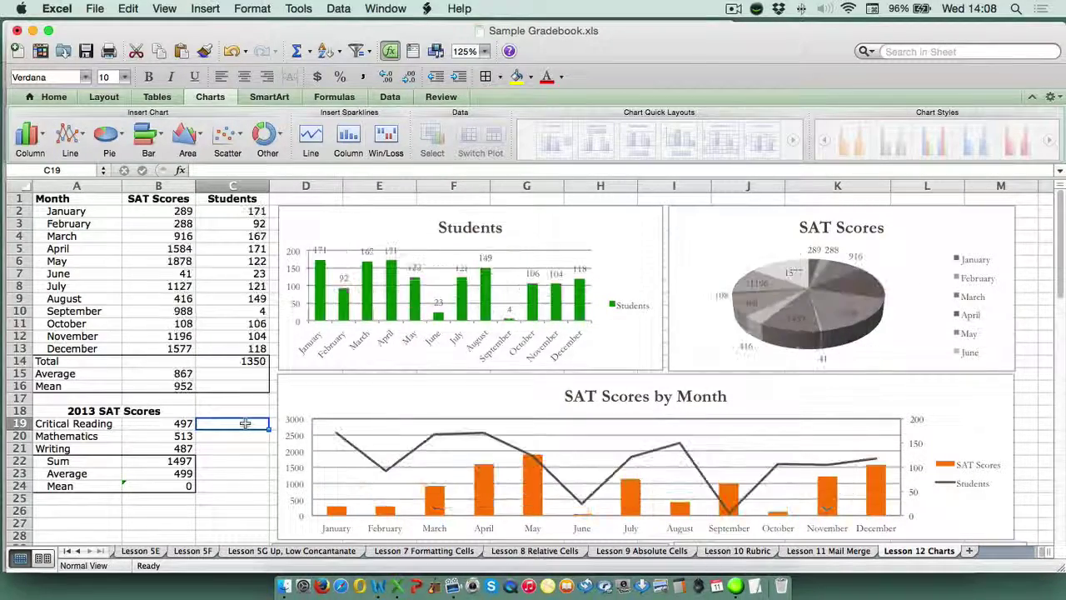
pyautogui.press('Delete')
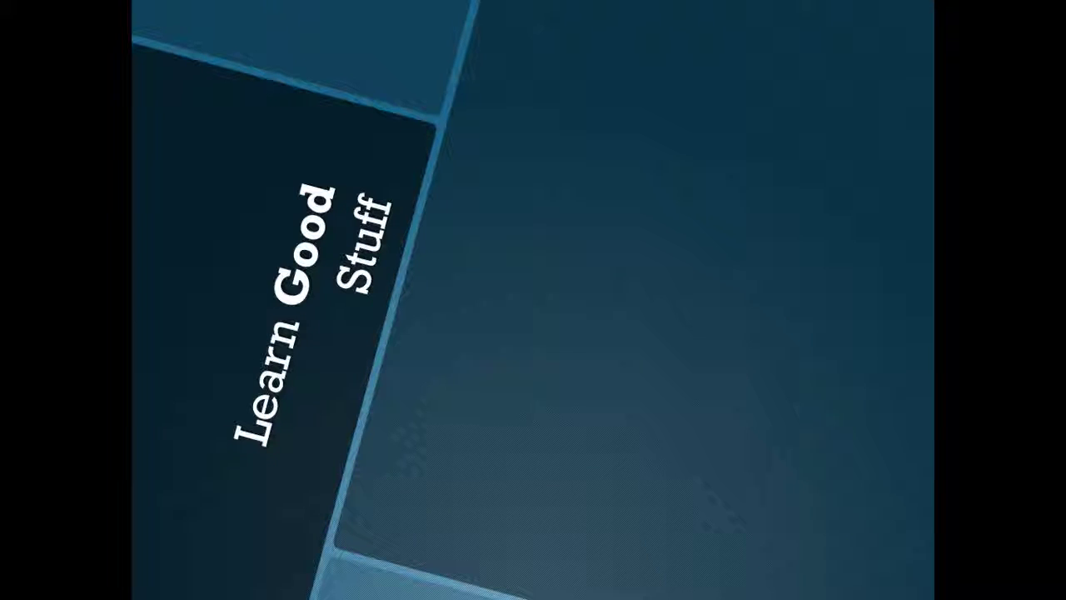